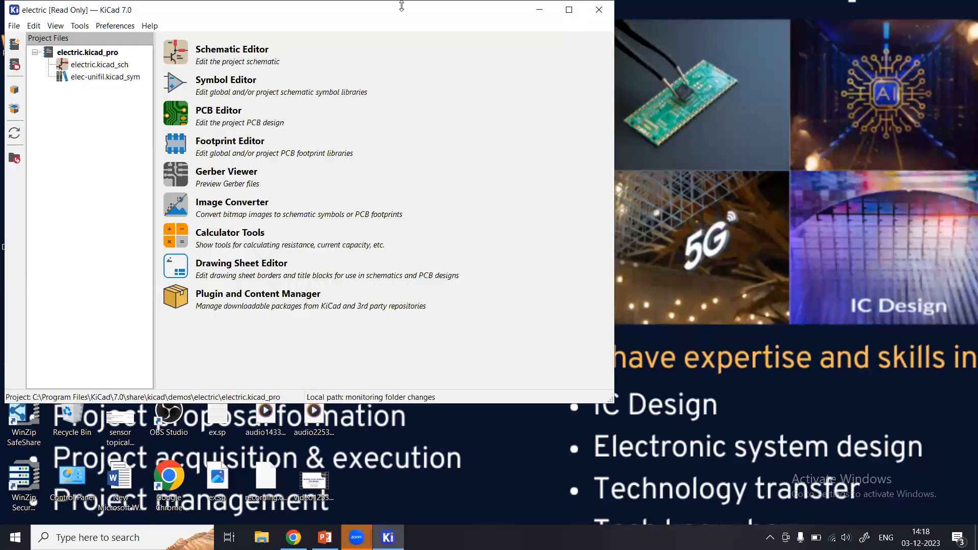
View the electric demo project's schematic in the Schematic Editor and close it.
{"action": "left_click", "coordinate": [171, 54]}
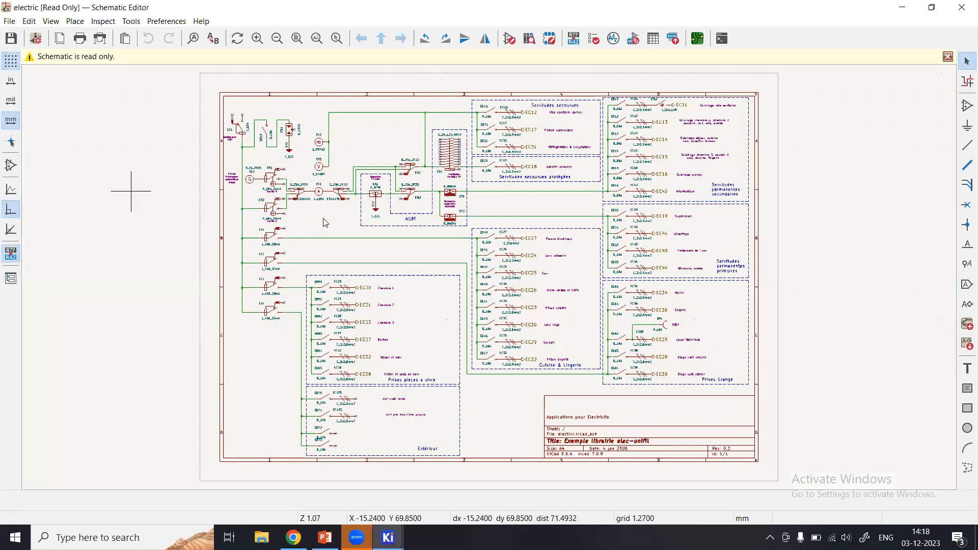
{"action": "left_click", "coordinate": [962, 8]}
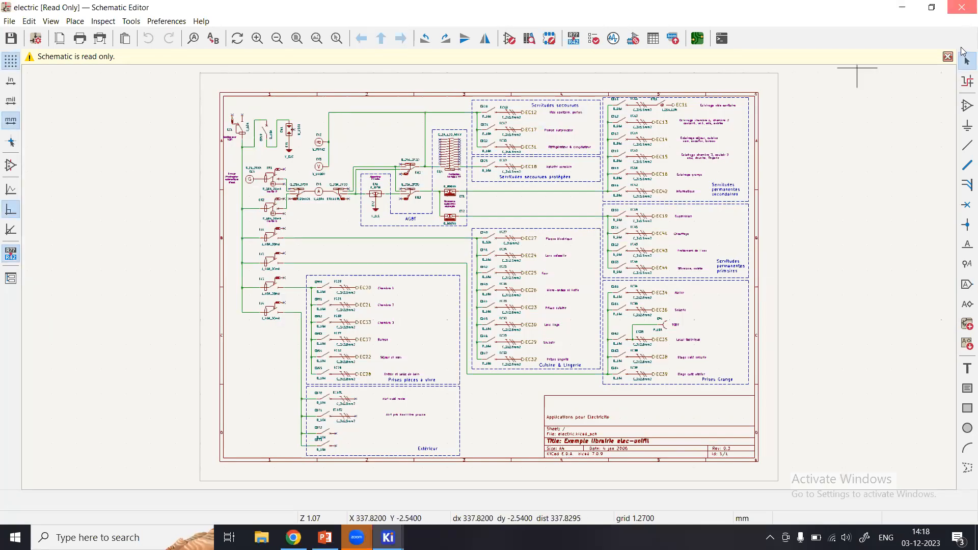
{"action": "left_click", "coordinate": [14, 26]}
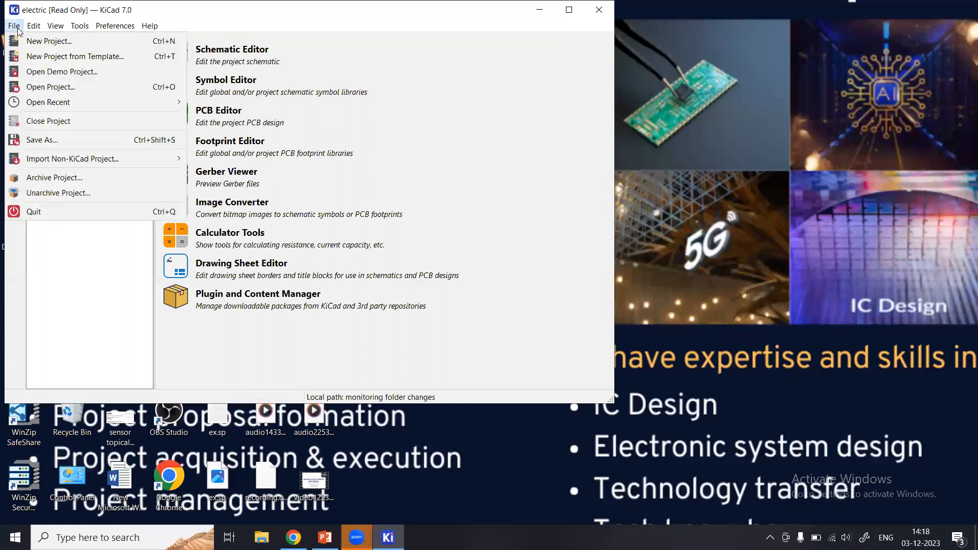
{"action": "left_click", "coordinate": [43, 45]}
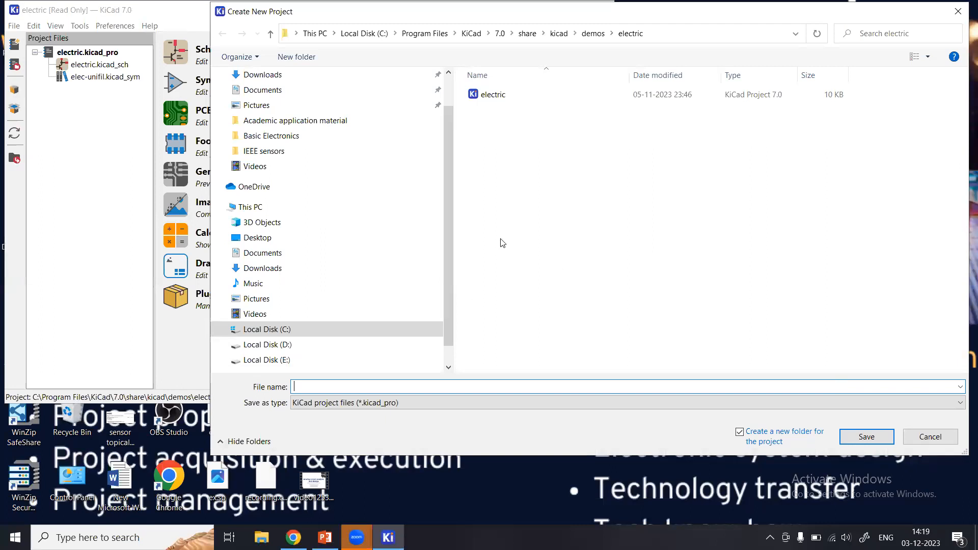
{"action": "left_click", "coordinate": [929, 437]}
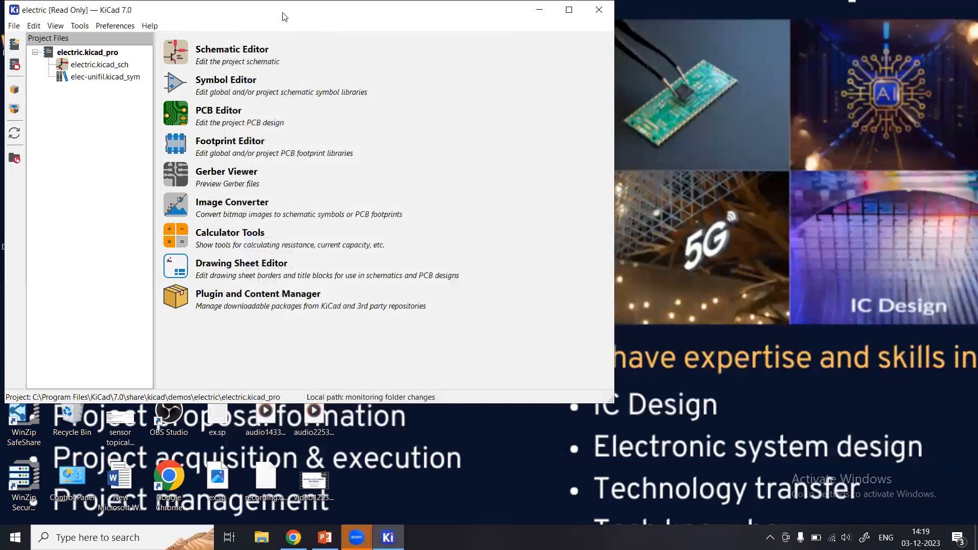
Maximize the project window, look over the electric demo schematic once more, and close the Schematic Editor.
{"action": "left_click", "coordinate": [569, 10]}
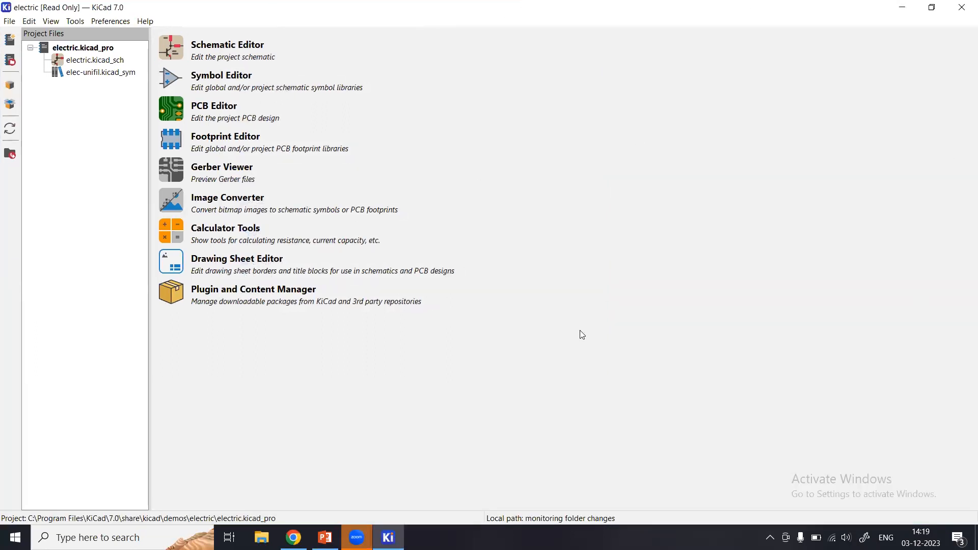
{"action": "left_click", "coordinate": [171, 48]}
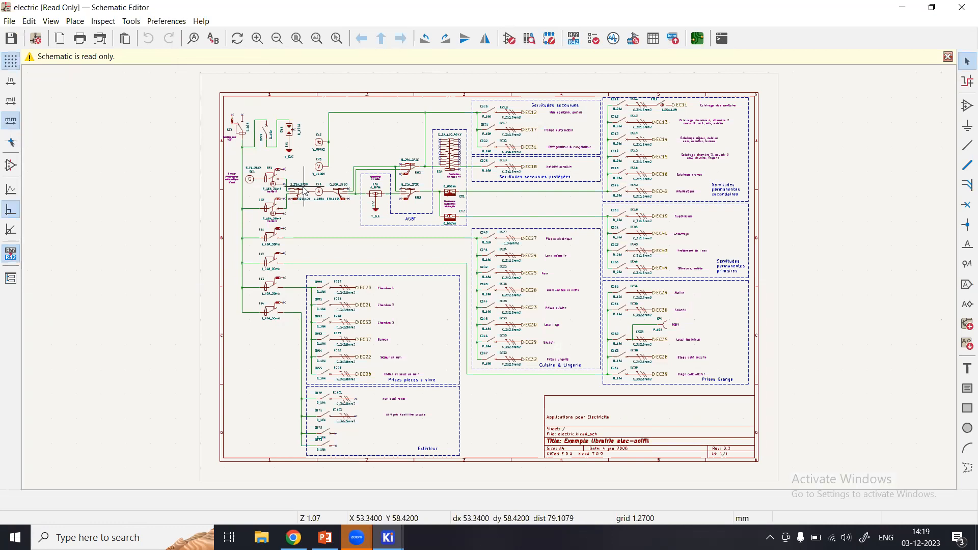
{"action": "scroll", "coordinate": [308, 190], "scroll_direction": "right", "scroll_amount": 3, "text": "shift"}
{"action": "scroll", "coordinate": [307, 190], "scroll_direction": "right", "scroll_amount": 12}
{"action": "scroll", "coordinate": [306, 186], "scroll_direction": "left", "scroll_amount": 15}
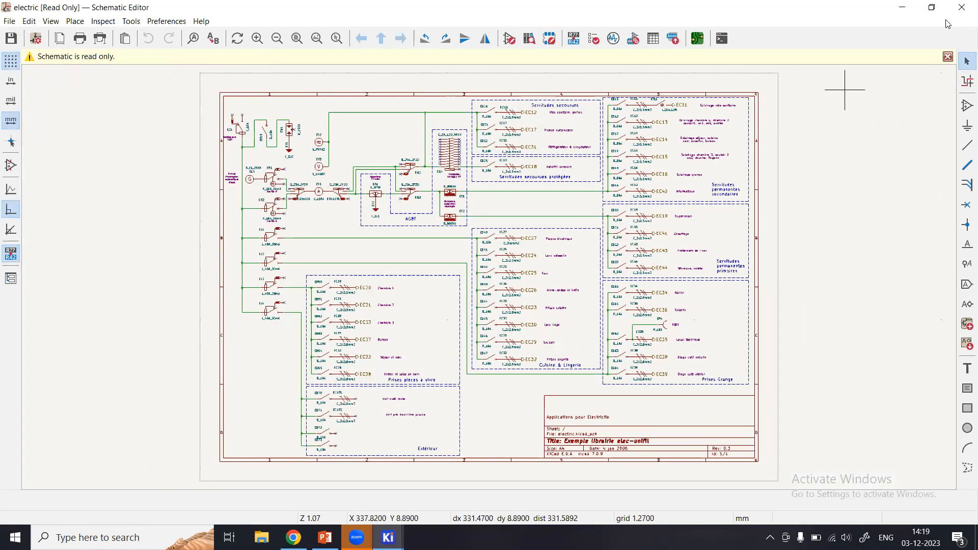
{"action": "left_click", "coordinate": [947, 57]}
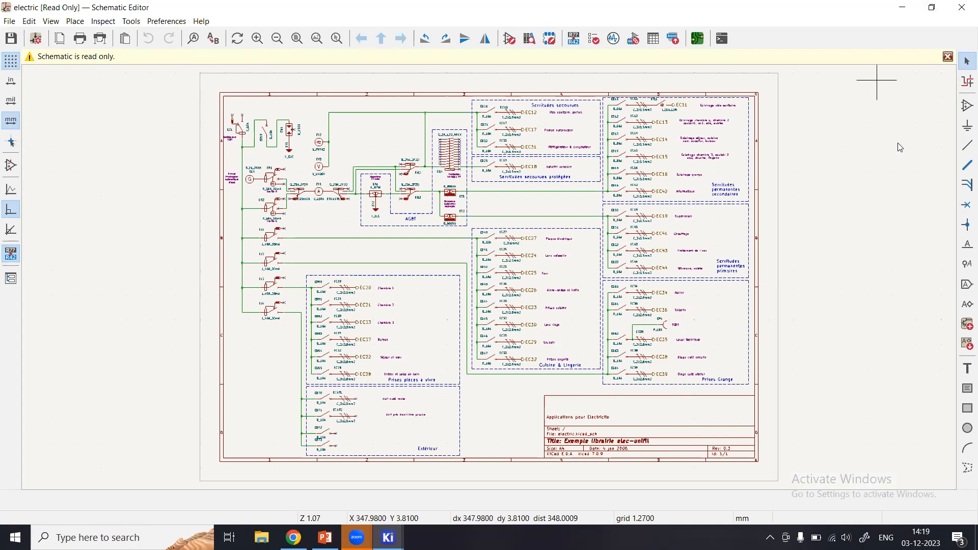
{"action": "left_click", "coordinate": [962, 7]}
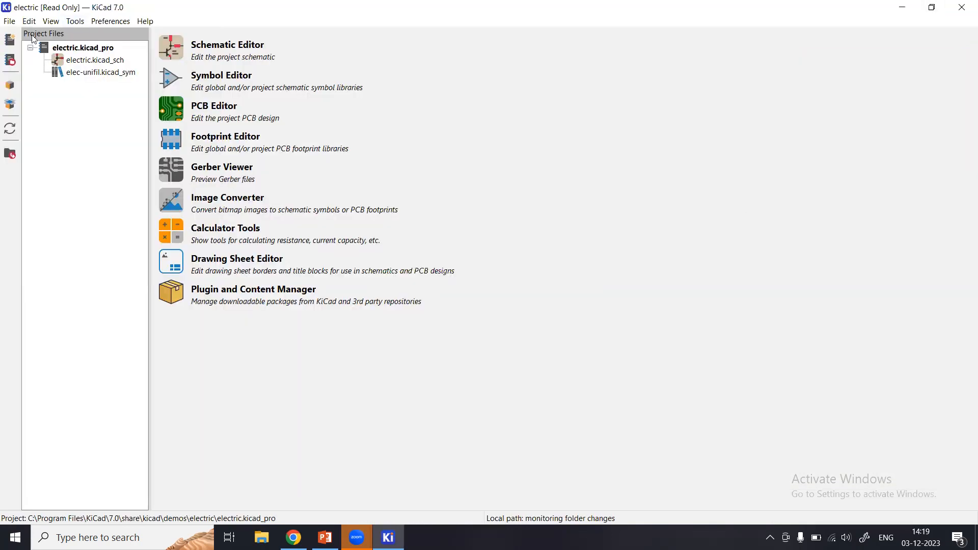
Start a new project and create and open a folder named "my files" inside the electric demo folder.
{"action": "left_click", "coordinate": [10, 22]}
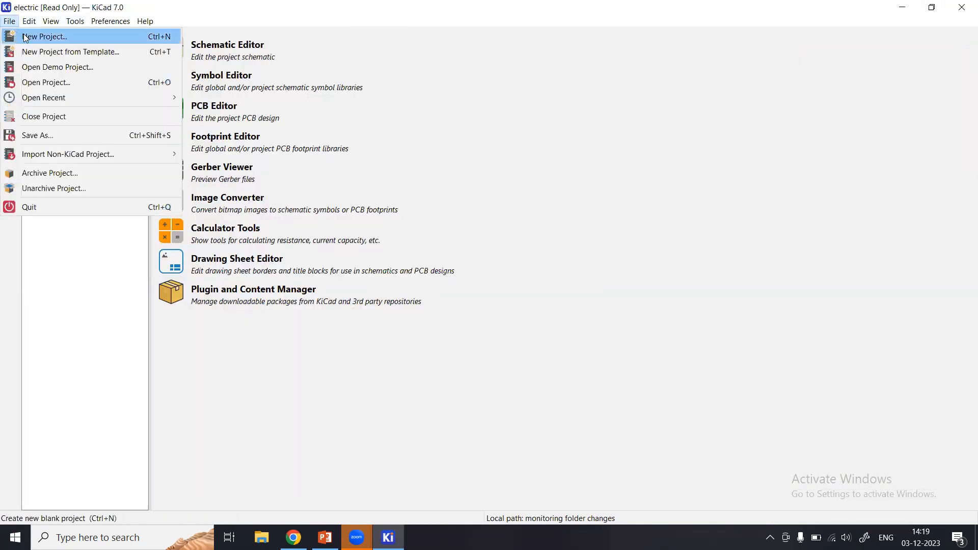
{"action": "left_click", "coordinate": [23, 36]}
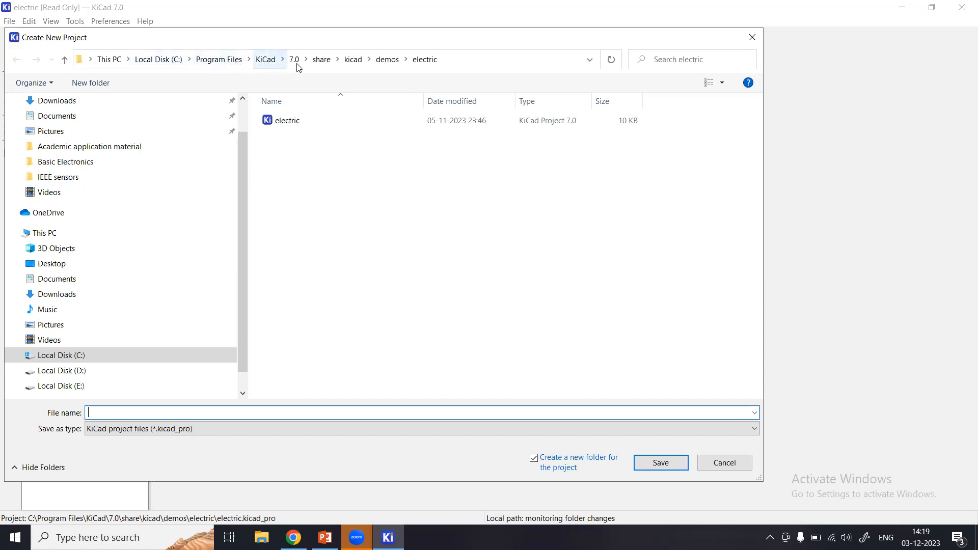
{"action": "right_click", "coordinate": [338, 181]}
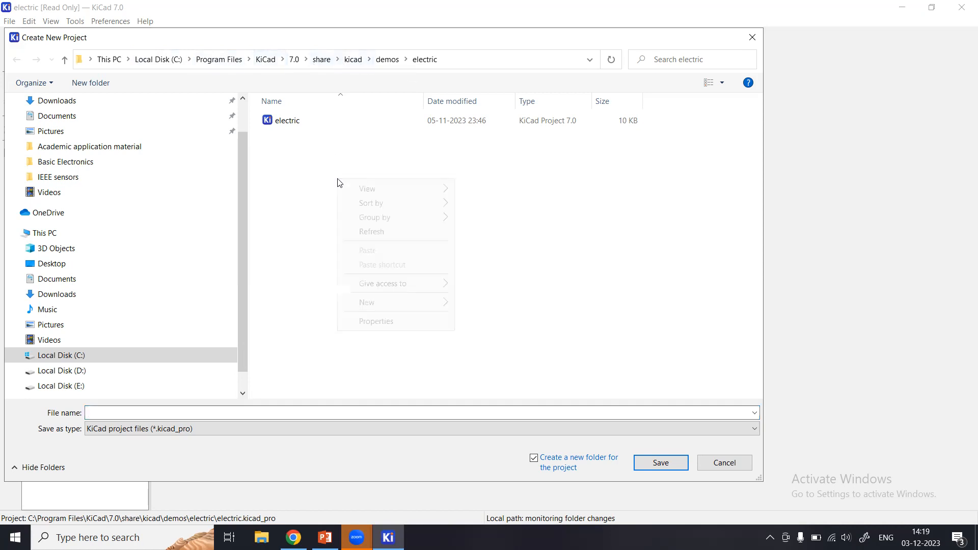
{"action": "mouse_move", "coordinate": [438, 302]}
{"action": "left_click", "coordinate": [479, 304]}
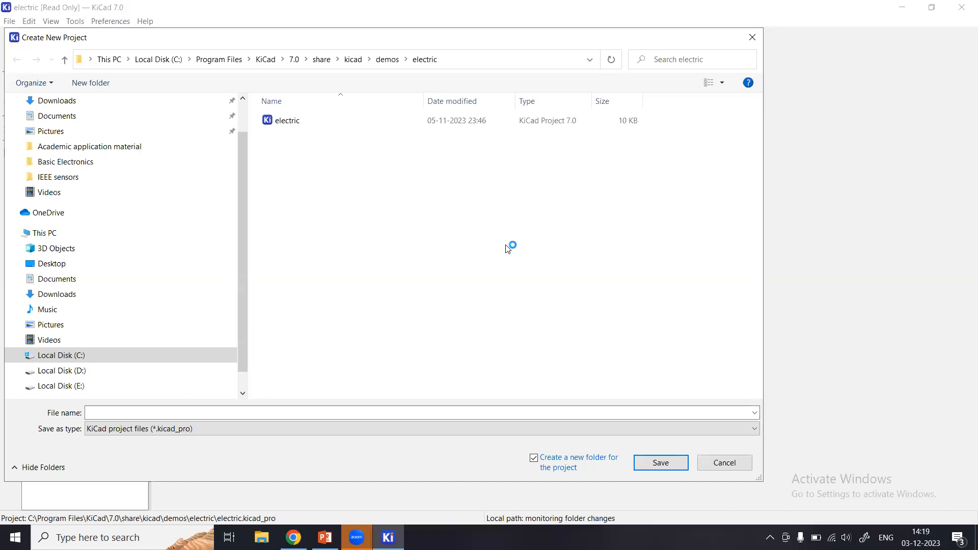
{"action": "type", "text": "my files"}
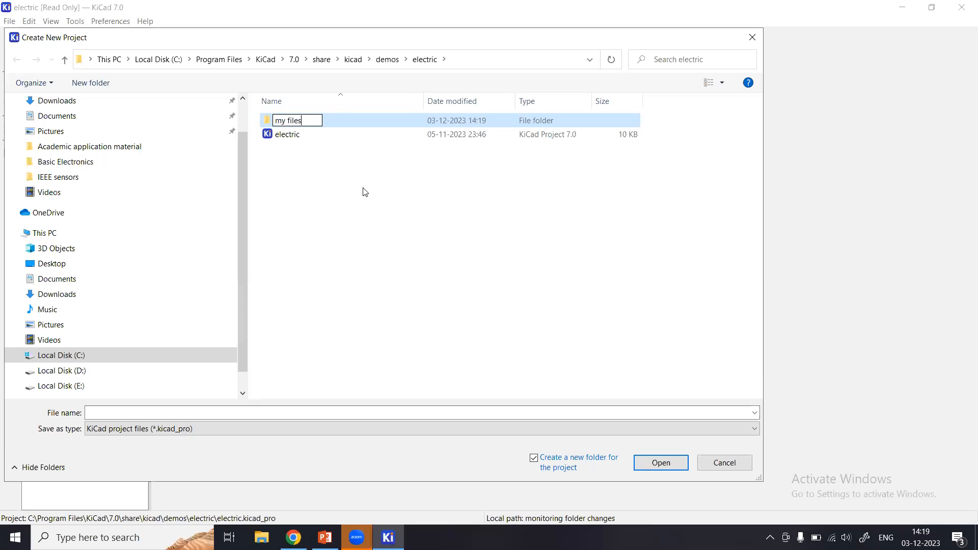
{"action": "key", "text": "Return"}
{"action": "key", "text": "Return"}
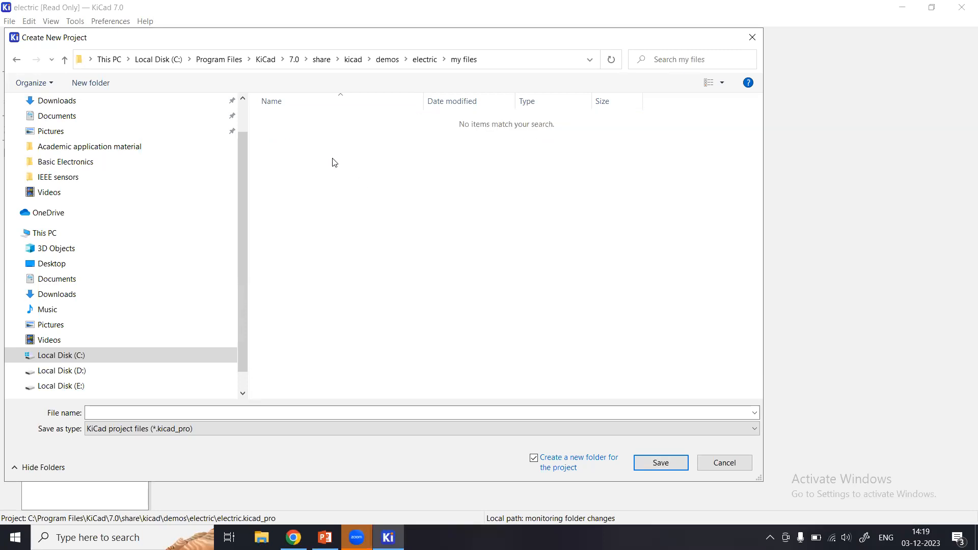
Name the new project project1, try to save it in the "my files" folder, and accept the suggested alternative location.
{"action": "left_click", "coordinate": [230, 410]}
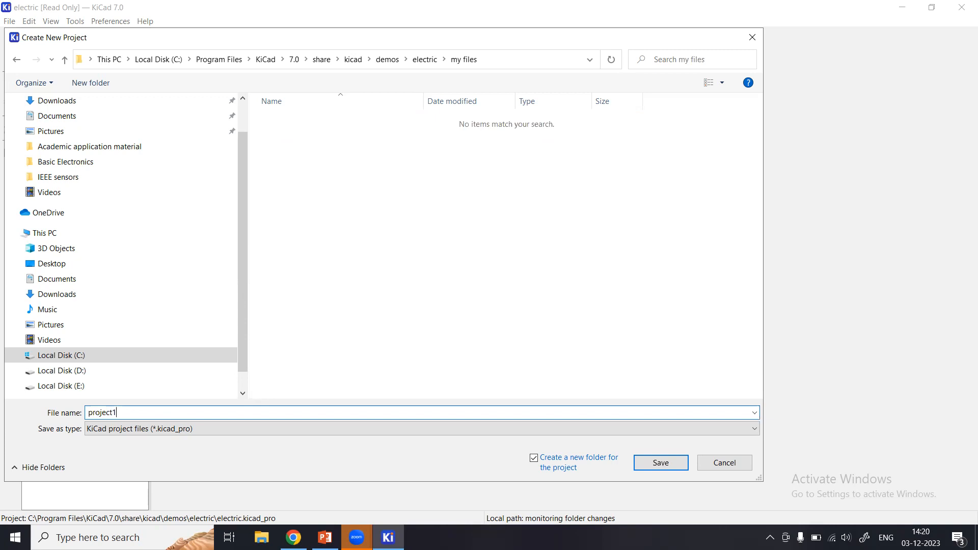
{"action": "left_click", "coordinate": [644, 460]}
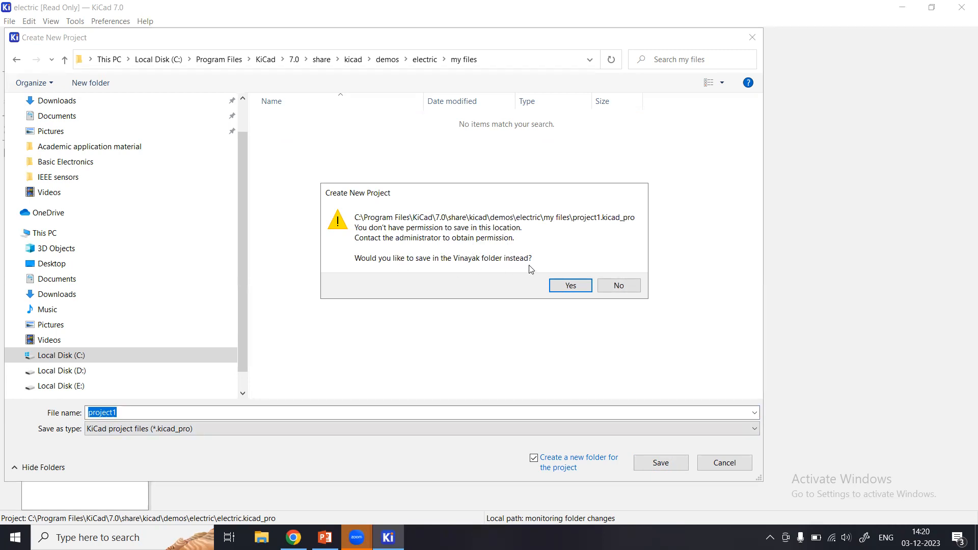
{"action": "left_click", "coordinate": [564, 289]}
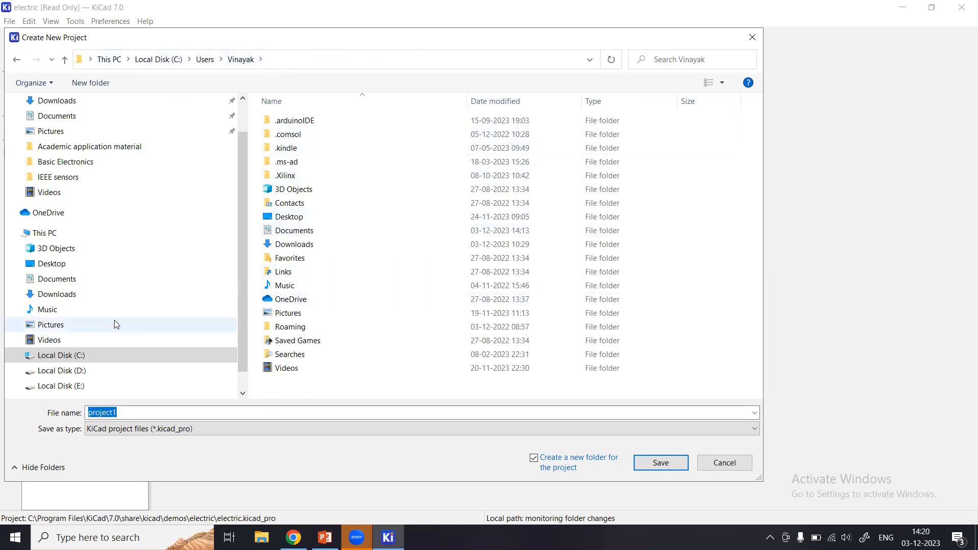
Create a folder named "my files KiCad" on Local Disk (D:) for the new project.
{"action": "left_click", "coordinate": [75, 360]}
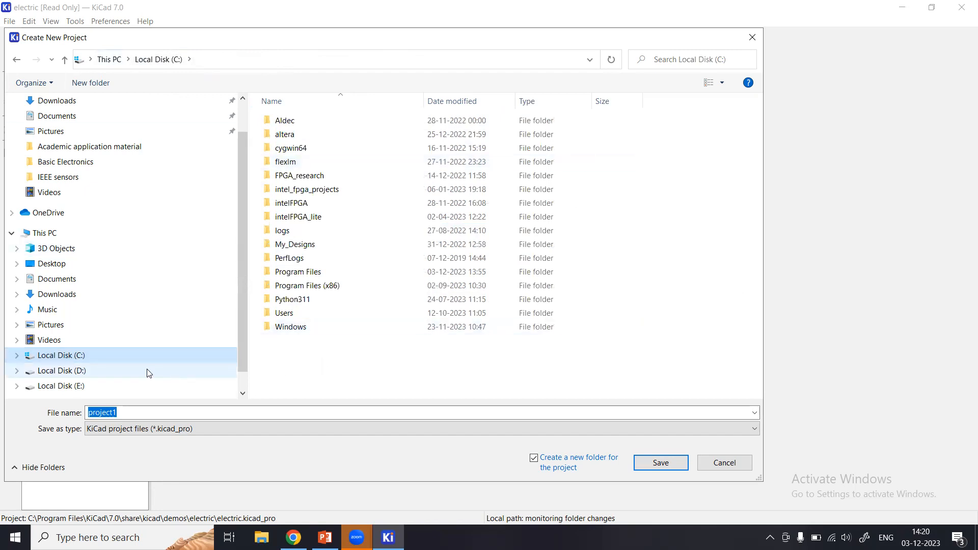
{"action": "left_click", "coordinate": [76, 371]}
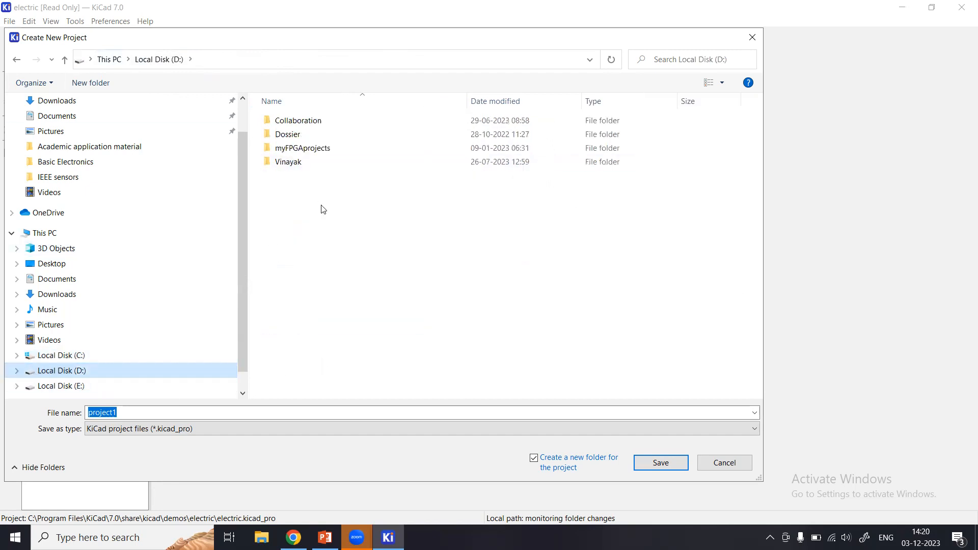
{"action": "right_click", "coordinate": [304, 226]}
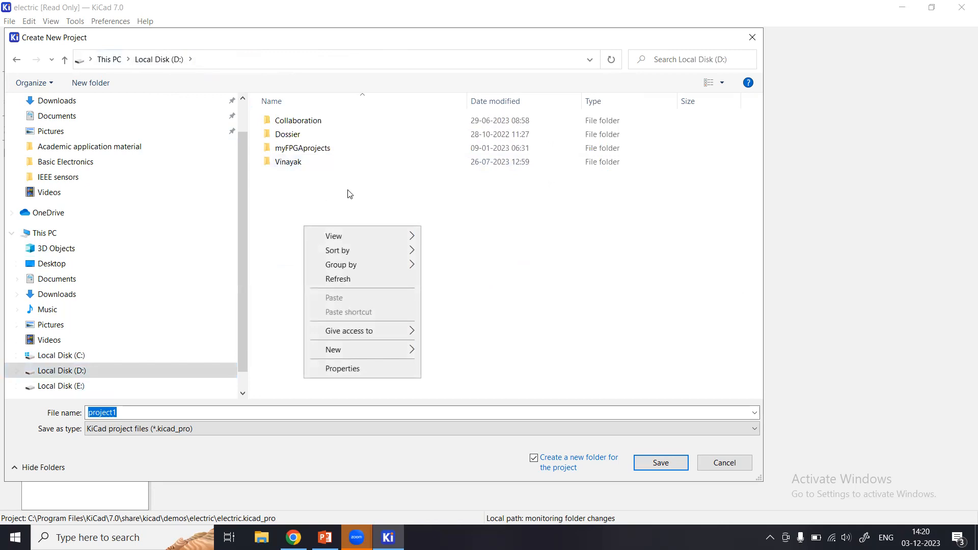
{"action": "mouse_move", "coordinate": [360, 349]}
{"action": "left_click", "coordinate": [448, 351]}
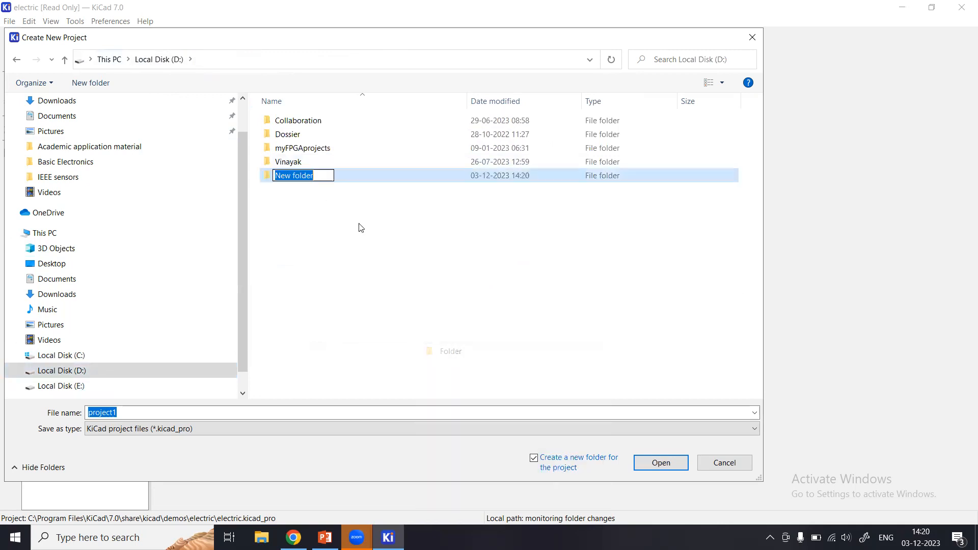
{"action": "type", "text": "my f"}
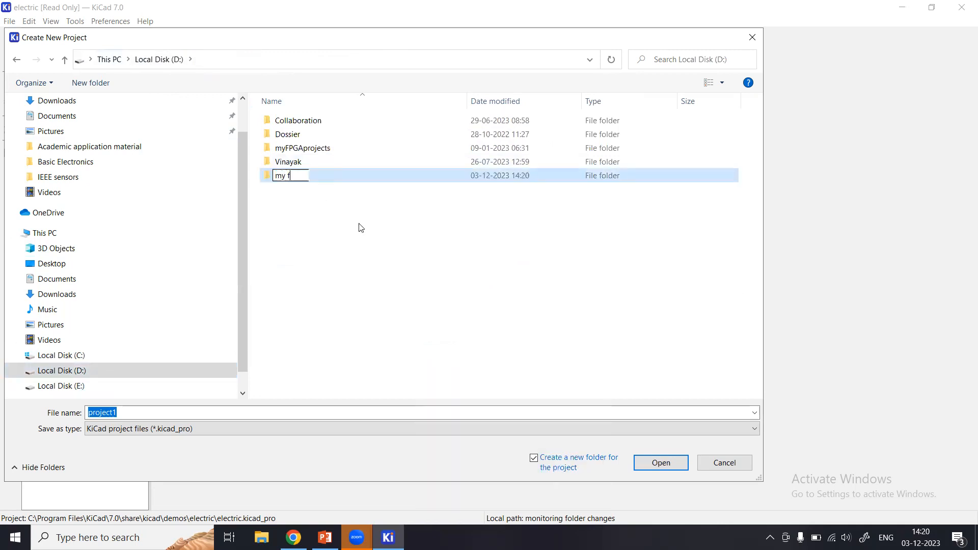
{"action": "type", "text": "iles KiCad"}
{"action": "left_click", "coordinate": [352, 230]}
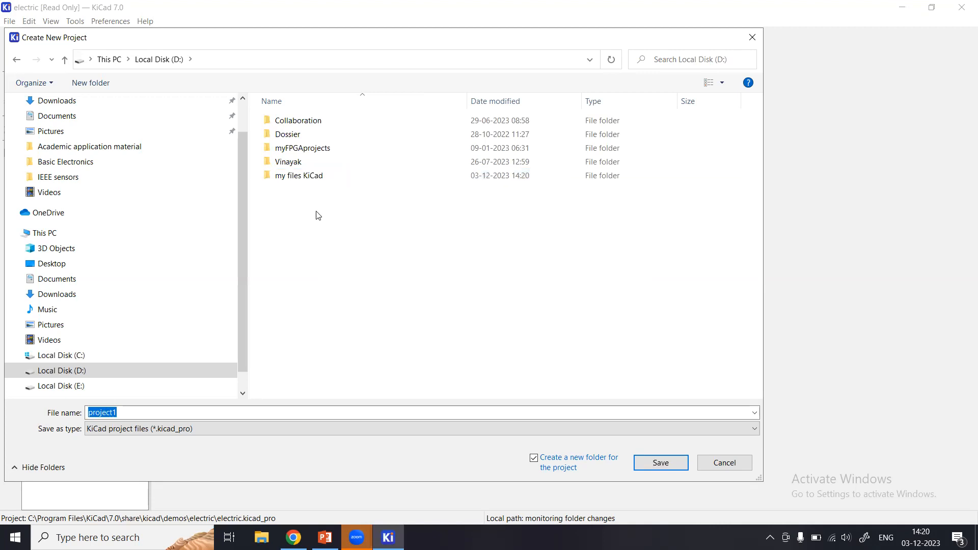
Save the new project as project1 in the "my files KiCad" folder.
{"action": "double_click", "coordinate": [317, 181]}
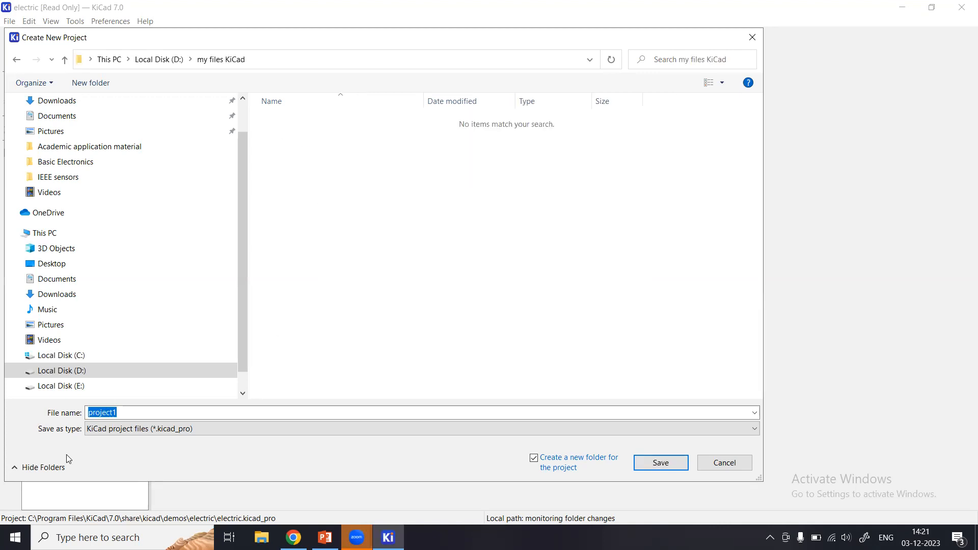
{"action": "left_click", "coordinate": [124, 412]}
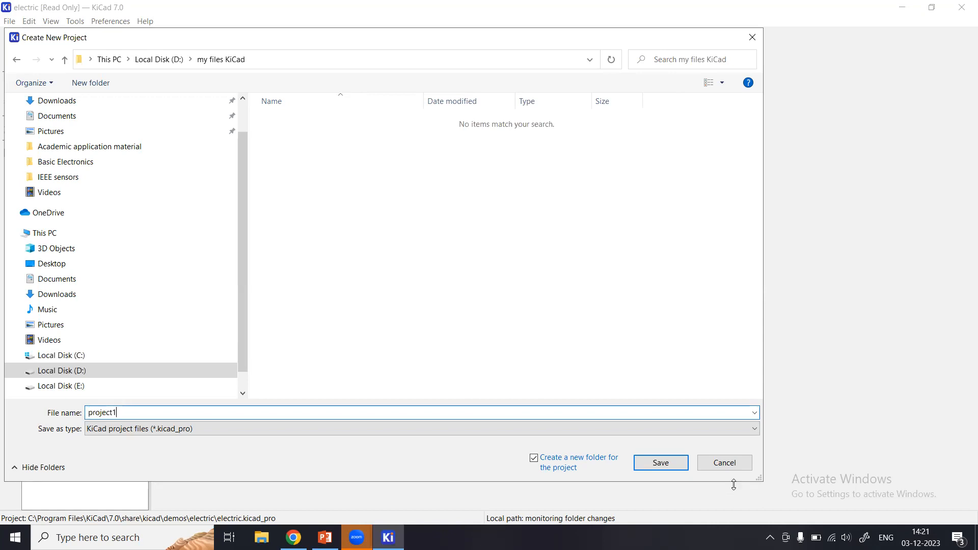
{"action": "left_click", "coordinate": [671, 467]}
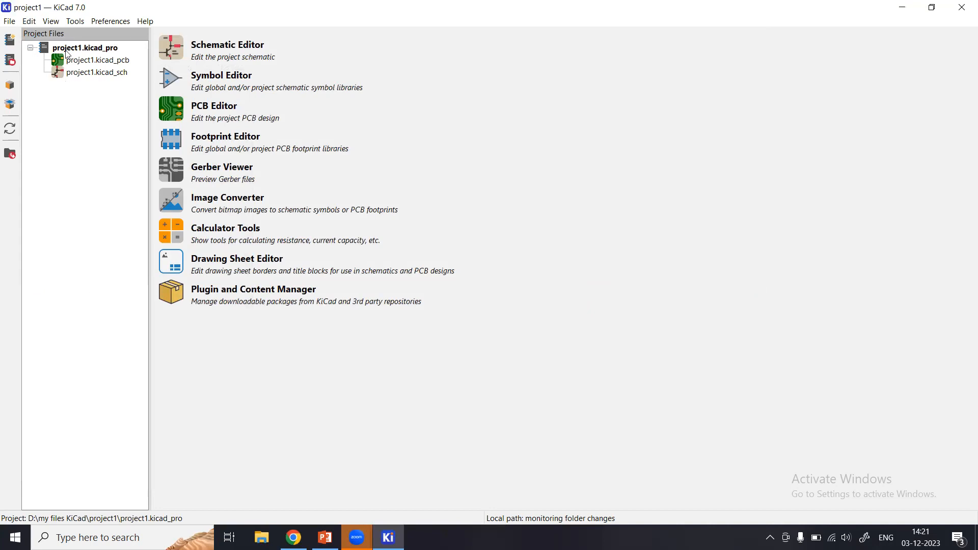
Open the project1.kicad_sch schematic from the new project's files.
{"action": "left_click", "coordinate": [121, 63]}
{"action": "left_click", "coordinate": [72, 50]}
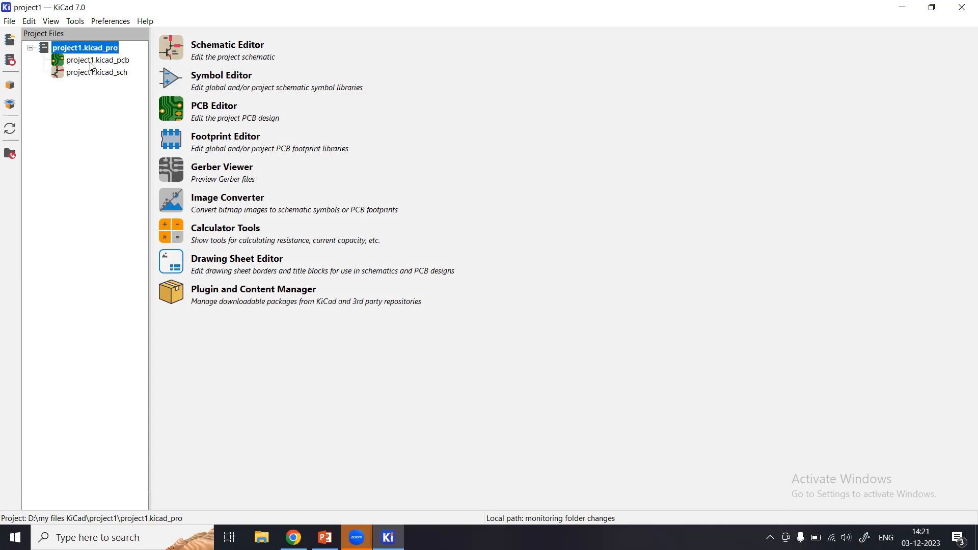
{"action": "left_click", "coordinate": [91, 63]}
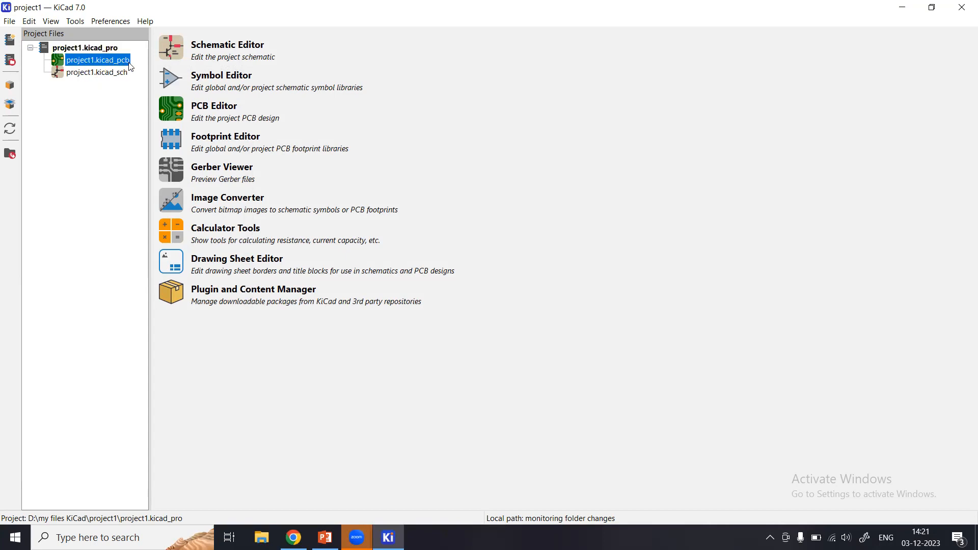
{"action": "left_click", "coordinate": [94, 76]}
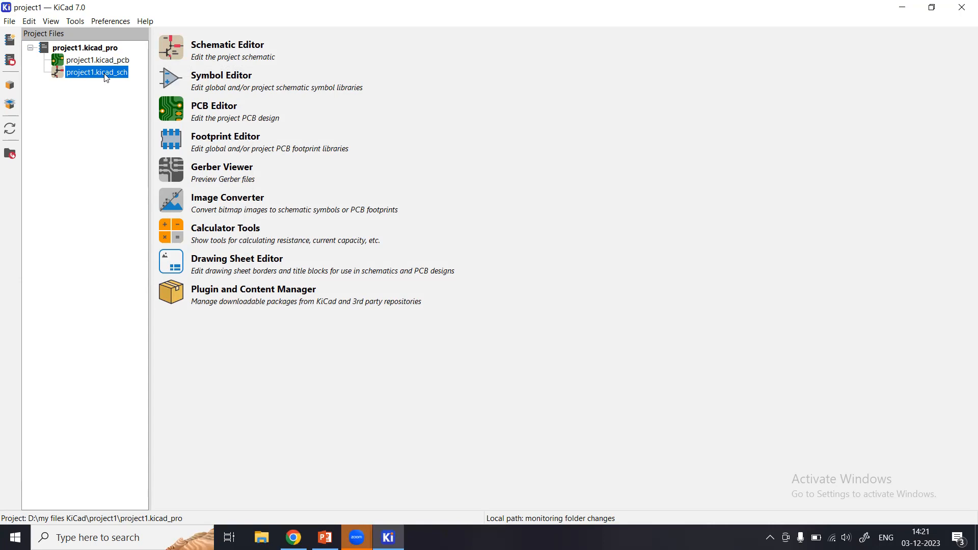
{"action": "double_click", "coordinate": [114, 73]}
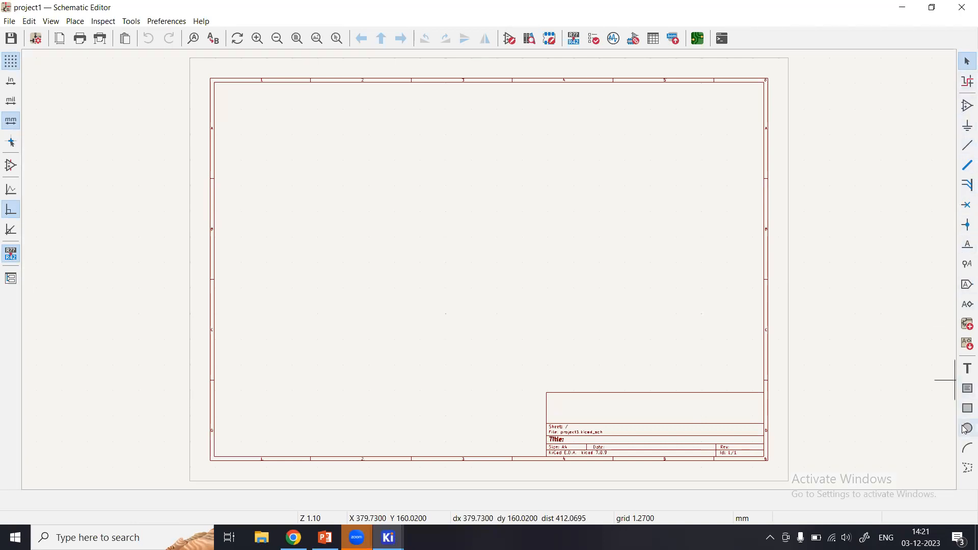
{"action": "left_click", "coordinate": [10, 22]}
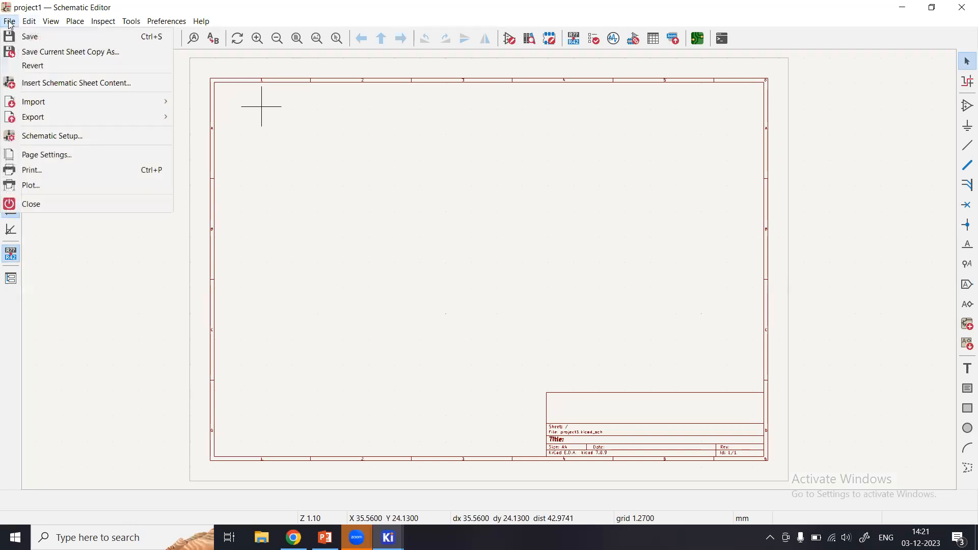
{"action": "mouse_move", "coordinate": [29, 21]}
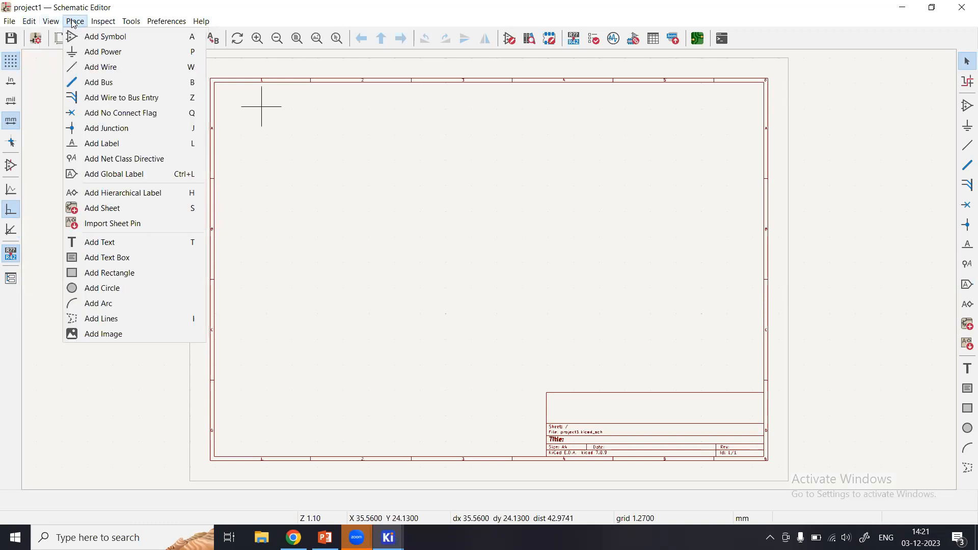
{"action": "mouse_move", "coordinate": [105, 25]}
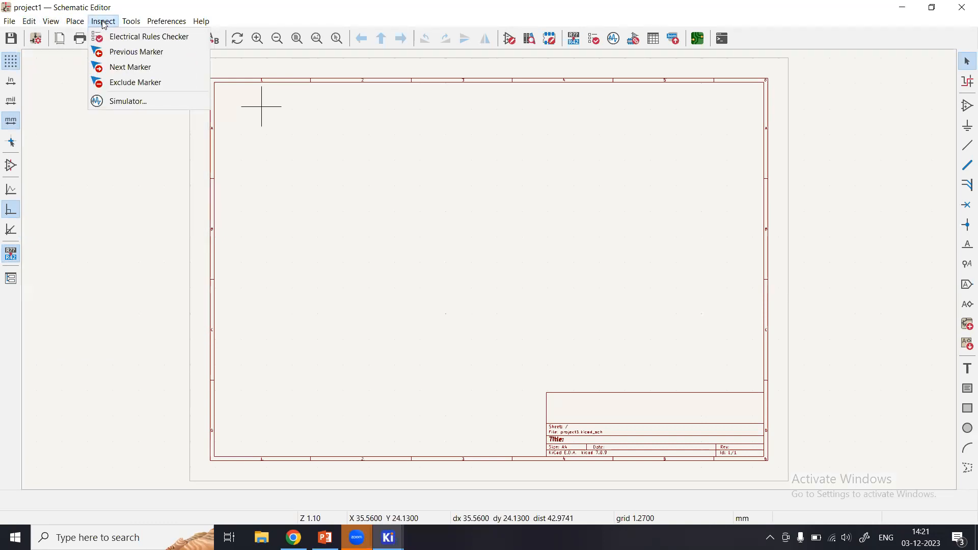
{"action": "mouse_move", "coordinate": [136, 28]}
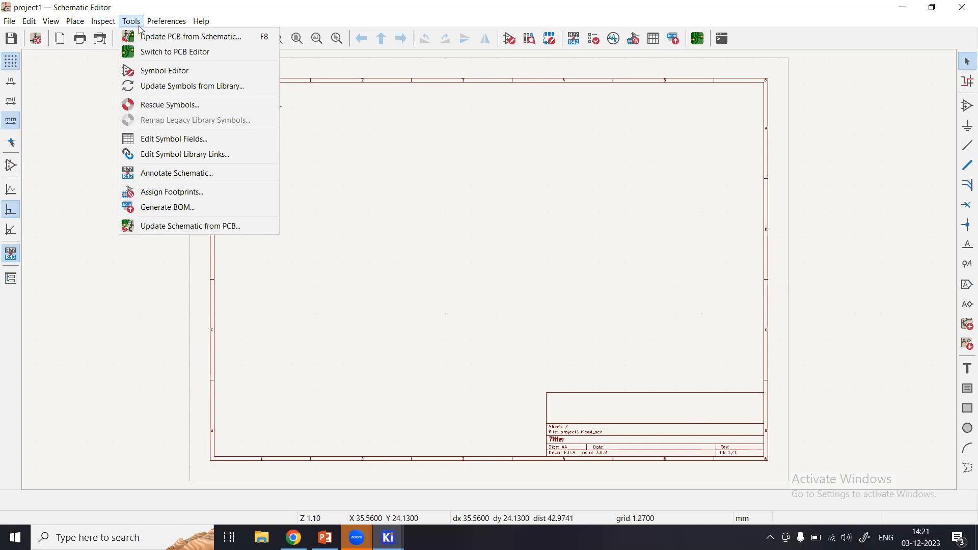
{"action": "mouse_move", "coordinate": [218, 27]}
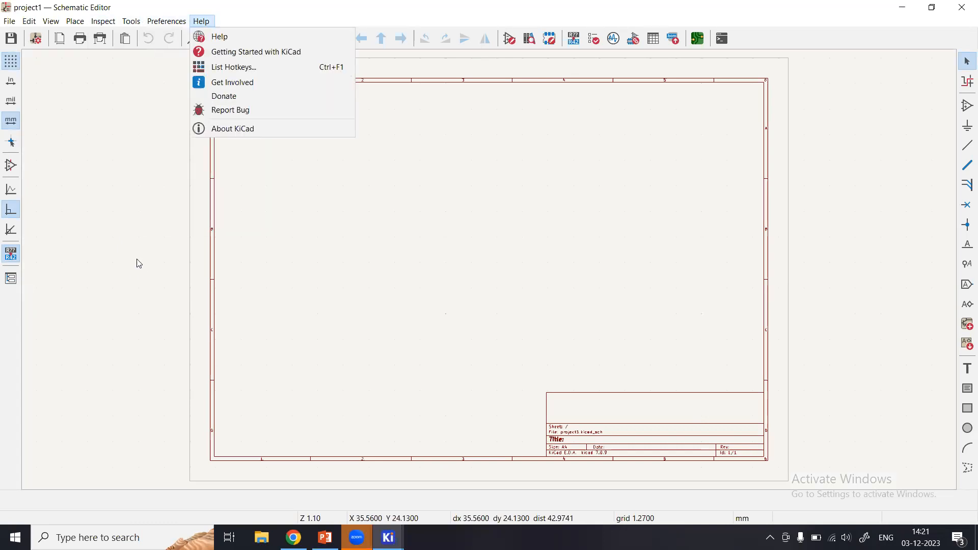
{"action": "left_click", "coordinate": [144, 192]}
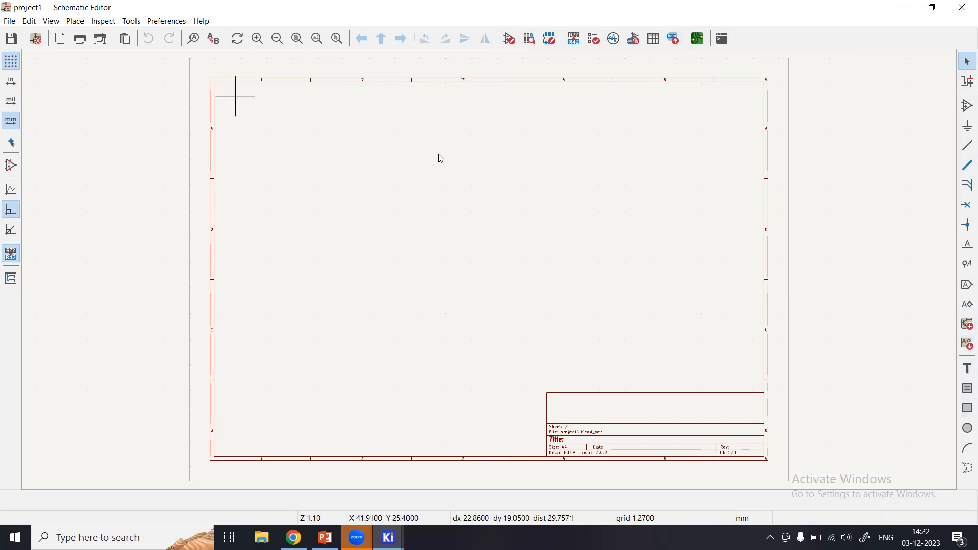
Set the schematic sheet's zoom level to 1.00.
{"action": "right_click", "coordinate": [380, 147]}
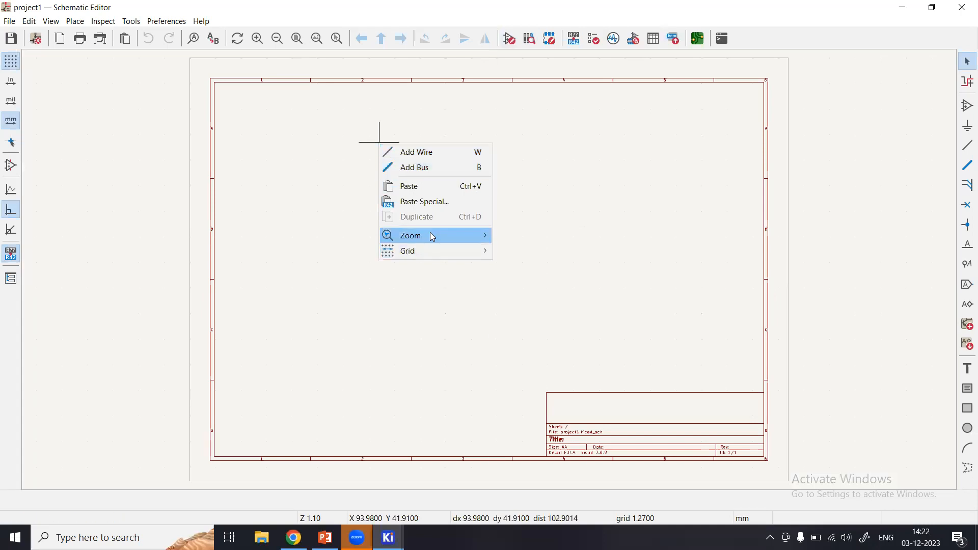
{"action": "mouse_move", "coordinate": [432, 236]}
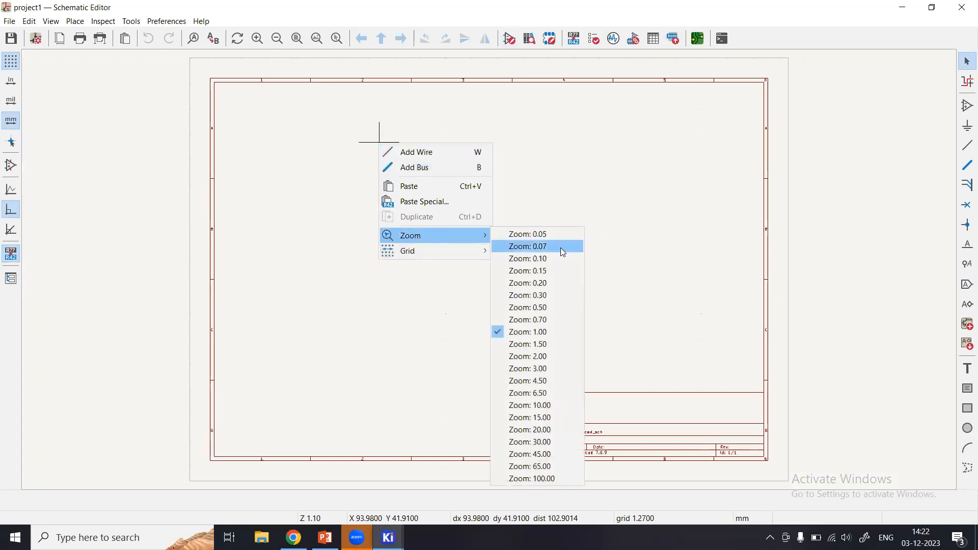
{"action": "left_click", "coordinate": [539, 336]}
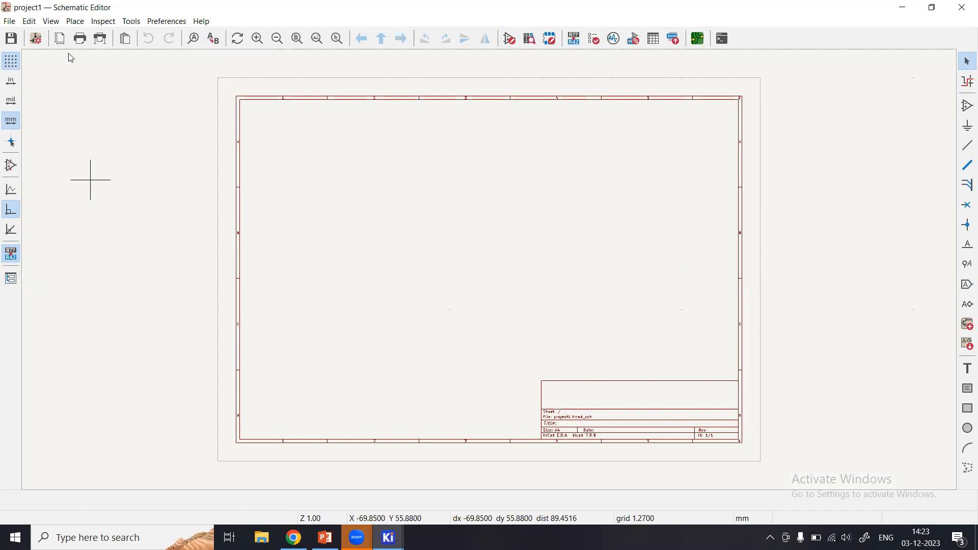
Start adding a symbol to the sheet and accept copying the default global footprint library table.
{"action": "left_click", "coordinate": [74, 23]}
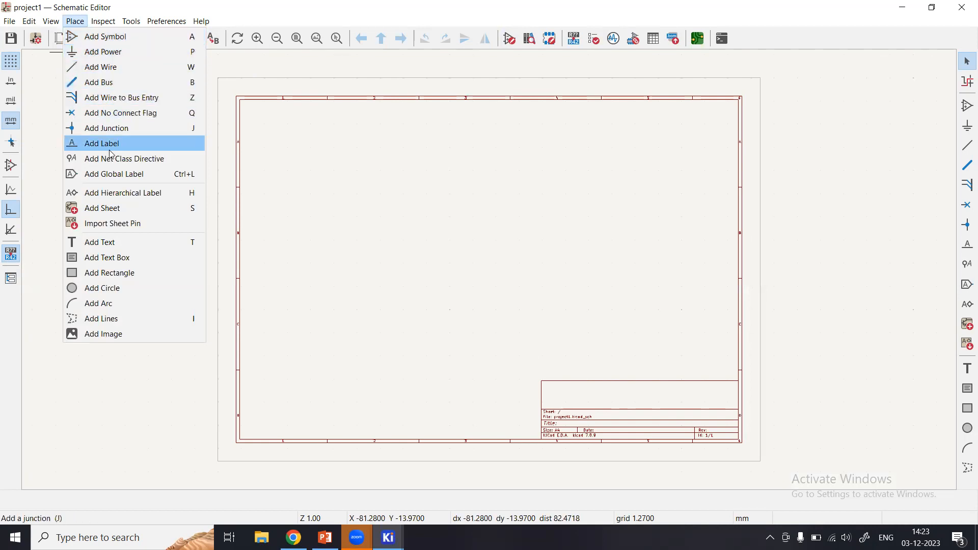
{"action": "left_click", "coordinate": [108, 42]}
{"action": "left_click", "coordinate": [494, 266]}
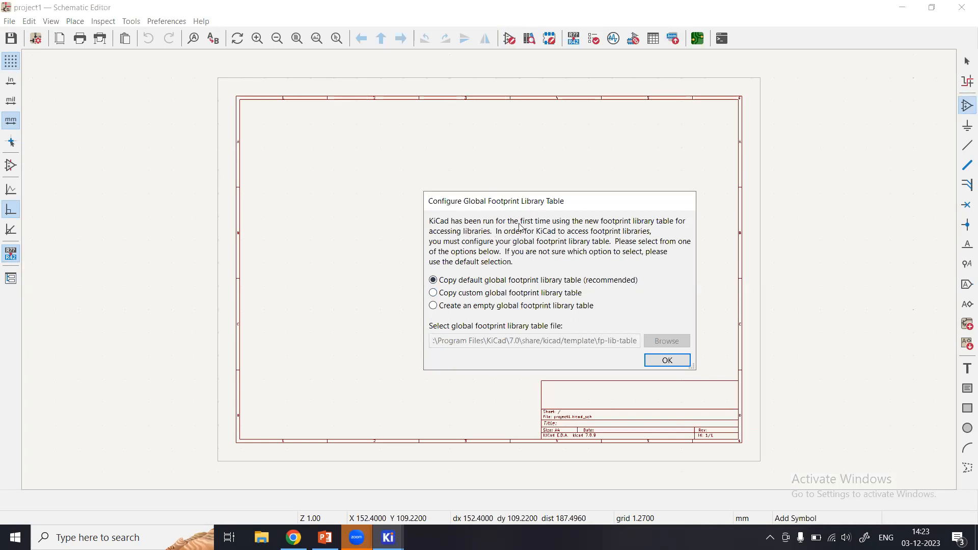
{"action": "left_click_drag", "start_coordinate": [510, 204], "coordinate": [470, 154]}
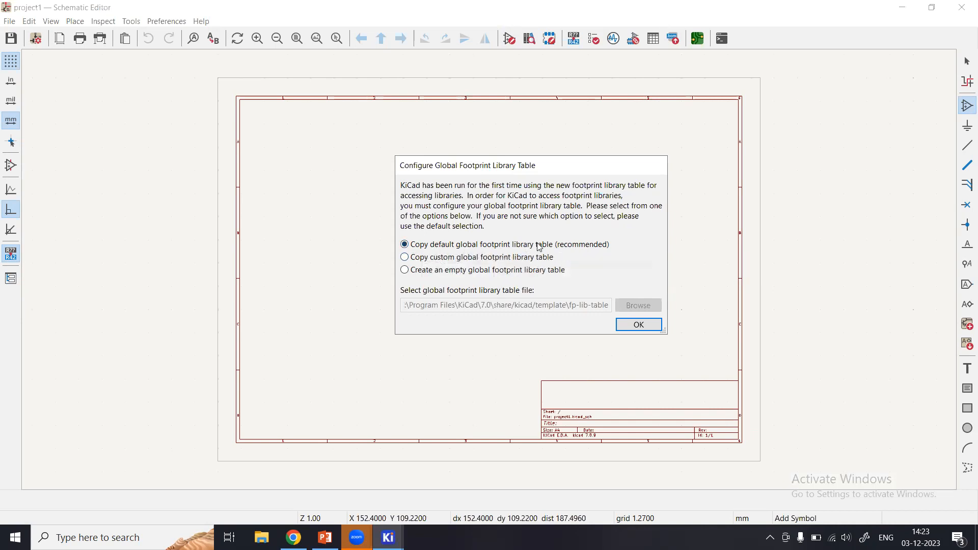
{"action": "left_click", "coordinate": [631, 324]}
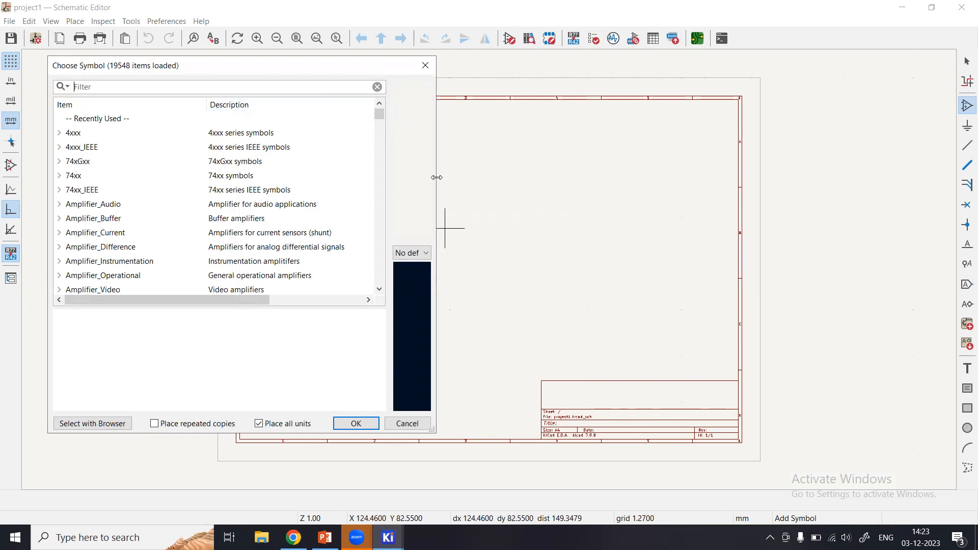
Widen the symbol chooser and examine the AD630ARZ and AD637xQ symbols in the Analog library.
{"action": "left_click_drag", "start_coordinate": [437, 177], "coordinate": [499, 186]}
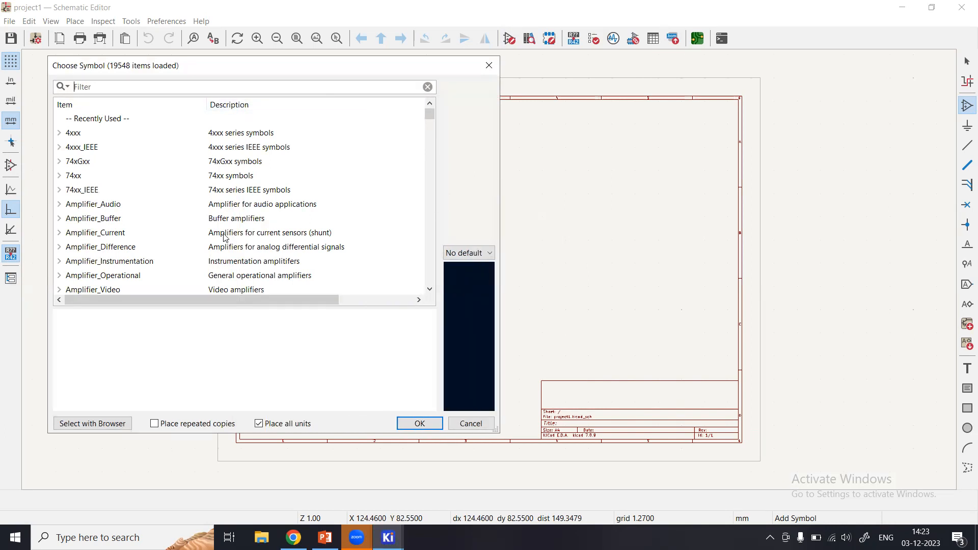
{"action": "scroll", "coordinate": [240, 255], "scroll_direction": "down", "scroll_amount": 5}
{"action": "scroll", "coordinate": [239, 255], "scroll_direction": "up", "scroll_amount": 5}
{"action": "left_click", "coordinate": [83, 162]}
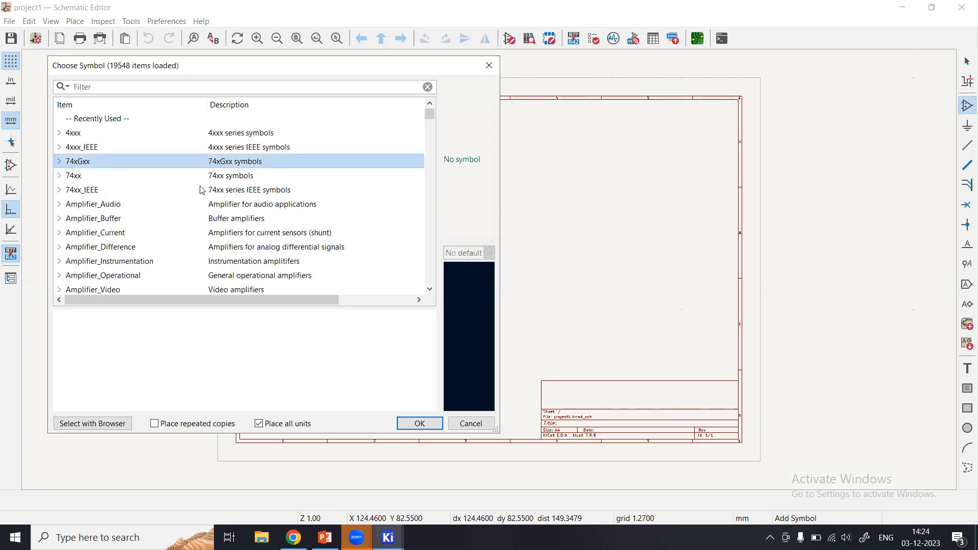
{"action": "scroll", "coordinate": [201, 191], "scroll_direction": "down", "scroll_amount": 2}
{"action": "left_click", "coordinate": [95, 223]}
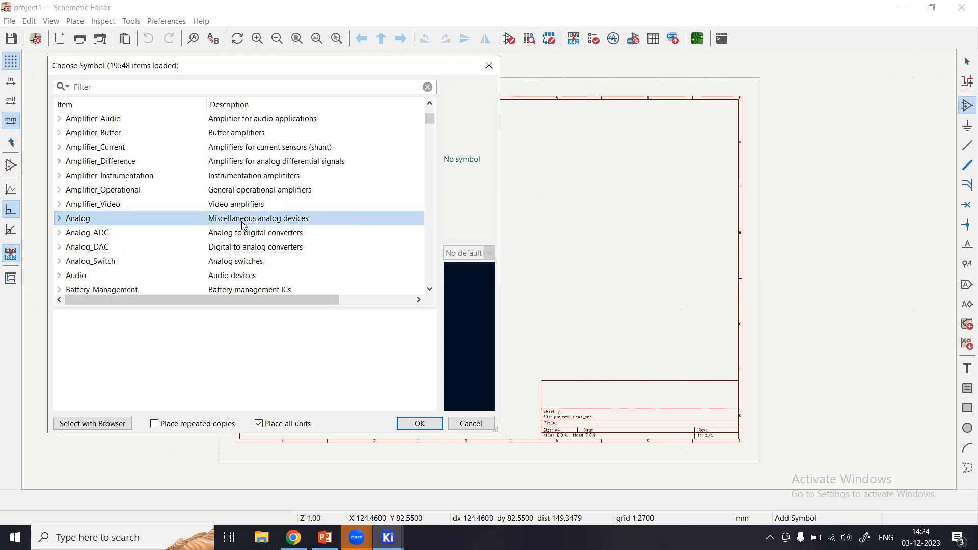
{"action": "left_click", "coordinate": [59, 219]}
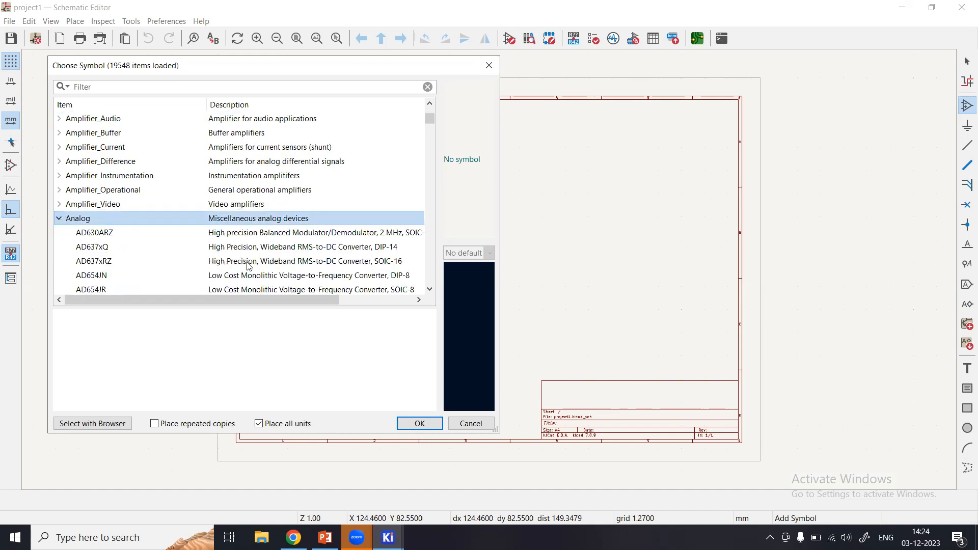
{"action": "scroll", "coordinate": [236, 212], "scroll_direction": "down", "scroll_amount": 1}
{"action": "left_click", "coordinate": [284, 195]}
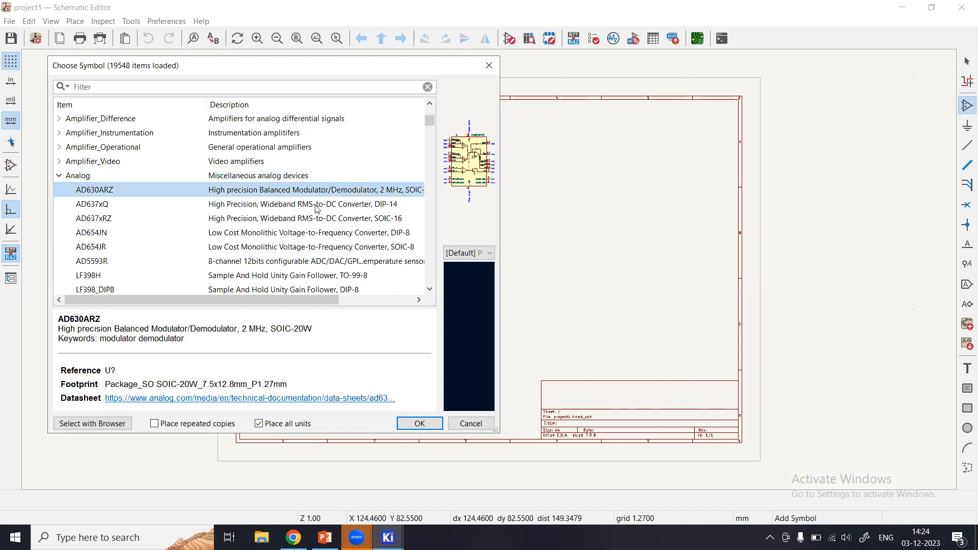
{"action": "left_click", "coordinate": [269, 208]}
{"action": "scroll", "coordinate": [230, 245], "scroll_direction": "down", "scroll_amount": 4}
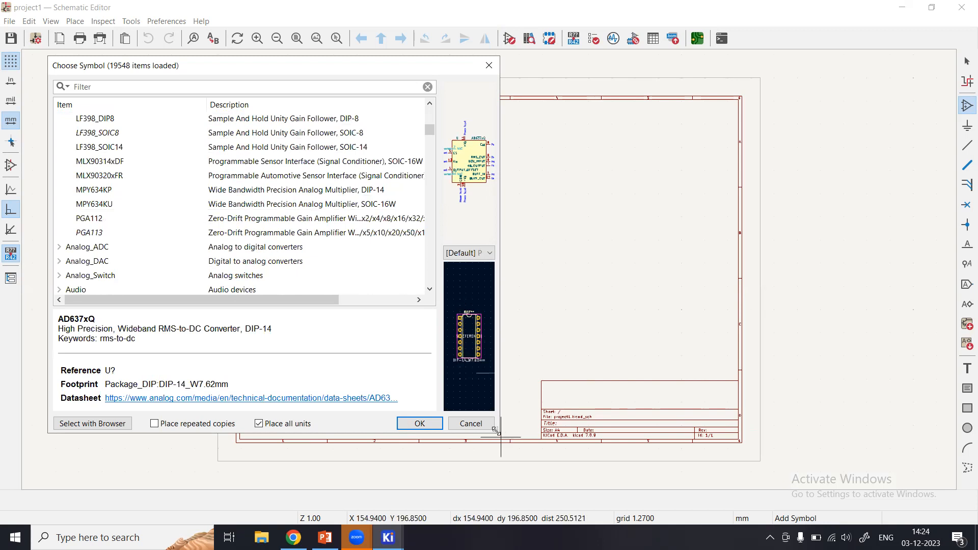
Enlarge the symbol chooser and look through the Analog_ADC, Analog_DAC and Analog_Switch library entries.
{"action": "left_click_drag", "start_coordinate": [495, 430], "coordinate": [551, 479]}
{"action": "left_click", "coordinate": [103, 249]}
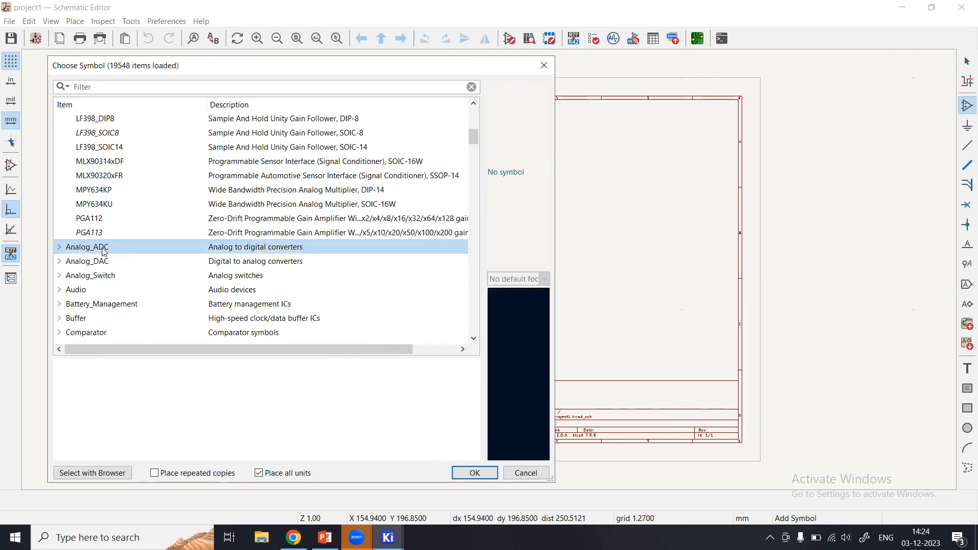
{"action": "left_click", "coordinate": [93, 263]}
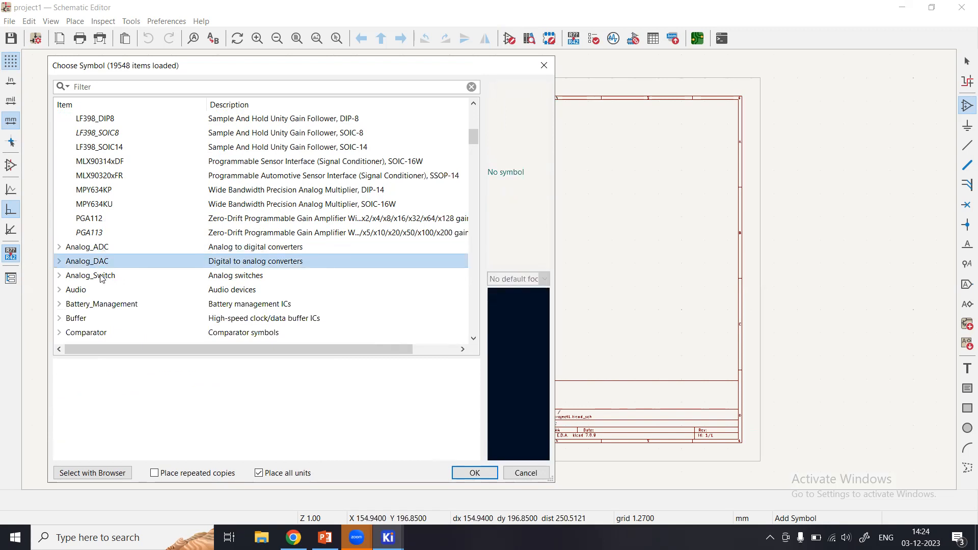
{"action": "left_click", "coordinate": [102, 278]}
{"action": "scroll", "coordinate": [288, 275], "scroll_direction": "down", "scroll_amount": 1}
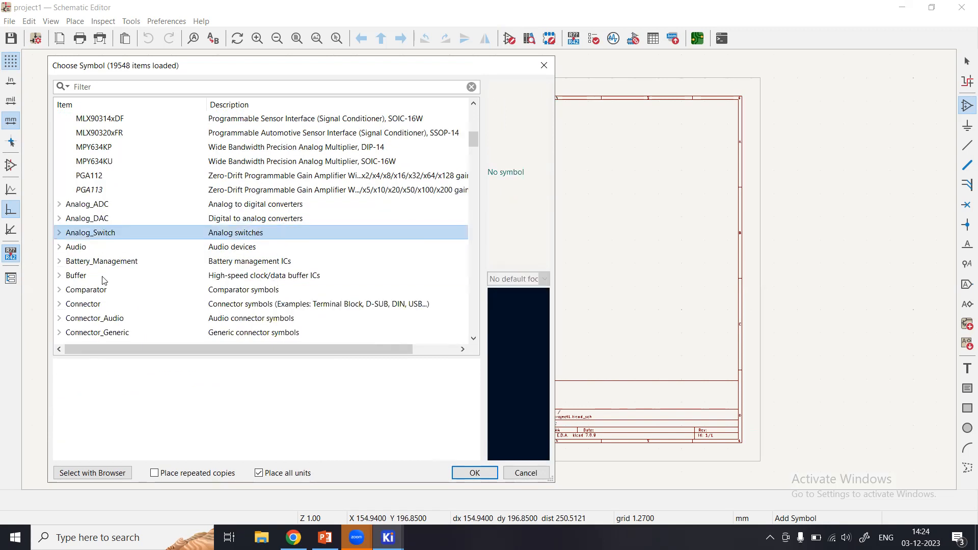
{"action": "scroll", "coordinate": [289, 272], "scroll_direction": "down", "scroll_amount": 1}
Preview the AD8561 in the Comparator library at a larger size, and try to place an LM311 voltage comparator near the sheet's centre.
{"action": "double_click", "coordinate": [77, 246]}
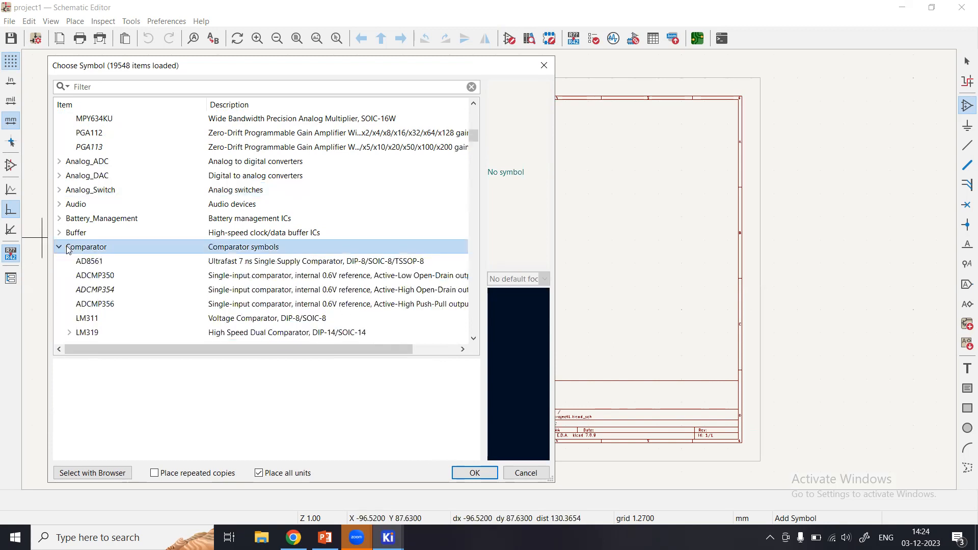
{"action": "left_click", "coordinate": [120, 264]}
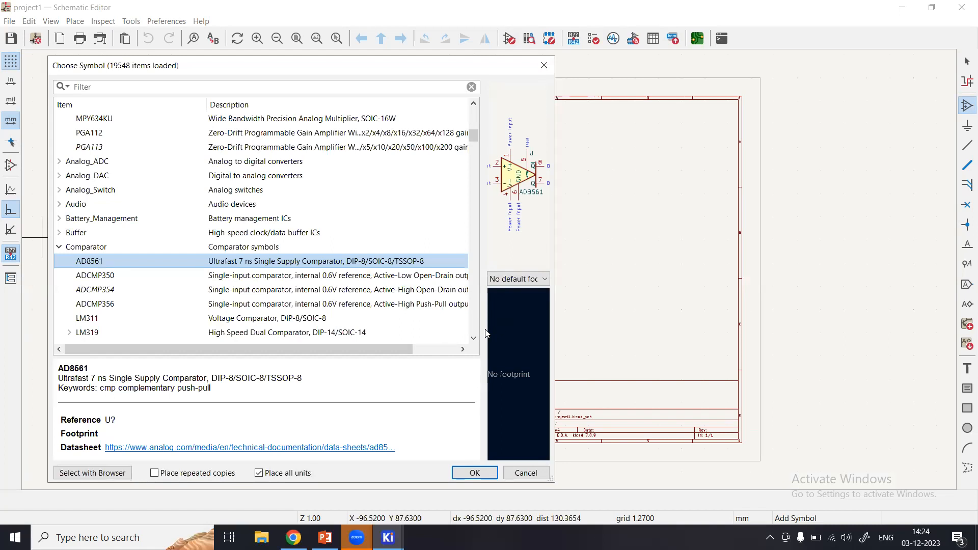
{"action": "left_click_drag", "start_coordinate": [482, 330], "coordinate": [365, 331]}
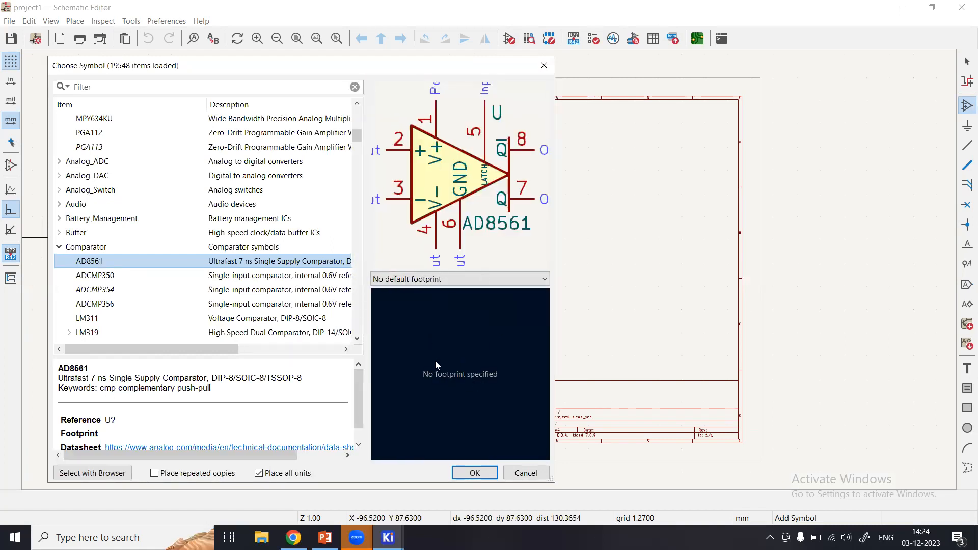
{"action": "double_click", "coordinate": [107, 317]}
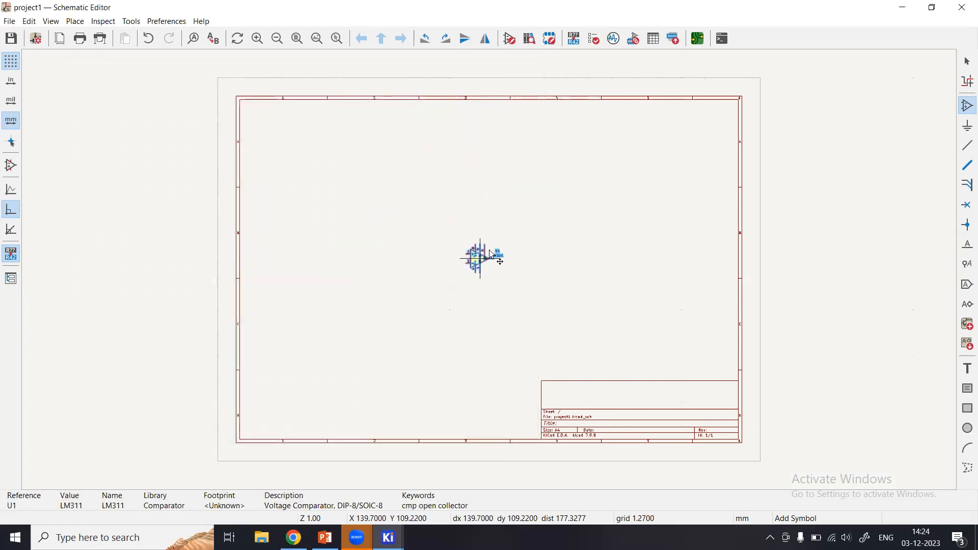
{"action": "left_click", "coordinate": [497, 271]}
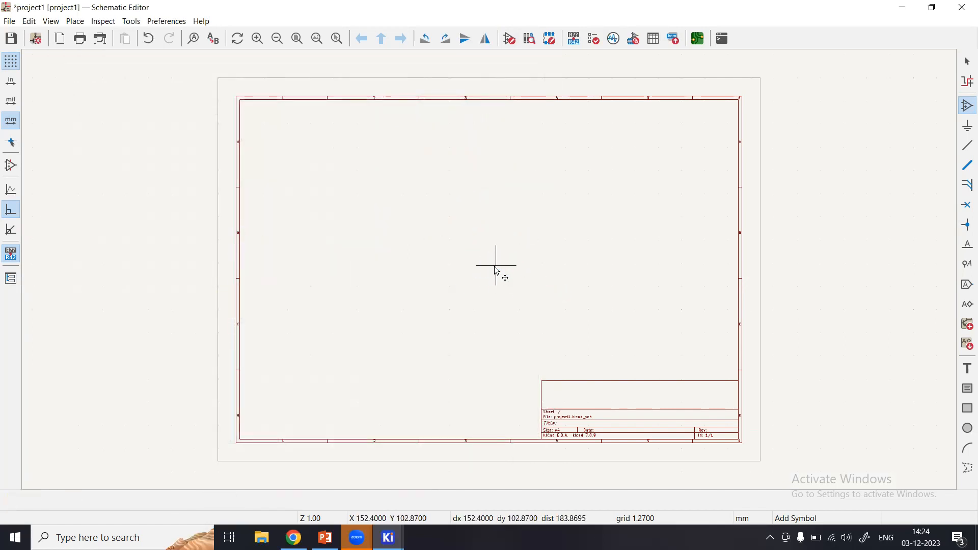
Start adding another symbol and filter the symbol libraries for "resistor".
{"action": "left_click", "coordinate": [74, 21]}
{"action": "left_click", "coordinate": [86, 37]}
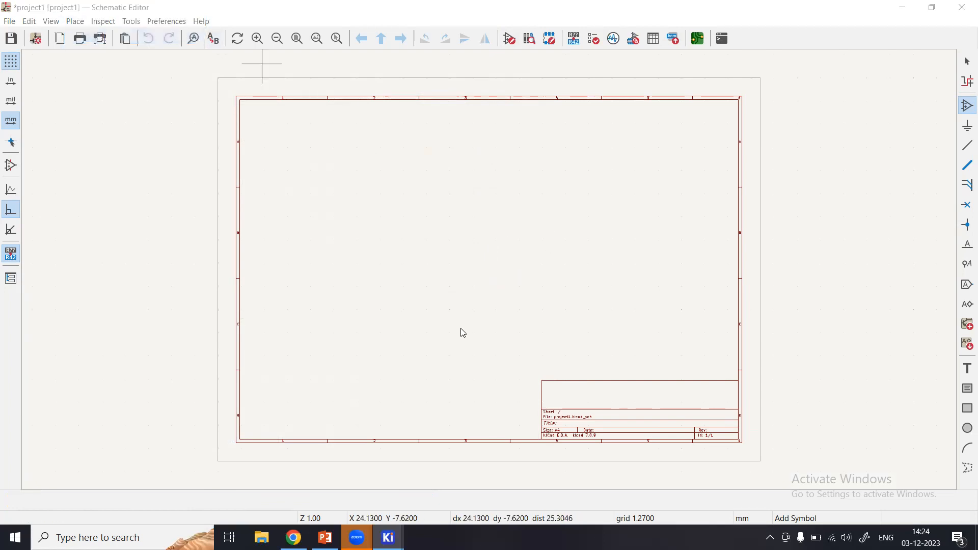
{"action": "left_click", "coordinate": [508, 195]}
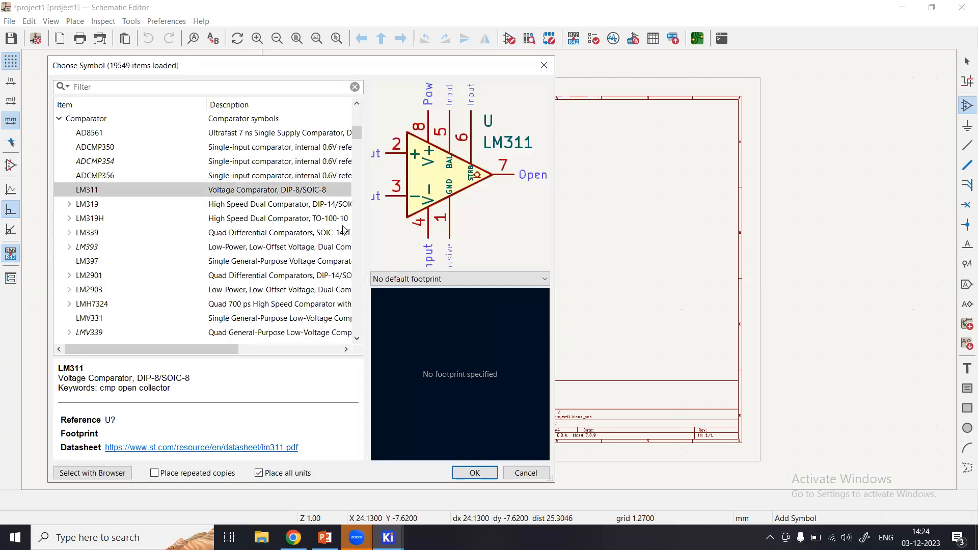
{"action": "scroll", "coordinate": [220, 242], "scroll_direction": "up", "scroll_amount": 7}
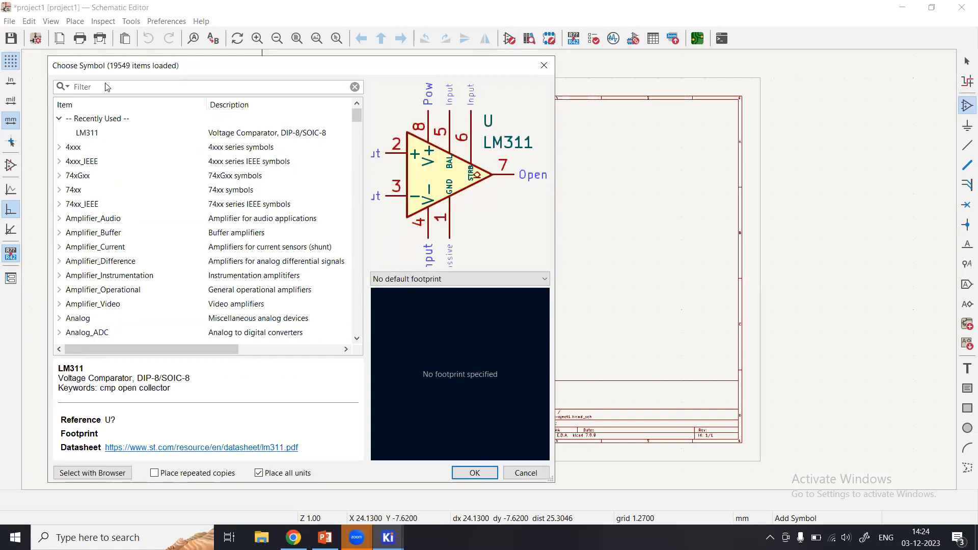
{"action": "type", "text": "res"}
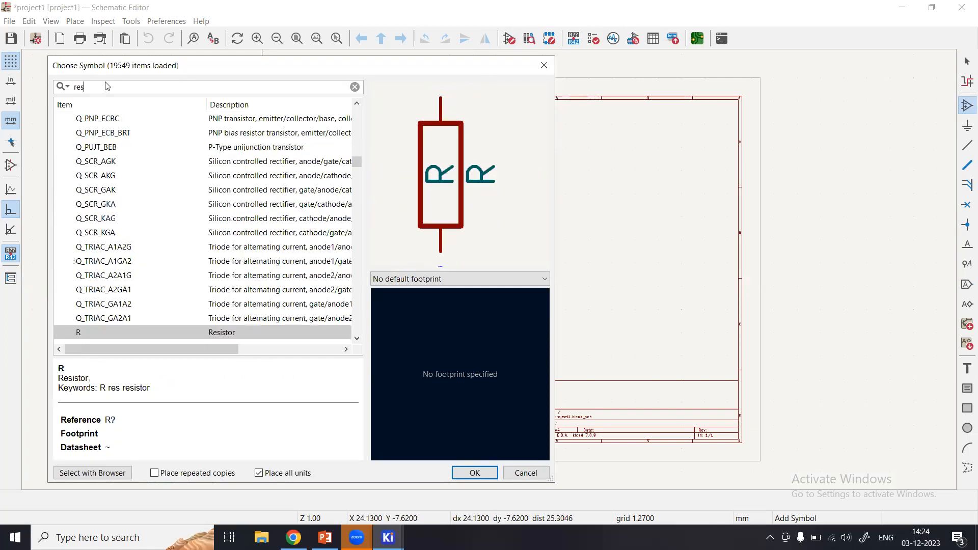
{"action": "type", "text": "istor"}
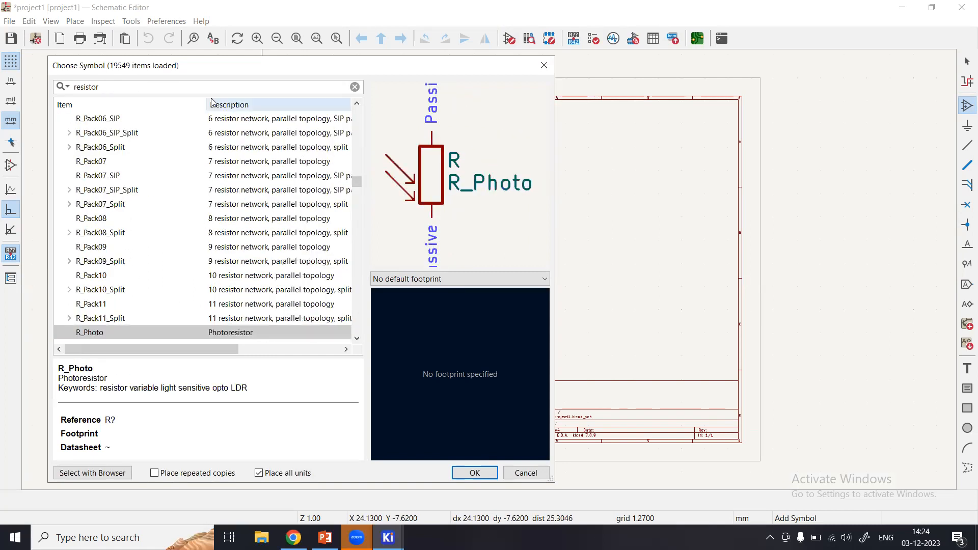
Preview the R_Pack06_SIP, R_Potentiometer, R_Photo, R_Shunt and R_Small symbols among the resistor search results.
{"action": "left_click", "coordinate": [225, 121]}
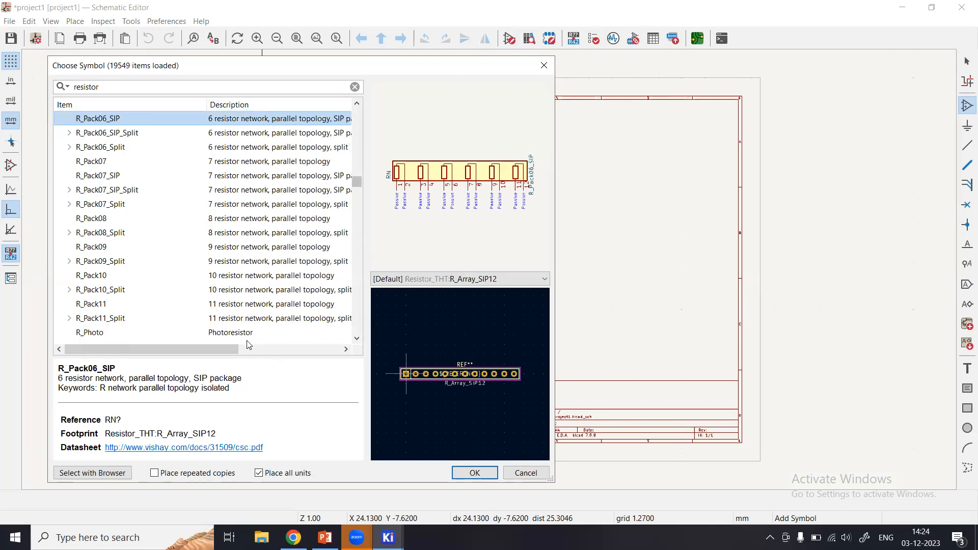
{"action": "left_click_drag", "start_coordinate": [202, 348], "coordinate": [334, 361]}
{"action": "left_click_drag", "start_coordinate": [265, 349], "coordinate": [165, 349]}
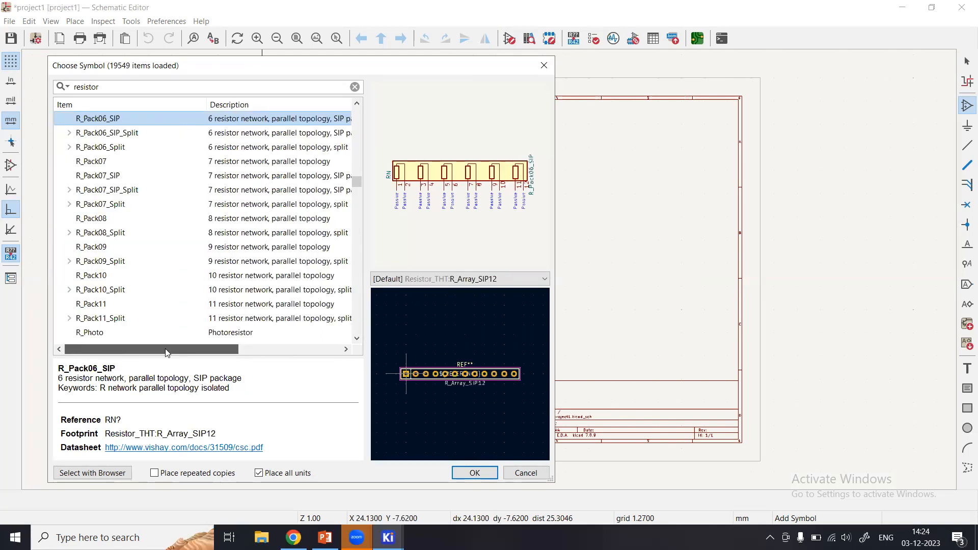
{"action": "scroll", "coordinate": [119, 187], "scroll_direction": "down", "scroll_amount": 2}
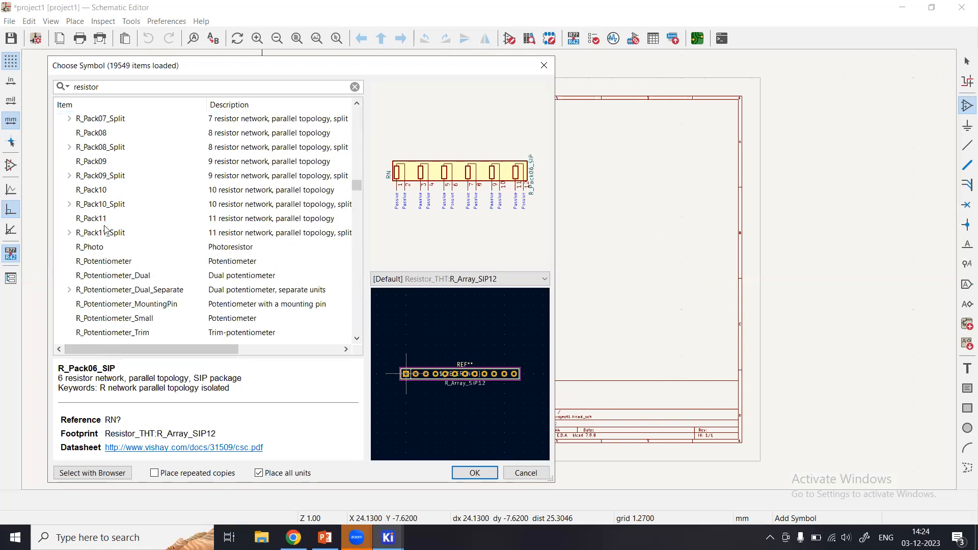
{"action": "left_click", "coordinate": [103, 262]}
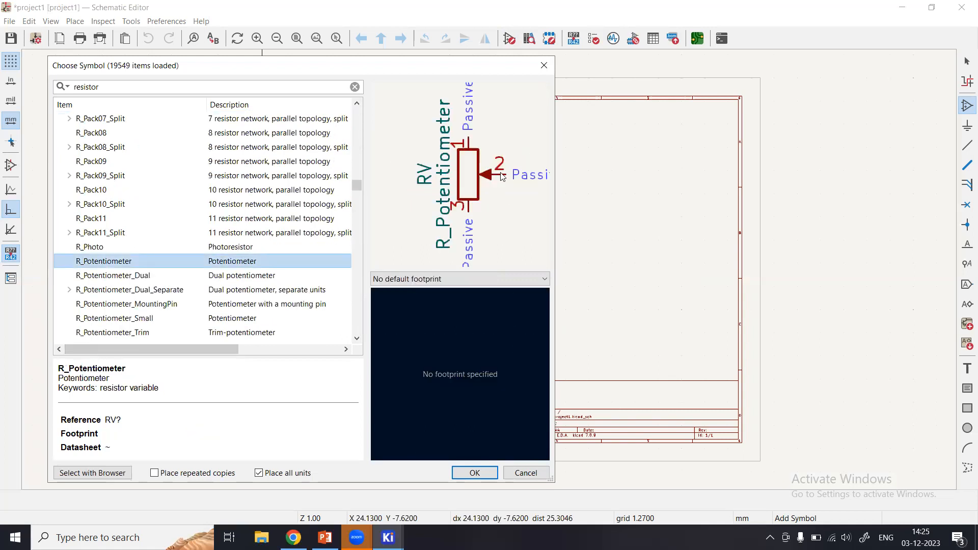
{"action": "left_click", "coordinate": [88, 248]}
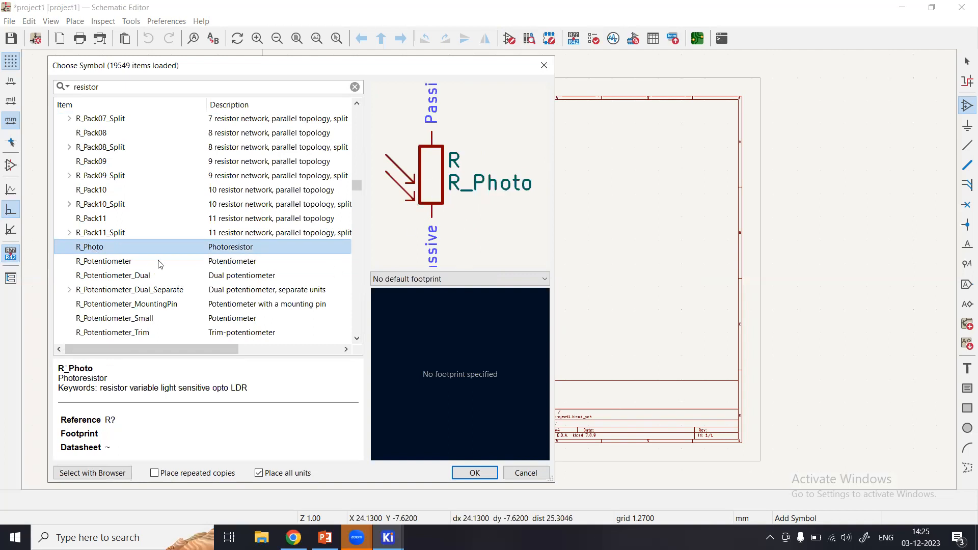
{"action": "scroll", "coordinate": [199, 274], "scroll_direction": "down", "scroll_amount": 1}
{"action": "scroll", "coordinate": [164, 269], "scroll_direction": "down", "scroll_amount": 1}
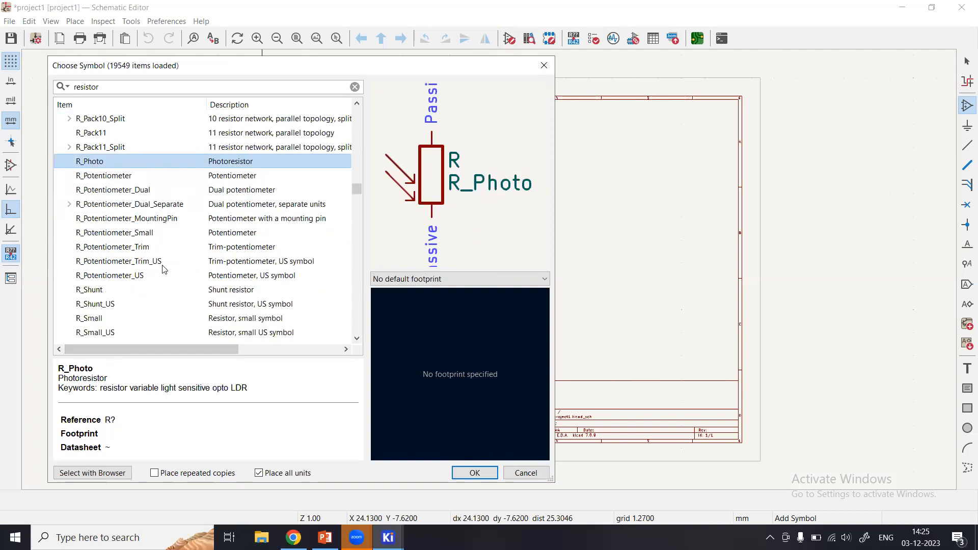
{"action": "left_click", "coordinate": [84, 291]}
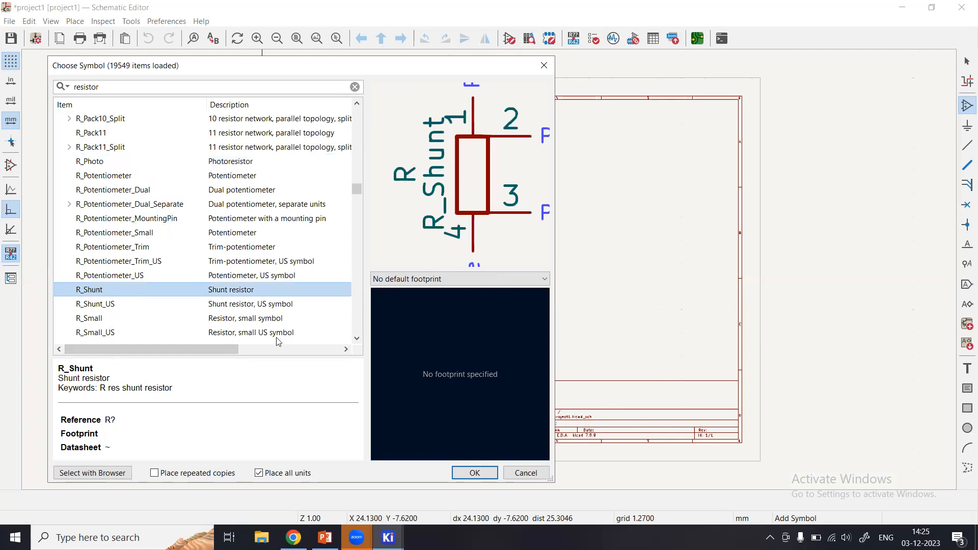
{"action": "left_click", "coordinate": [275, 319]}
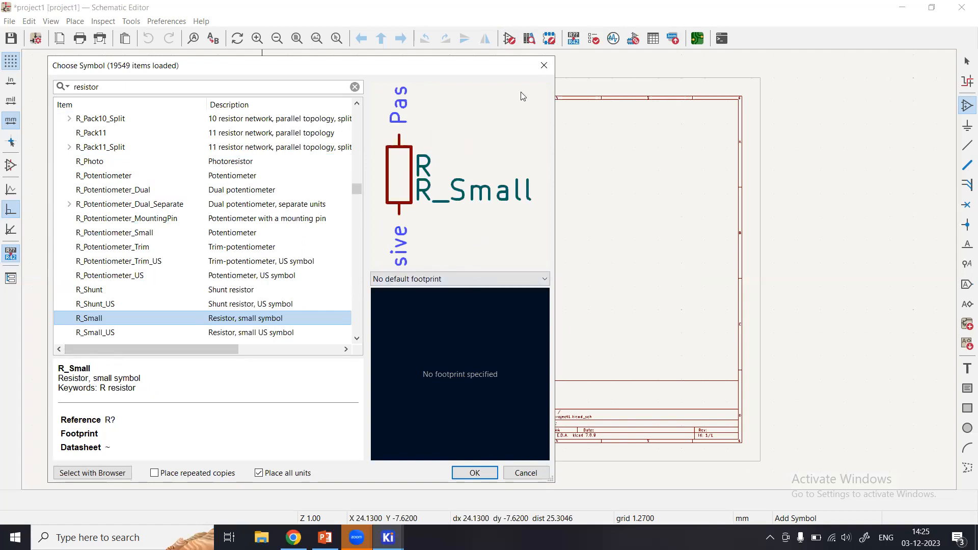
Enlarge the symbol chooser and reposition it so that the whole dialog fits on screen.
{"action": "left_click_drag", "start_coordinate": [519, 69], "coordinate": [742, 79]}
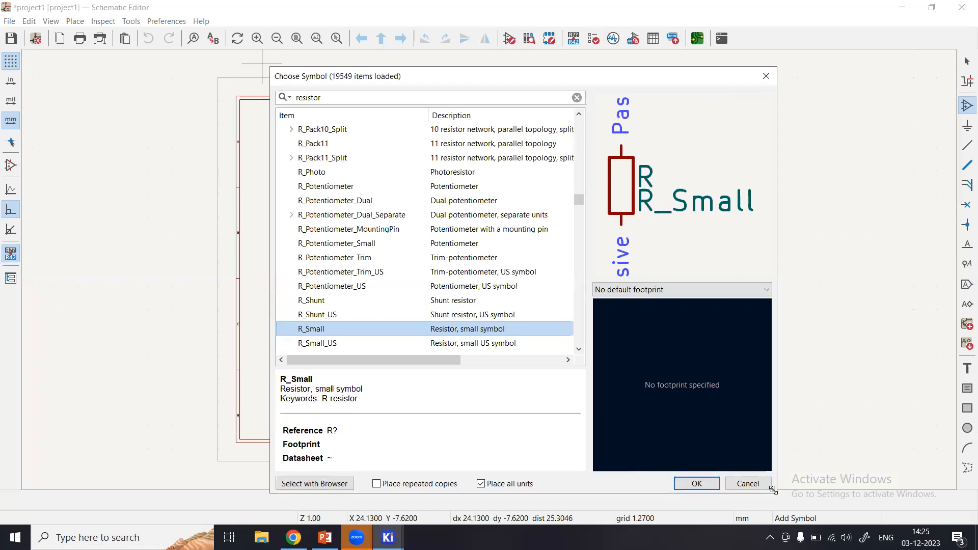
{"action": "left_click_drag", "start_coordinate": [773, 490], "coordinate": [885, 531]}
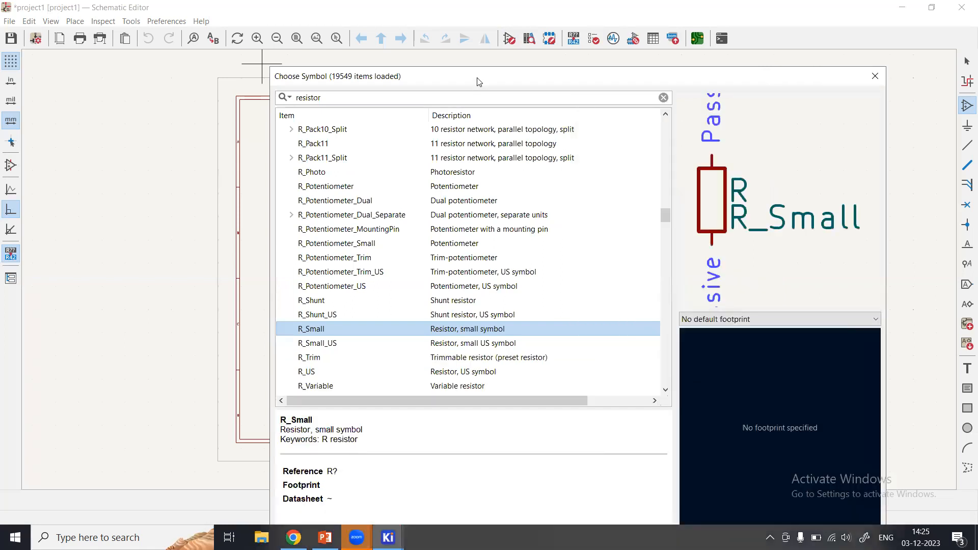
{"action": "left_click_drag", "start_coordinate": [479, 77], "coordinate": [337, 20]}
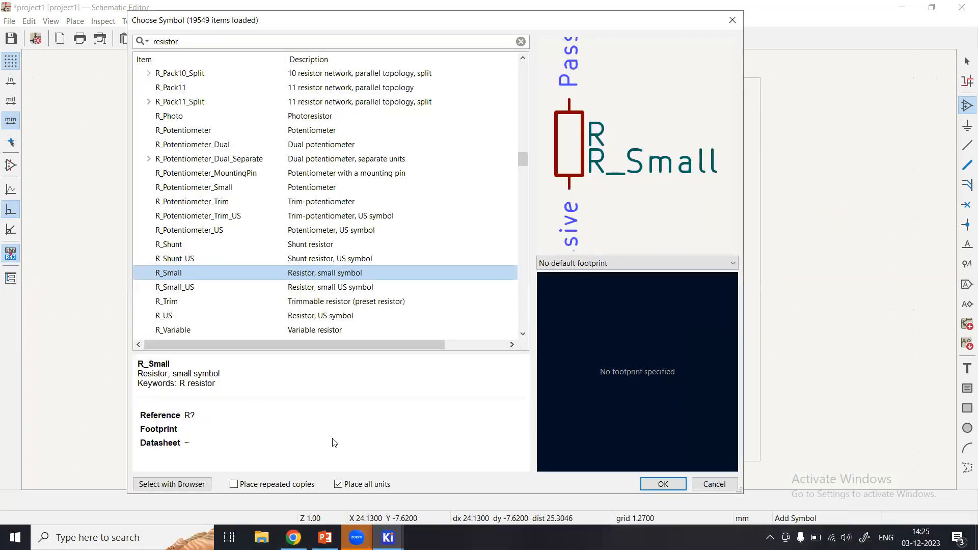
Compare the R_Trim, R_Small_US, R_Small, R_Variable and R_Variable_US symbol previews.
{"action": "scroll", "coordinate": [334, 291], "scroll_direction": "down", "scroll_amount": 2}
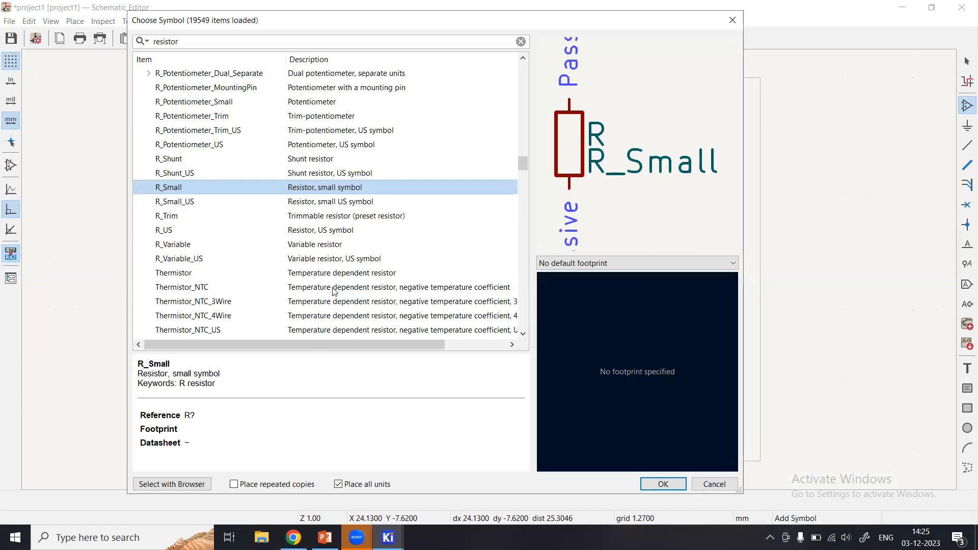
{"action": "left_click", "coordinate": [176, 218]}
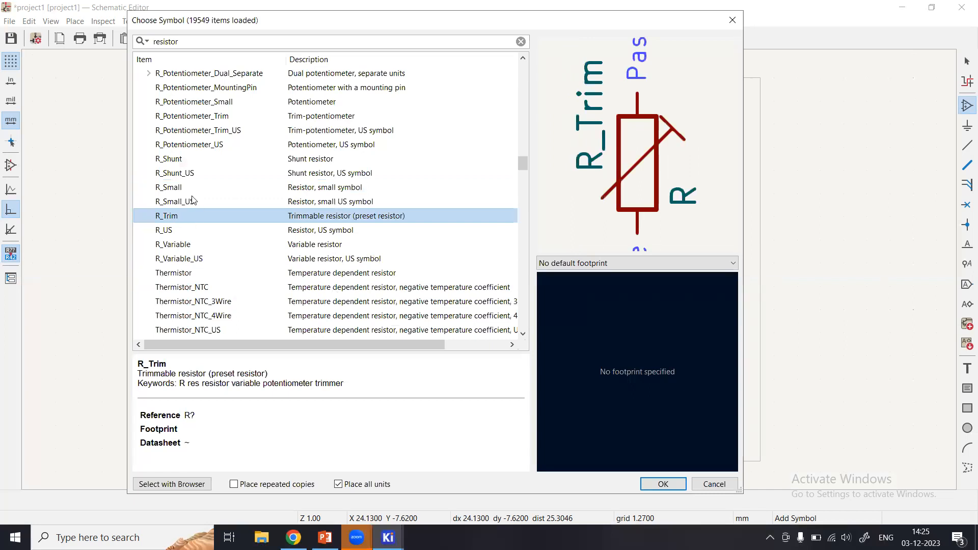
{"action": "left_click", "coordinate": [189, 202]}
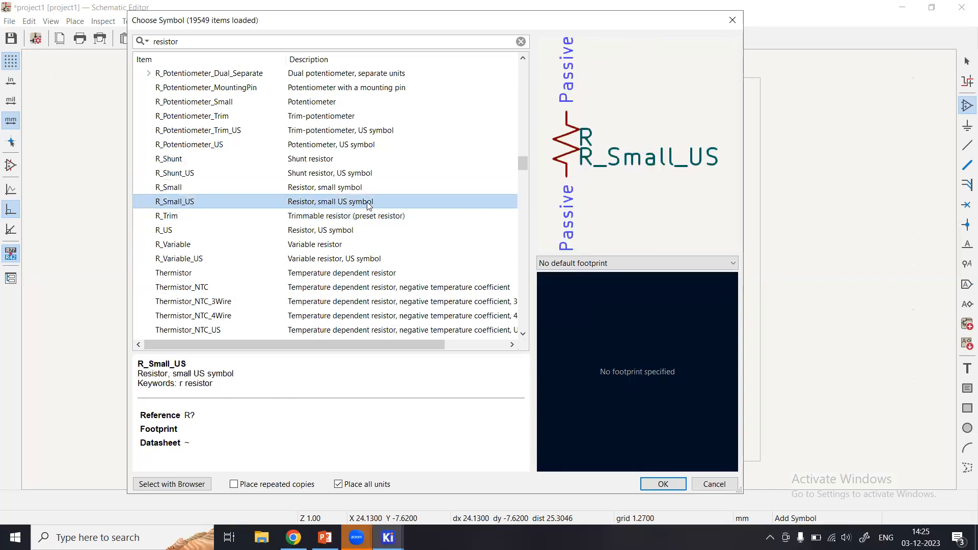
{"action": "left_click", "coordinate": [328, 188]}
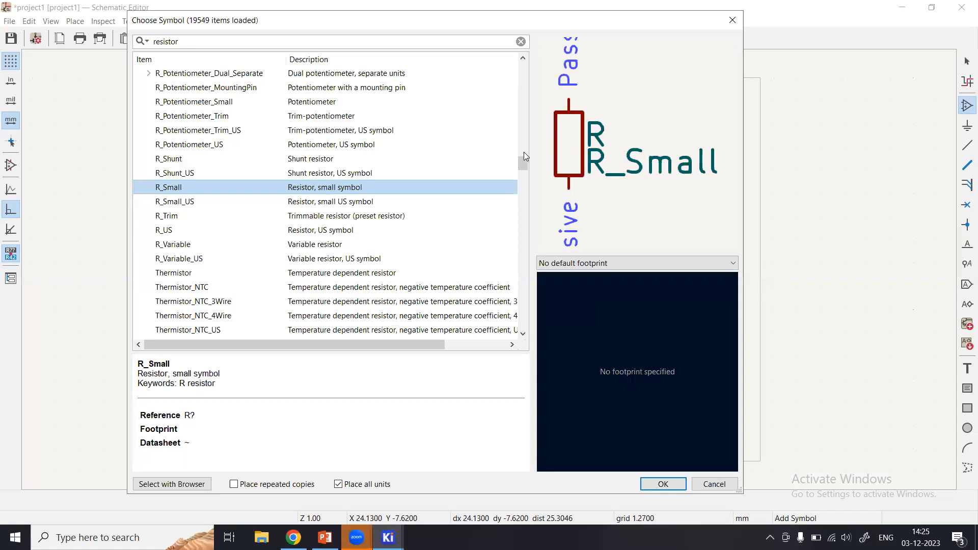
{"action": "left_click", "coordinate": [327, 203]}
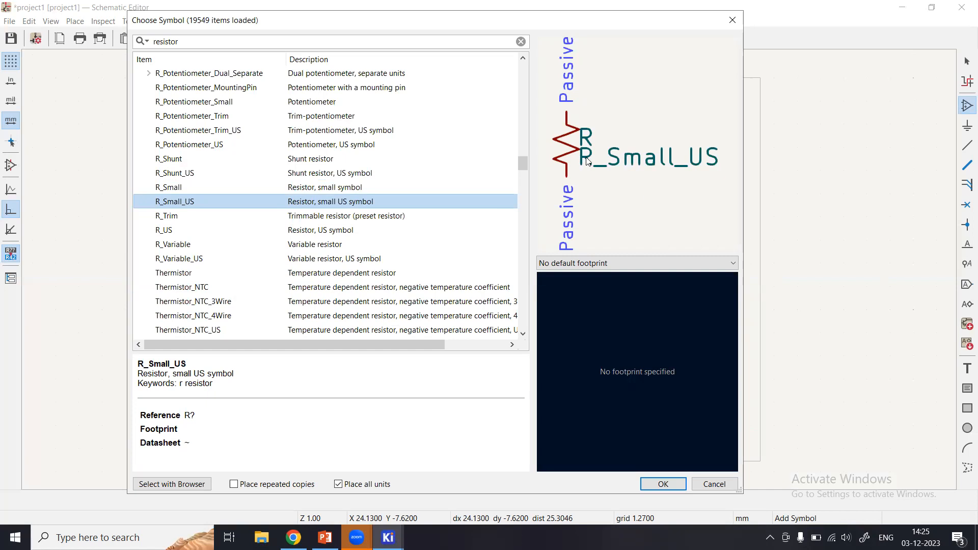
{"action": "left_click", "coordinate": [315, 249]}
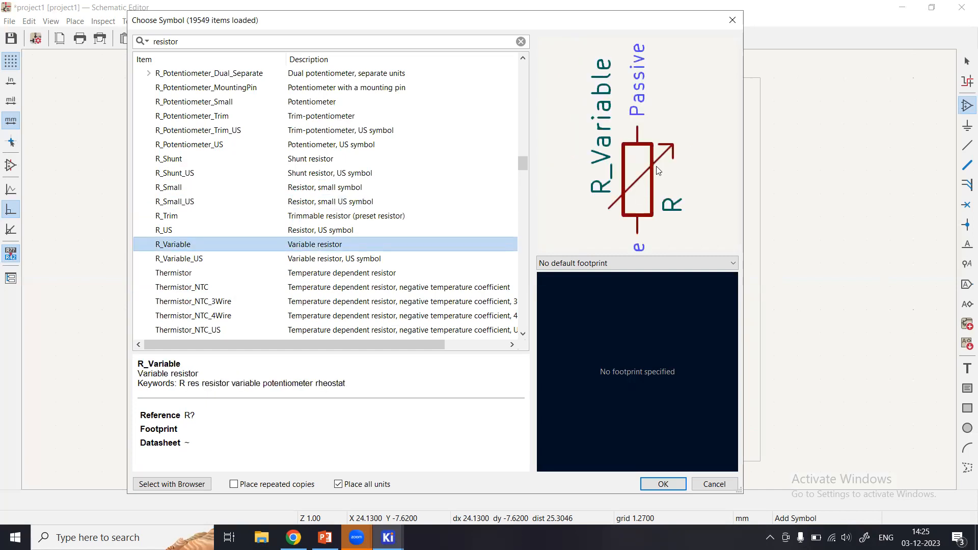
{"action": "left_click", "coordinate": [307, 259]}
Look through the resistor search results from the thermistor entries back to the start of the Device library.
{"action": "scroll", "coordinate": [333, 241], "scroll_direction": "down", "scroll_amount": 2}
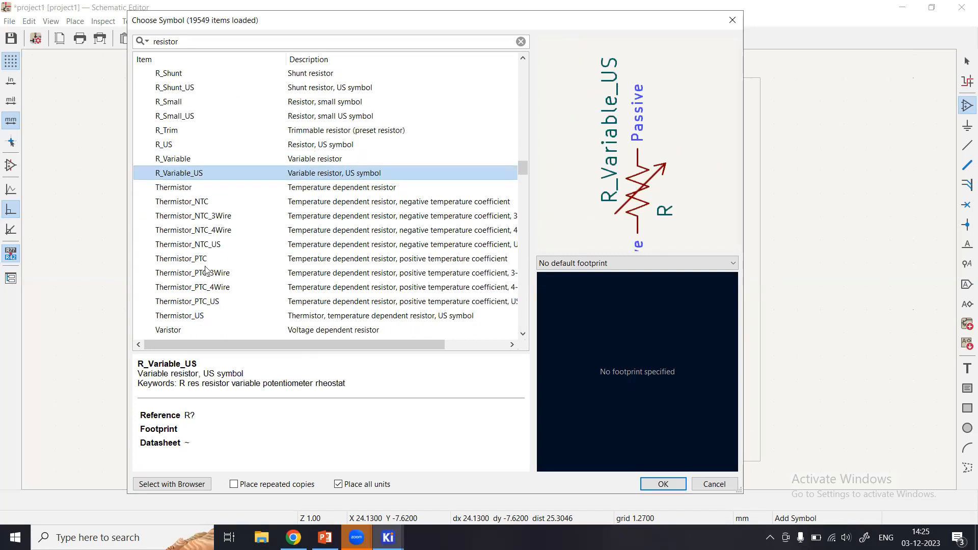
{"action": "scroll", "coordinate": [208, 278], "scroll_direction": "down", "scroll_amount": 4}
{"action": "scroll", "coordinate": [196, 183], "scroll_direction": "up", "scroll_amount": 9}
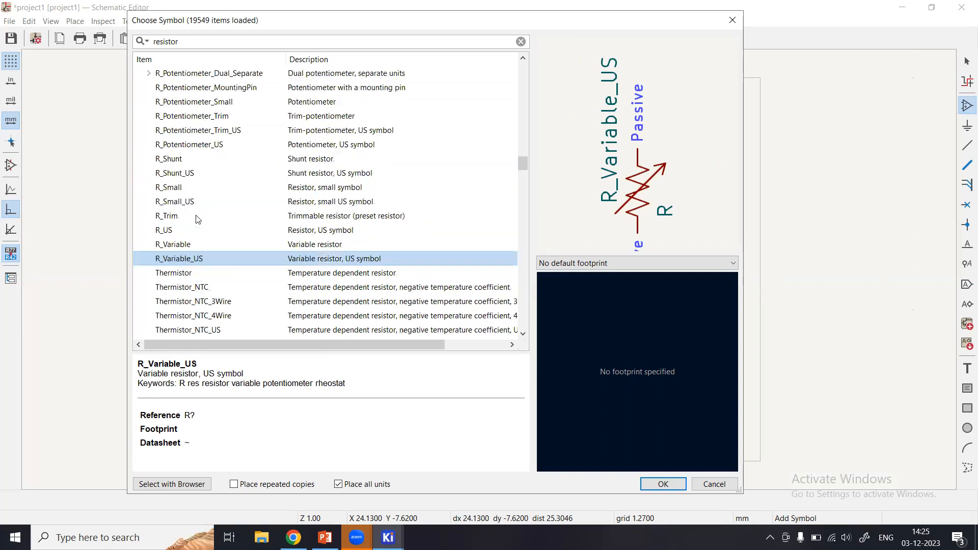
{"action": "scroll", "coordinate": [197, 219], "scroll_direction": "up", "scroll_amount": 3}
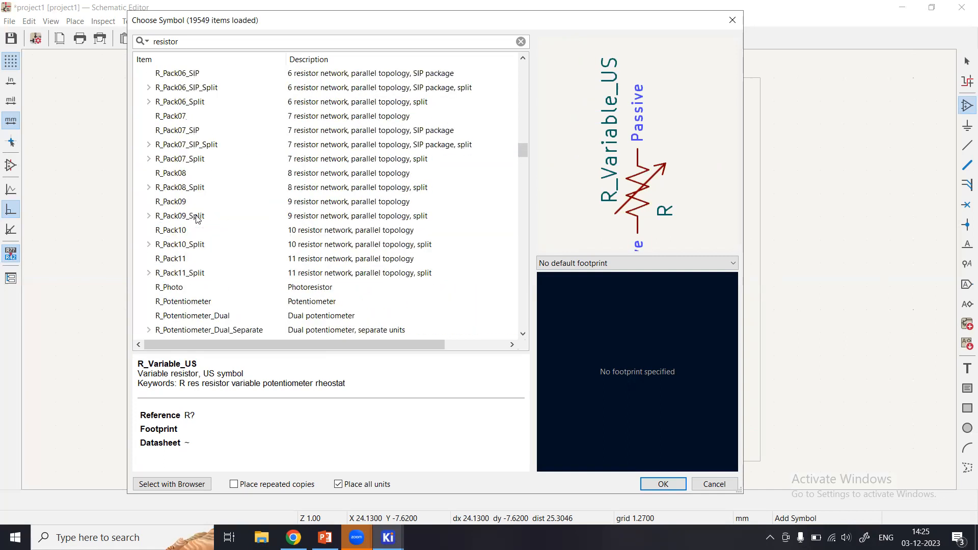
{"action": "scroll", "coordinate": [197, 219], "scroll_direction": "down", "scroll_amount": 3}
{"action": "scroll", "coordinate": [197, 218], "scroll_direction": "up", "scroll_amount": 20}
{"action": "scroll", "coordinate": [198, 219], "scroll_direction": "up", "scroll_amount": 20}
{"action": "scroll", "coordinate": [197, 220], "scroll_direction": "down", "scroll_amount": 10}
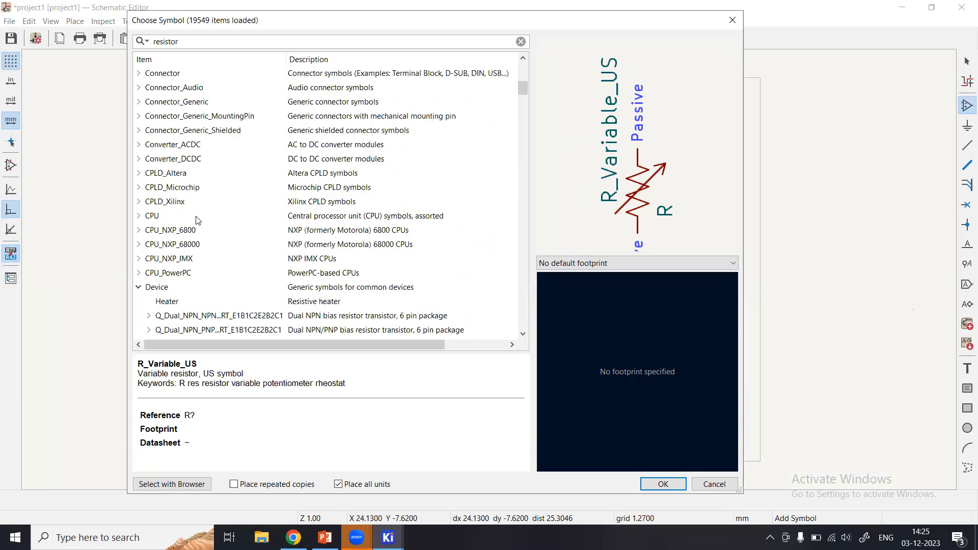
{"action": "scroll", "coordinate": [198, 219], "scroll_direction": "down", "scroll_amount": 3}
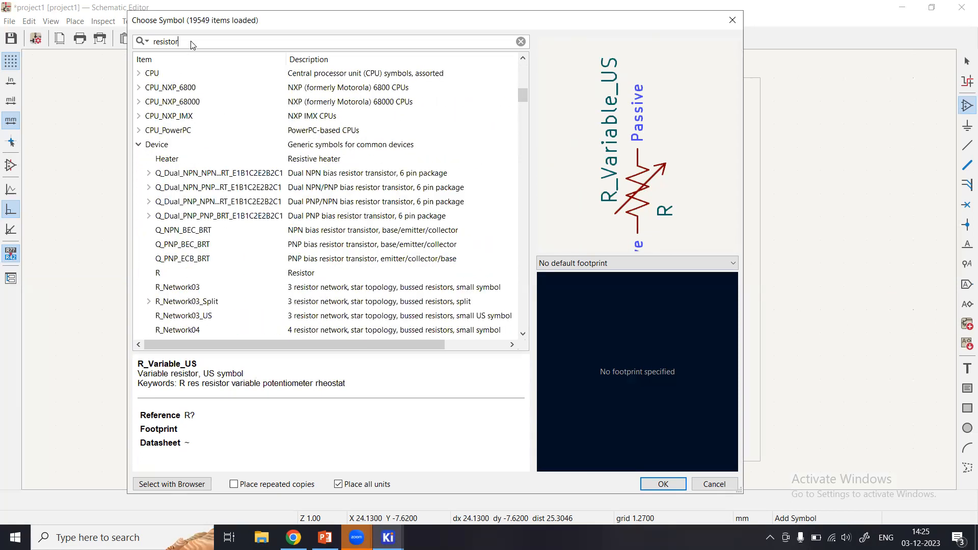
{"action": "key", "text": "Return"}
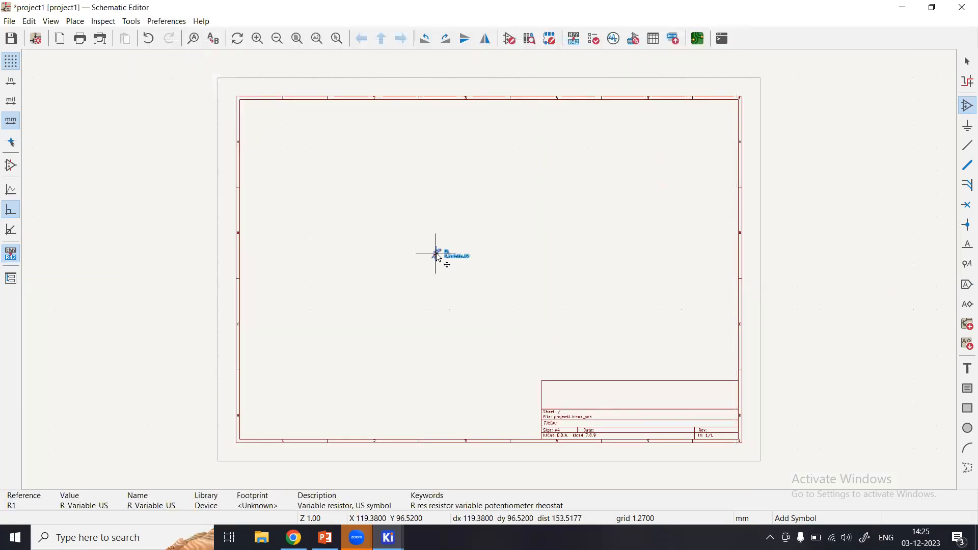
{"action": "key", "text": "Escape"}
{"action": "left_click", "coordinate": [76, 21]}
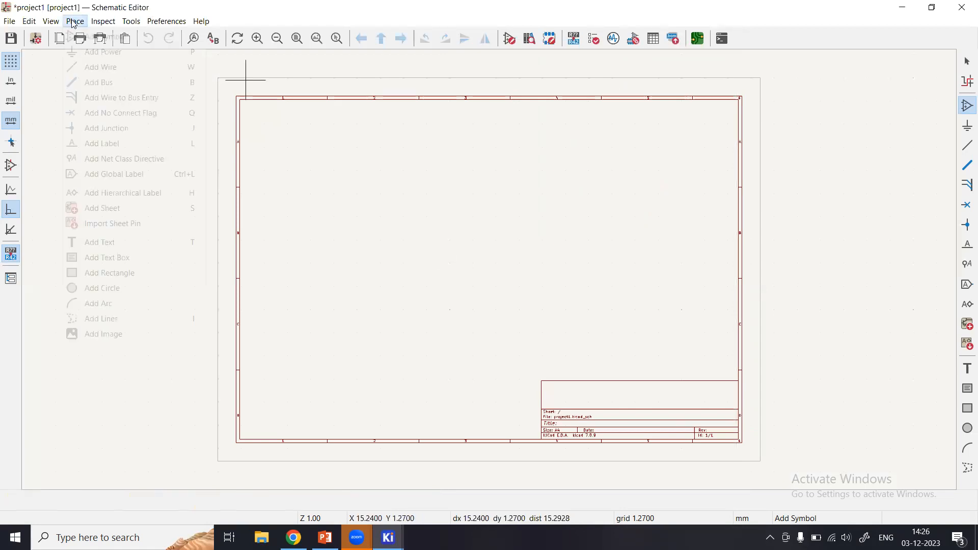
{"action": "left_click", "coordinate": [84, 38]}
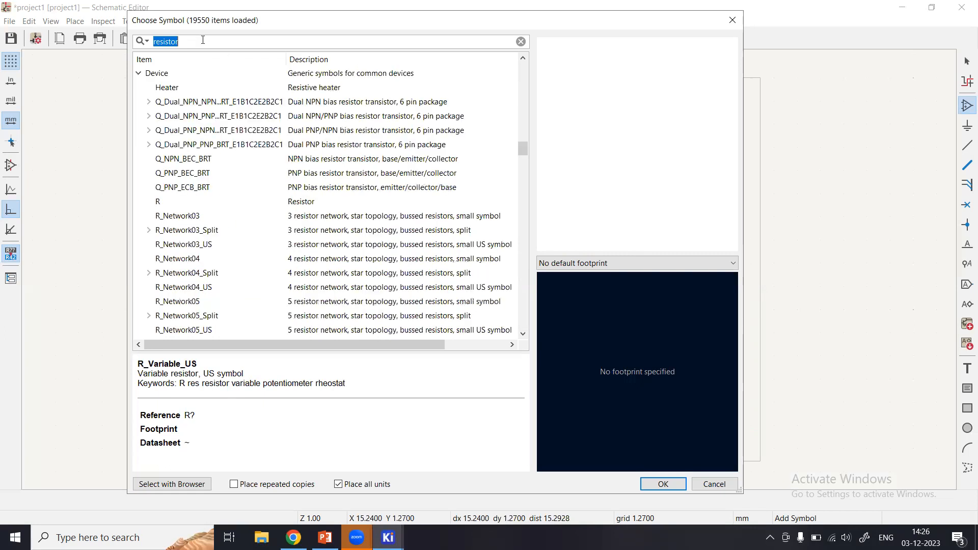
Review the resistor results again, previewing the R_Pack10_Split, R_Shunt and R_Shunt_US symbols.
{"action": "left_click", "coordinate": [202, 40]}
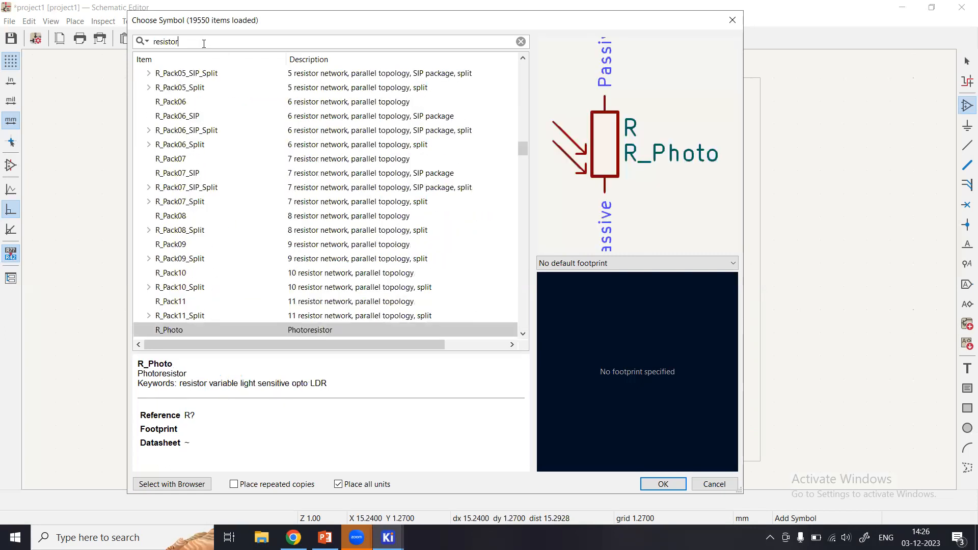
{"action": "scroll", "coordinate": [311, 196], "scroll_direction": "down", "scroll_amount": 6}
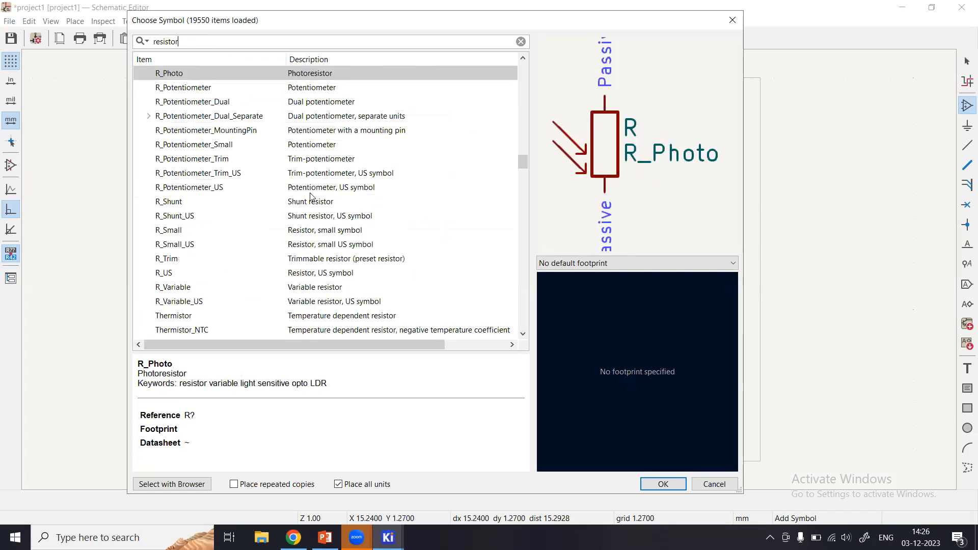
{"action": "scroll", "coordinate": [311, 197], "scroll_direction": "up", "scroll_amount": 2}
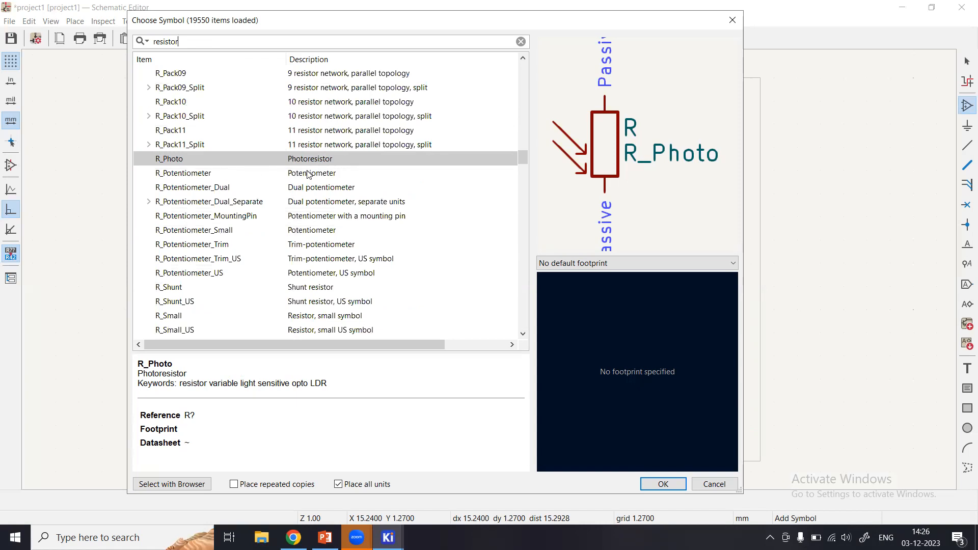
{"action": "left_click", "coordinate": [218, 148]}
{"action": "left_click", "coordinate": [226, 118]}
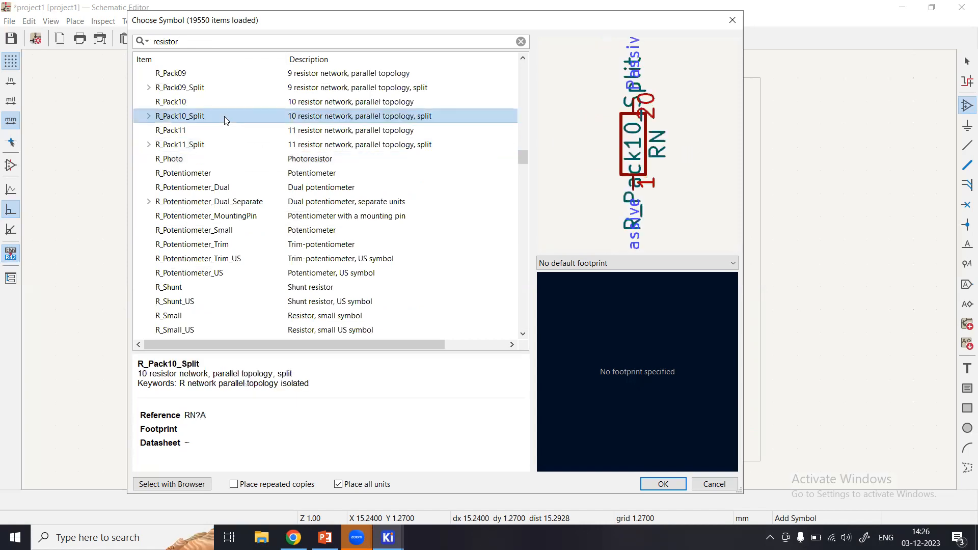
{"action": "scroll", "coordinate": [244, 211], "scroll_direction": "down", "scroll_amount": 1}
{"action": "left_click", "coordinate": [193, 245]}
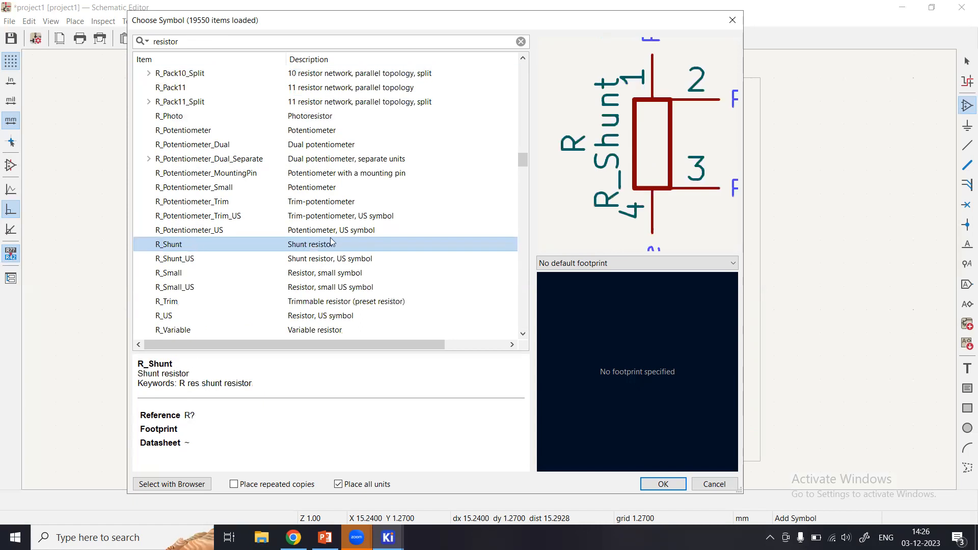
{"action": "left_click", "coordinate": [301, 259]}
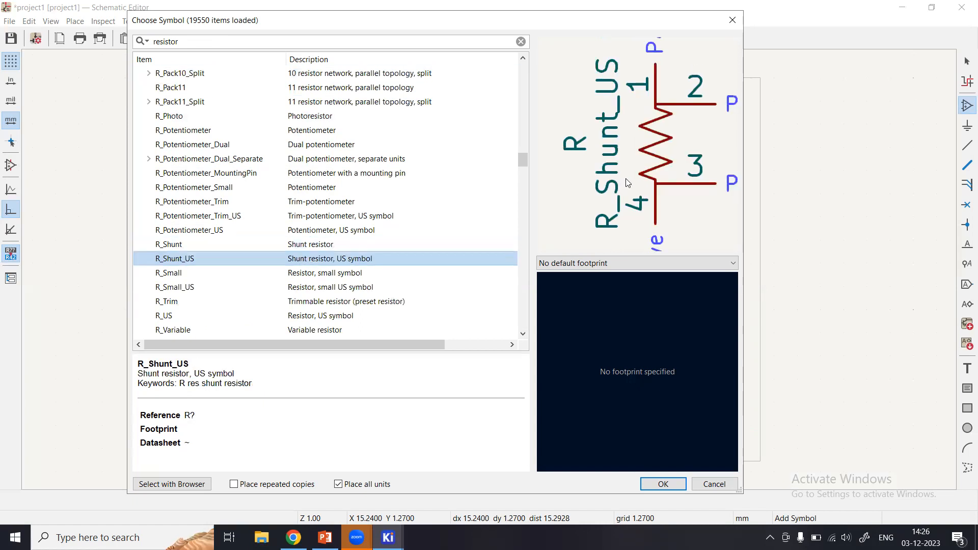
Preview the R_Small resistor, and place the R_Small_US symbol from the Device library near the centre of the sheet.
{"action": "left_click", "coordinate": [308, 274]}
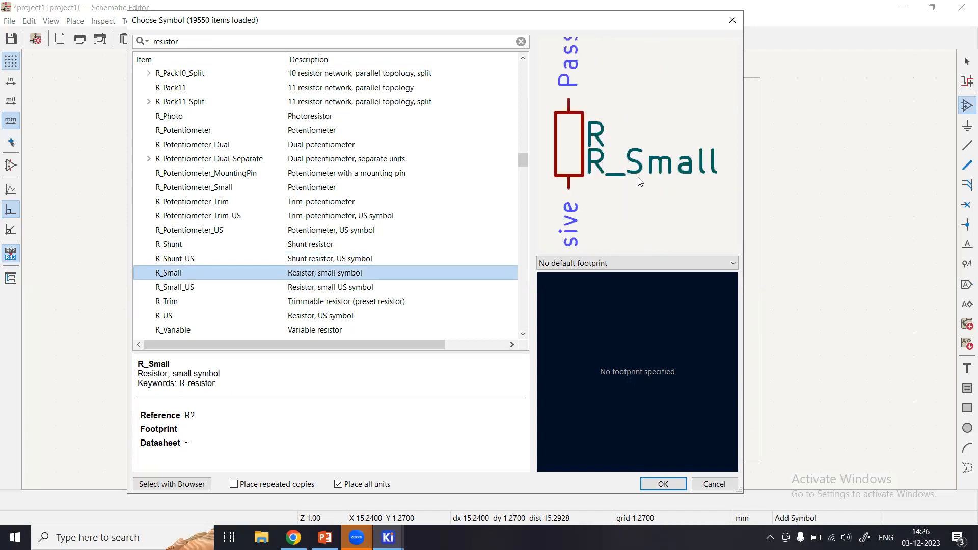
{"action": "left_click", "coordinate": [314, 288]}
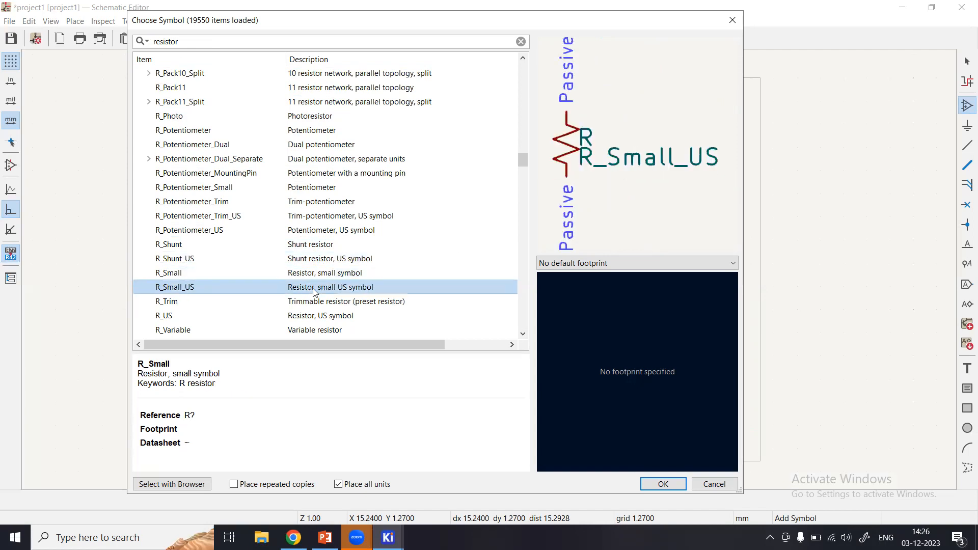
{"action": "double_click", "coordinate": [315, 289]}
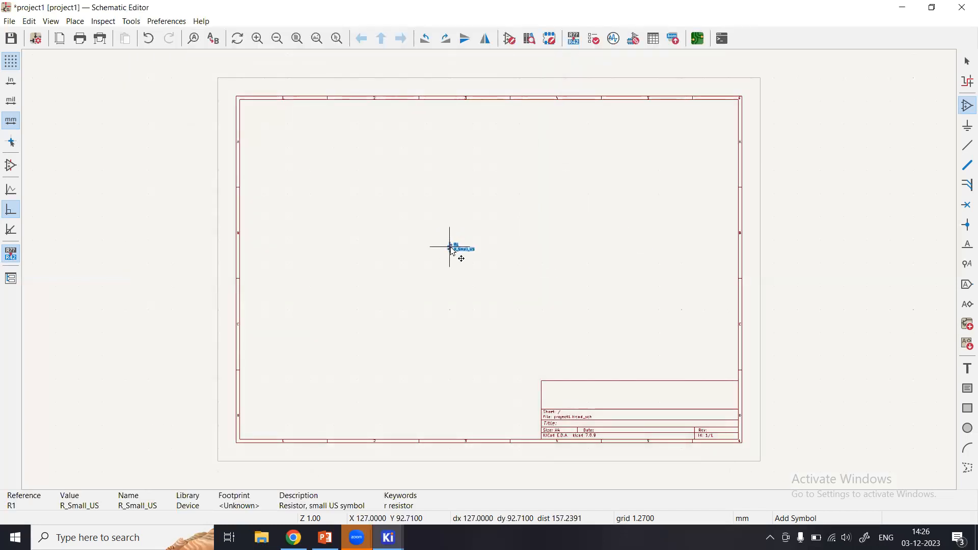
{"action": "scroll", "coordinate": [450, 247], "scroll_direction": "right", "scroll_amount": 4}
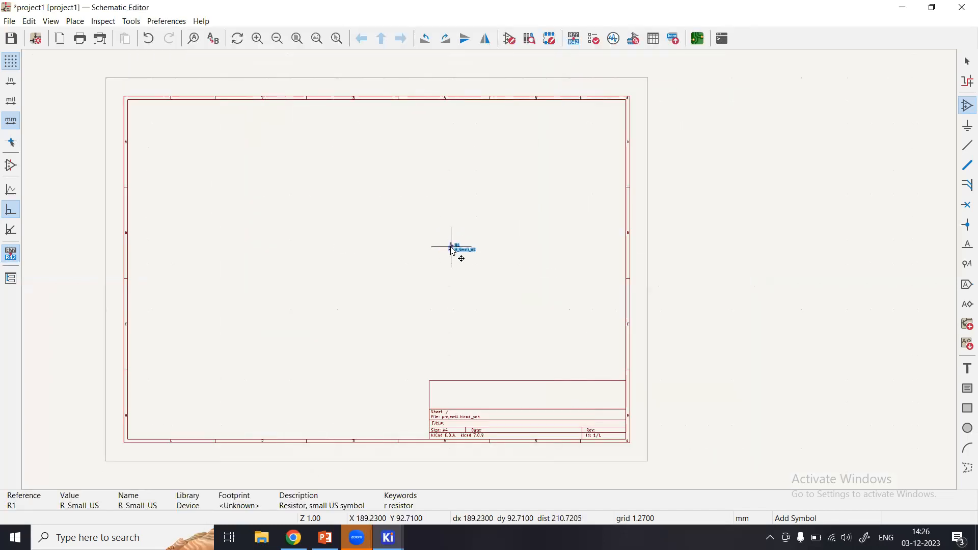
{"action": "scroll", "coordinate": [450, 247], "scroll_direction": "left", "scroll_amount": 3}
{"action": "scroll", "coordinate": [452, 251], "scroll_direction": "left", "scroll_amount": 3}
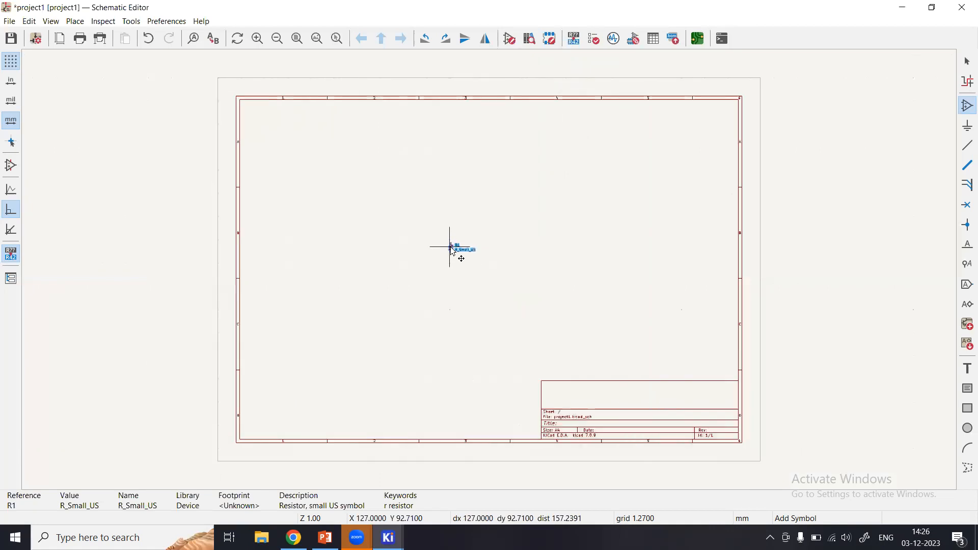
{"action": "left_click", "coordinate": [444, 242]}
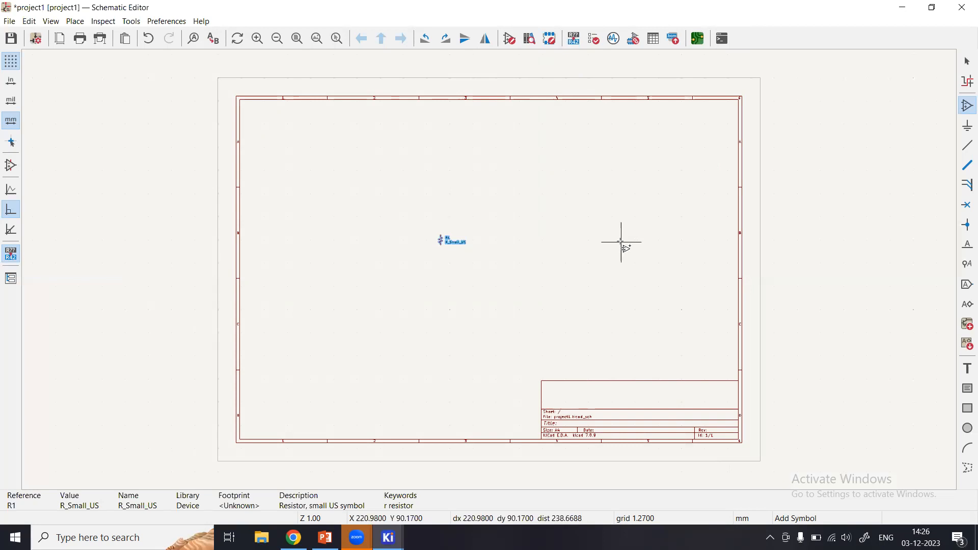
{"action": "key", "text": "Escape"}
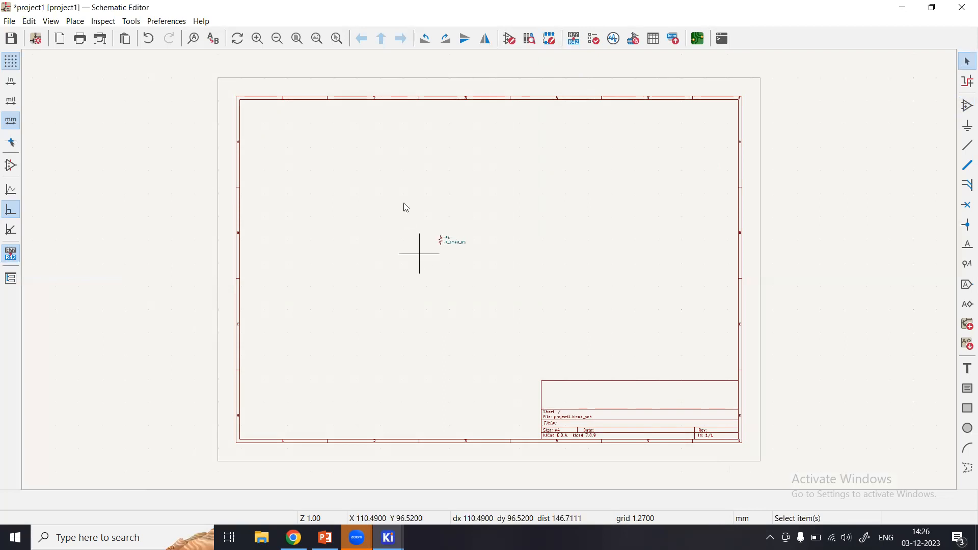
Inspect the placed resistor R1 close up and review the editing commands available for it.
{"action": "left_click_drag", "start_coordinate": [396, 198], "coordinate": [496, 278]}
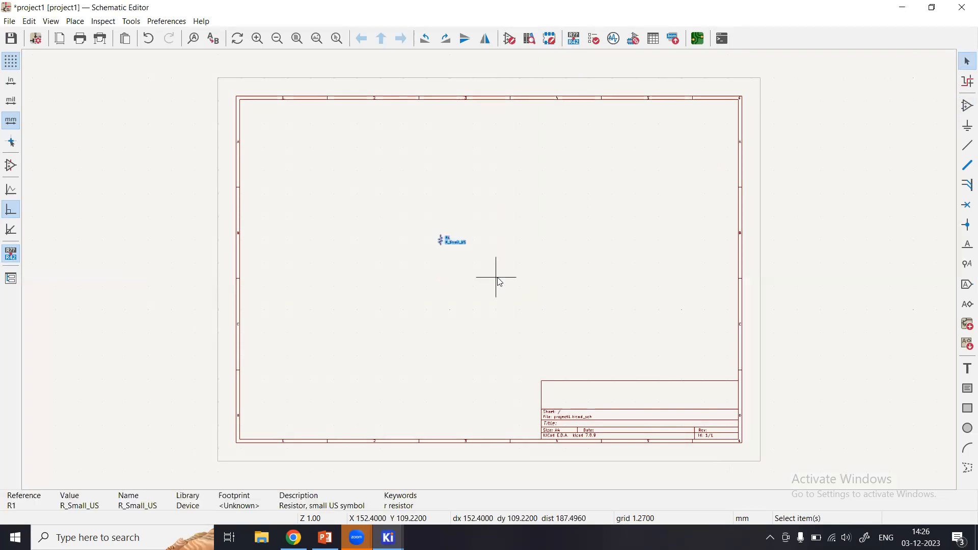
{"action": "left_click", "coordinate": [257, 40]}
{"action": "left_click", "coordinate": [257, 39]}
{"action": "left_click", "coordinate": [256, 39]}
{"action": "left_click", "coordinate": [430, 239]}
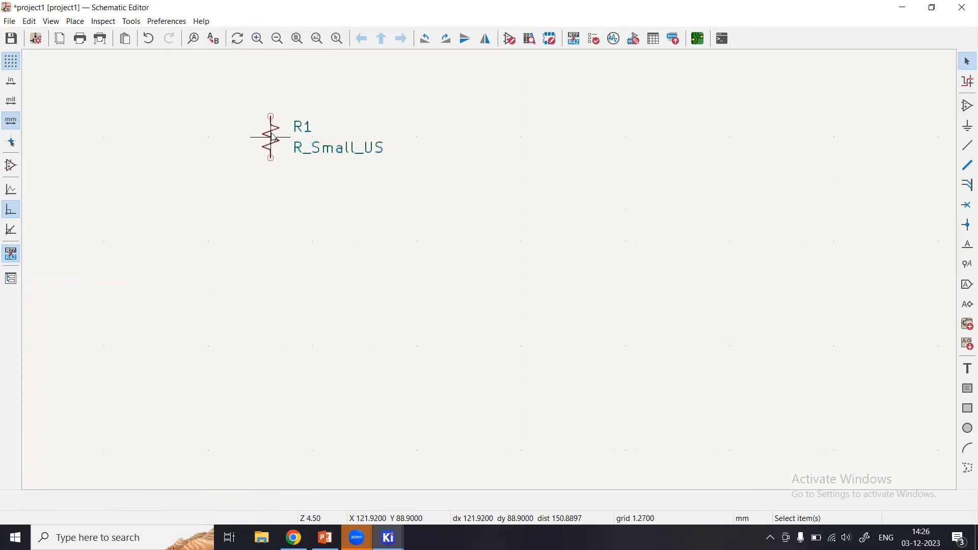
{"action": "right_click", "coordinate": [273, 139]}
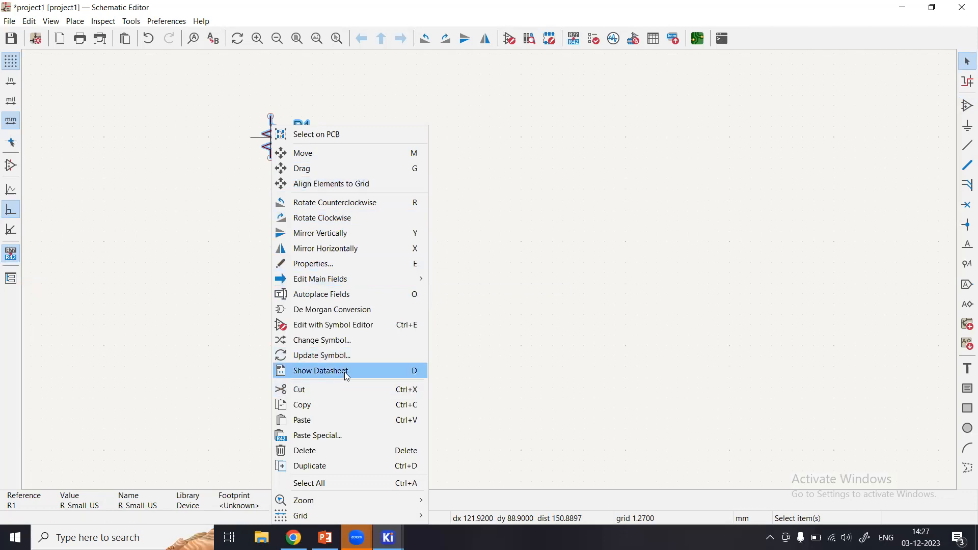
{"action": "left_click", "coordinate": [539, 249]}
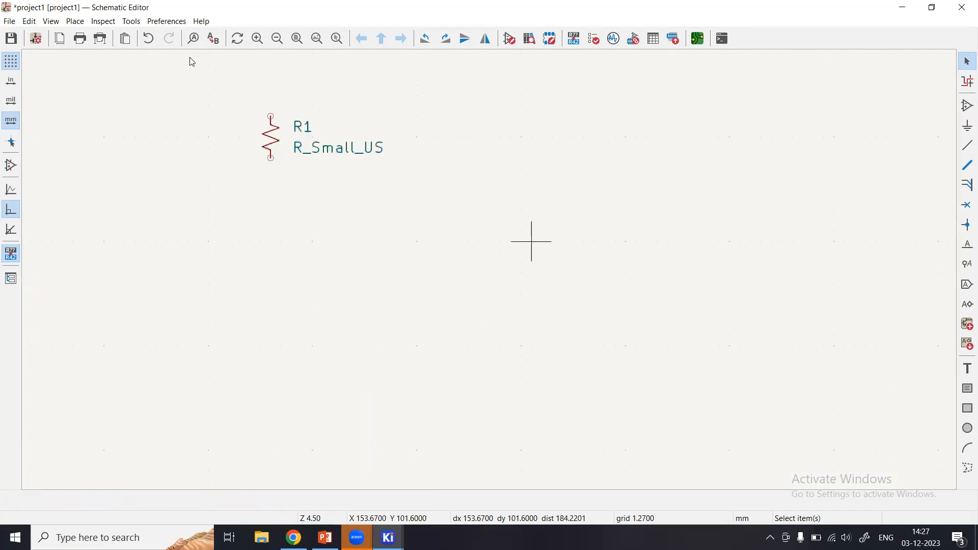
Start adding another symbol and search the symbol libraries for "capacitor".
{"action": "left_click", "coordinate": [103, 21]}
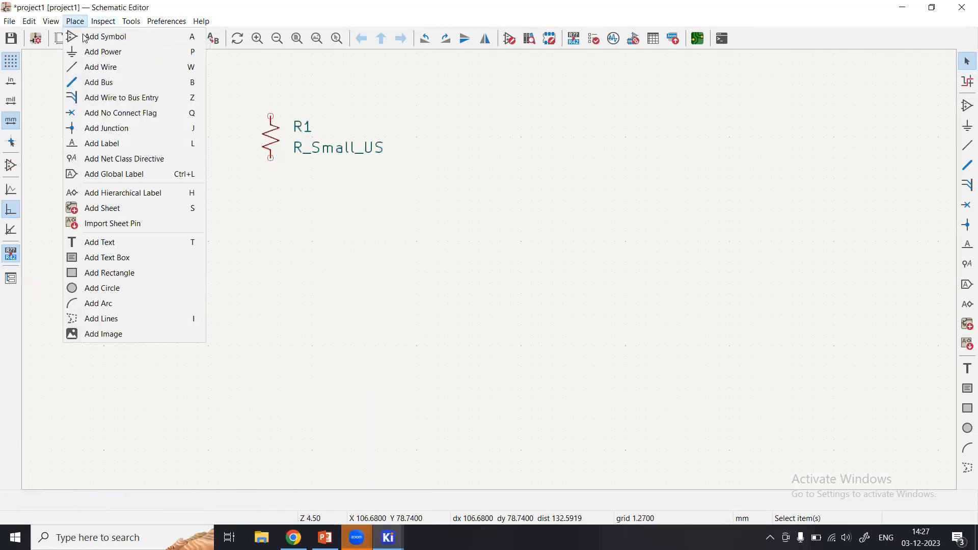
{"action": "left_click", "coordinate": [96, 36]}
{"action": "left_click", "coordinate": [343, 264]}
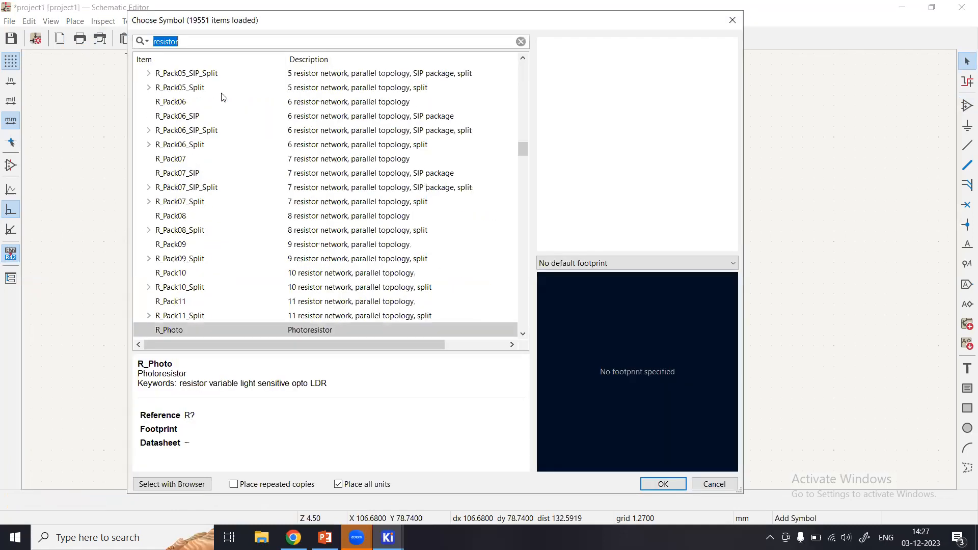
{"action": "type", "text": "cap"}
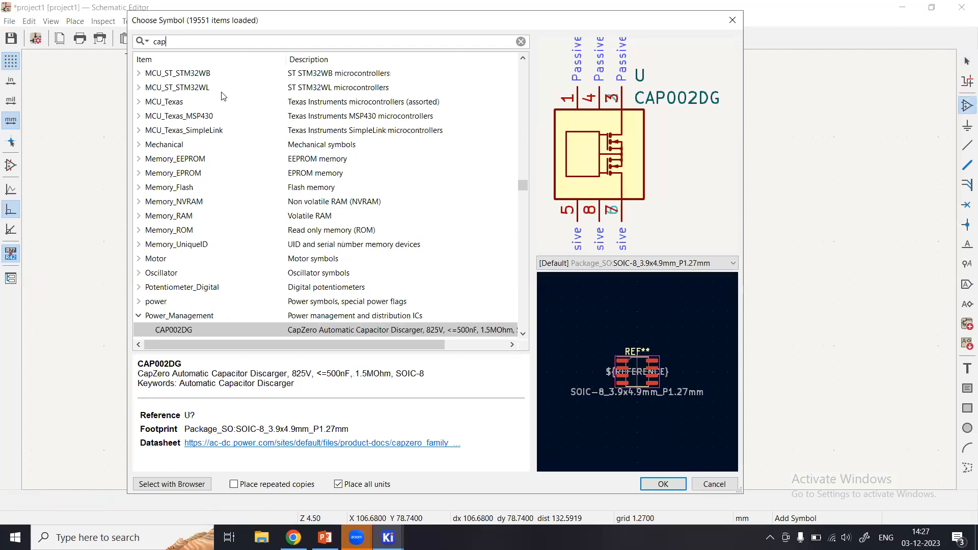
{"action": "type", "text": "acitor"}
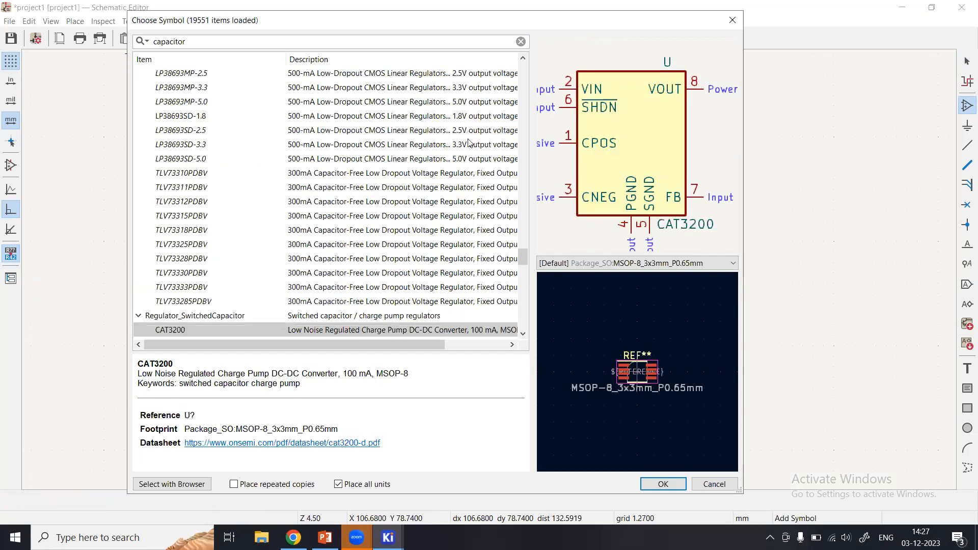
Look through the capacitor search results from the switched-capacitor regulators past the Transformer library and back to Power_Management.
{"action": "scroll", "coordinate": [397, 206], "scroll_direction": "down", "scroll_amount": 1}
{"action": "scroll", "coordinate": [397, 206], "scroll_direction": "down", "scroll_amount": 5}
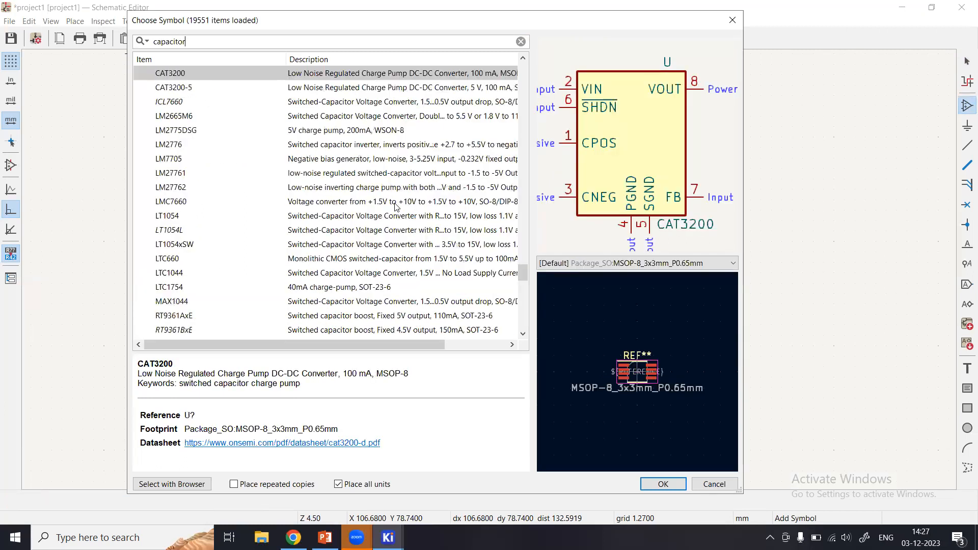
{"action": "scroll", "coordinate": [398, 206], "scroll_direction": "up", "scroll_amount": 2}
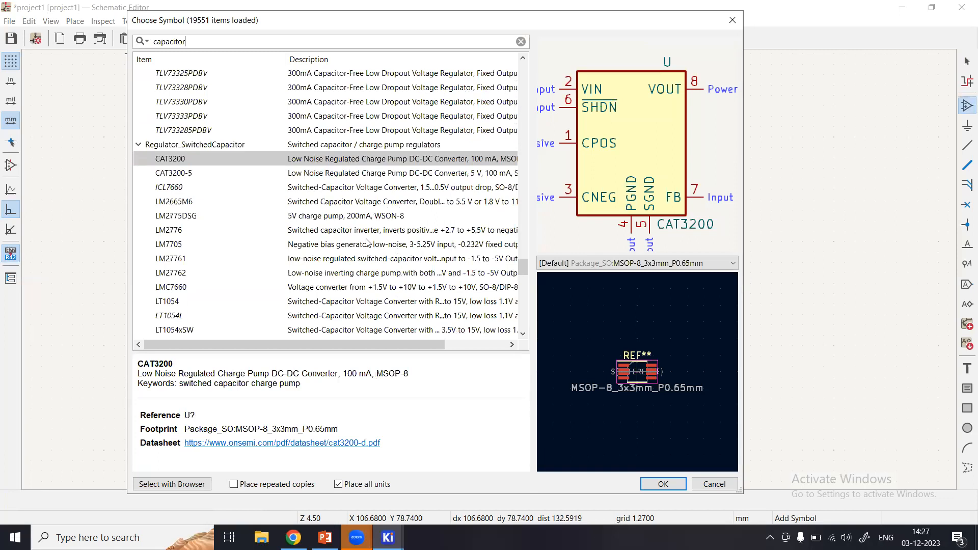
{"action": "scroll", "coordinate": [365, 241], "scroll_direction": "down", "scroll_amount": 5}
{"action": "scroll", "coordinate": [365, 241], "scroll_direction": "down", "scroll_amount": 1}
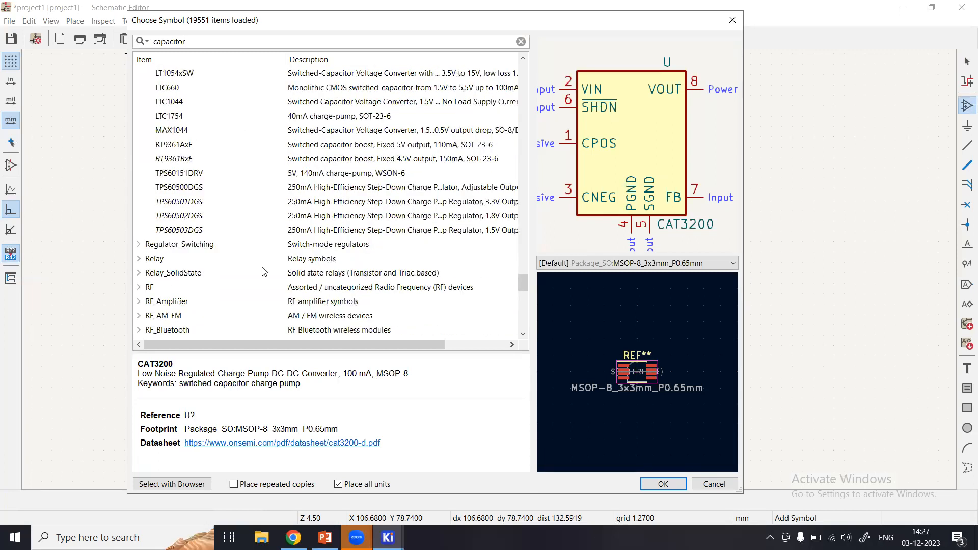
{"action": "scroll", "coordinate": [302, 262], "scroll_direction": "down", "scroll_amount": 6}
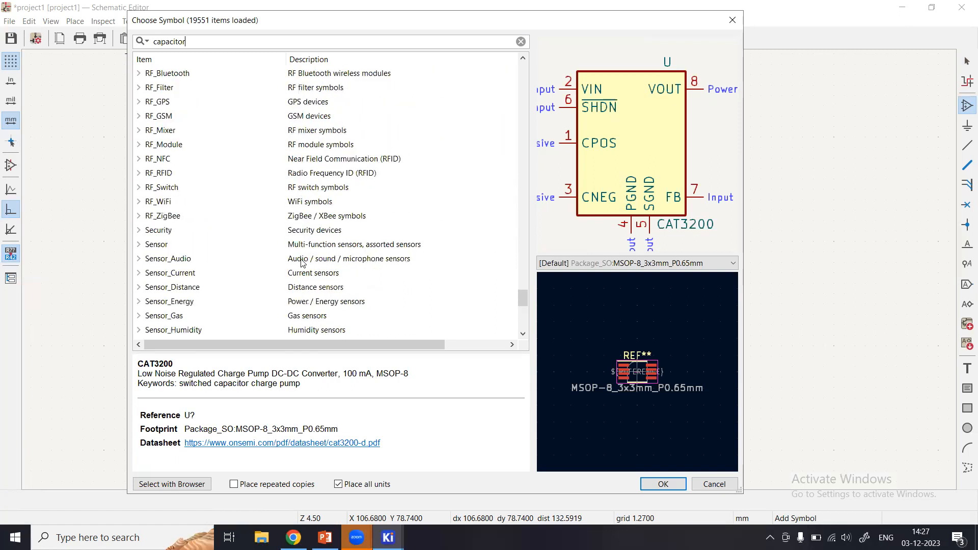
{"action": "scroll", "coordinate": [302, 262], "scroll_direction": "down", "scroll_amount": 6}
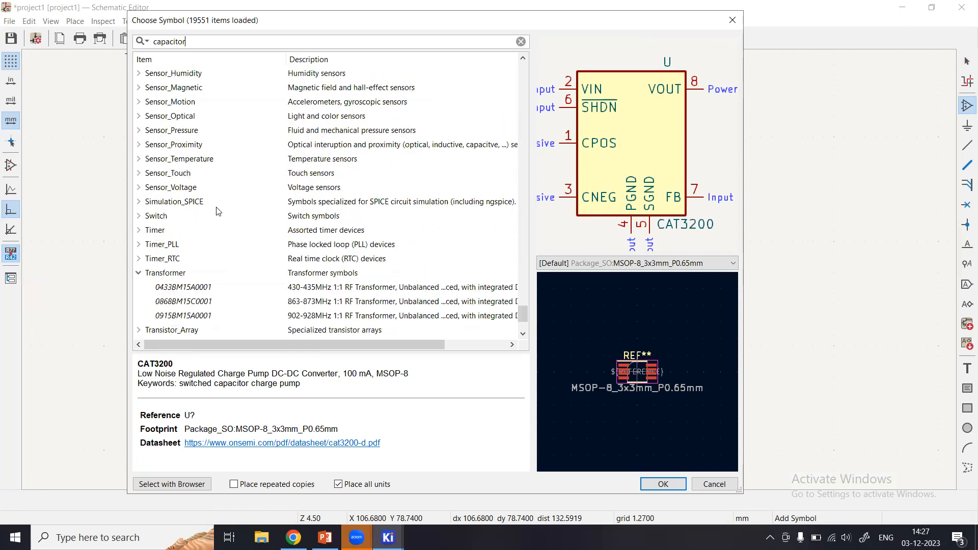
{"action": "scroll", "coordinate": [219, 211], "scroll_direction": "down", "scroll_amount": 3}
{"action": "scroll", "coordinate": [255, 224], "scroll_direction": "up", "scroll_amount": 12}
{"action": "scroll", "coordinate": [268, 231], "scroll_direction": "up", "scroll_amount": 10}
{"action": "scroll", "coordinate": [268, 232], "scroll_direction": "up", "scroll_amount": 10}
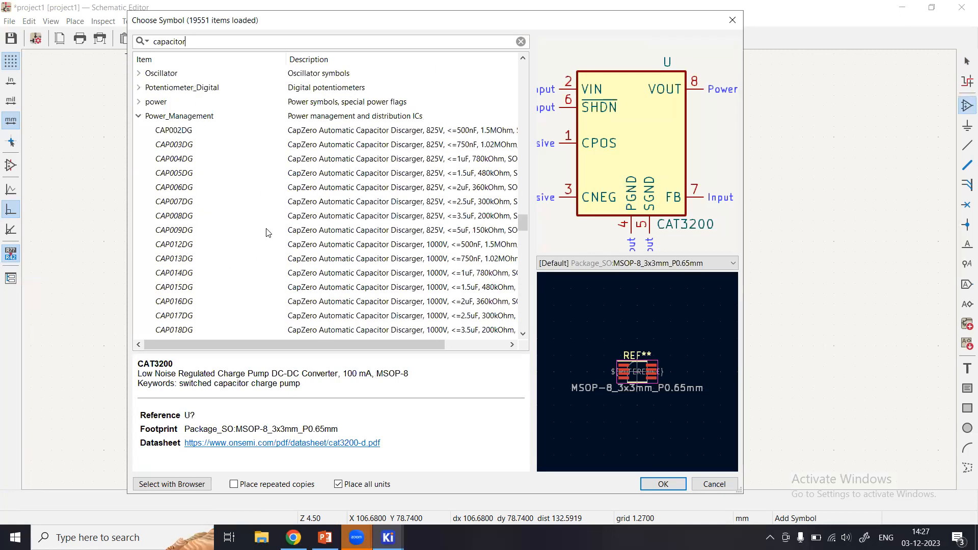
Preview the CAP002DG and CAP007DG capacitor discharger symbols and check the remaining Power_Management entries.
{"action": "left_click", "coordinate": [186, 132]}
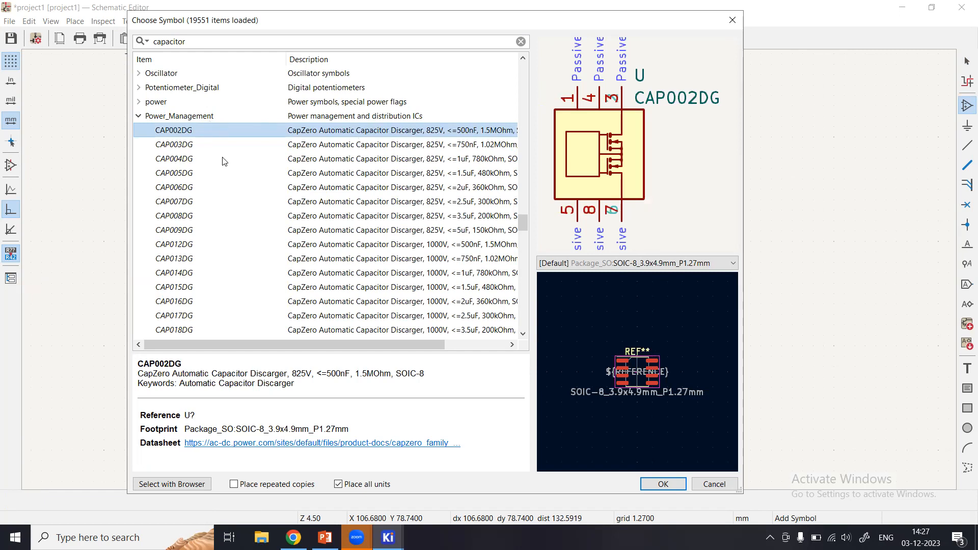
{"action": "scroll", "coordinate": [203, 169], "scroll_direction": "down", "scroll_amount": 1}
{"action": "left_click", "coordinate": [190, 161]}
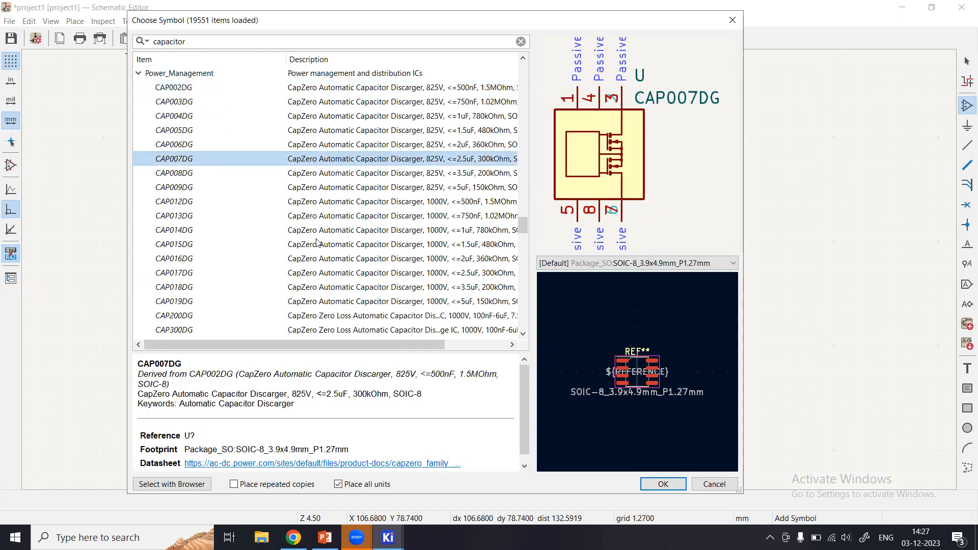
{"action": "scroll", "coordinate": [317, 242], "scroll_direction": "down", "scroll_amount": 4}
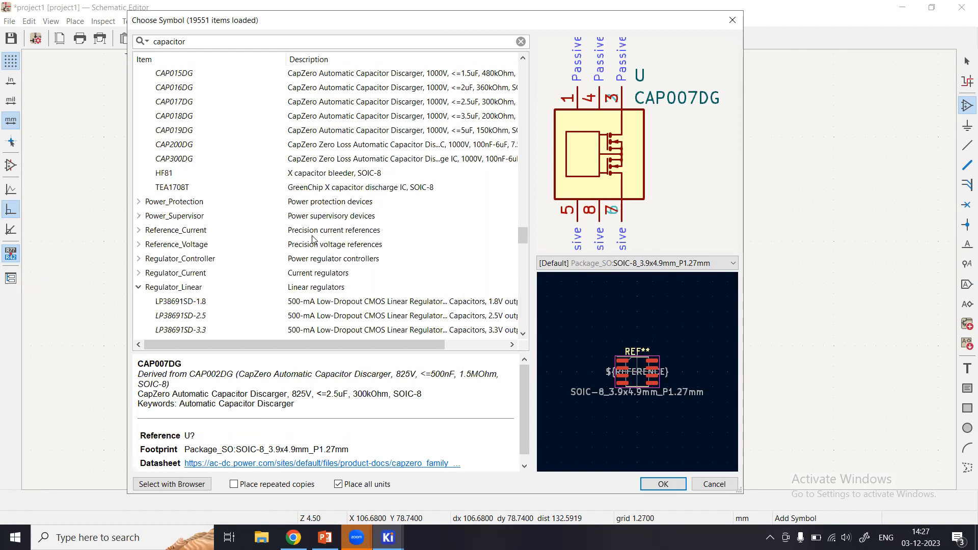
Compare the C, C_Feedthrough, C_Polarized, C_Small, C_Trim and C_Variable symbol previews in the Device library.
{"action": "scroll", "coordinate": [314, 239], "scroll_direction": "up", "scroll_amount": 20}
{"action": "scroll", "coordinate": [314, 235], "scroll_direction": "up", "scroll_amount": 20}
{"action": "scroll", "coordinate": [315, 235], "scroll_direction": "down", "scroll_amount": 8}
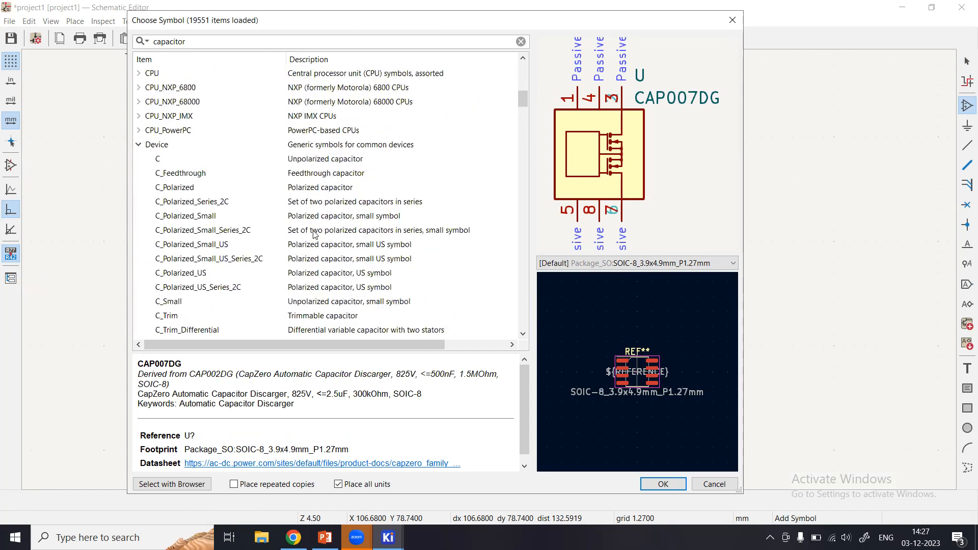
{"action": "left_click", "coordinate": [160, 162]}
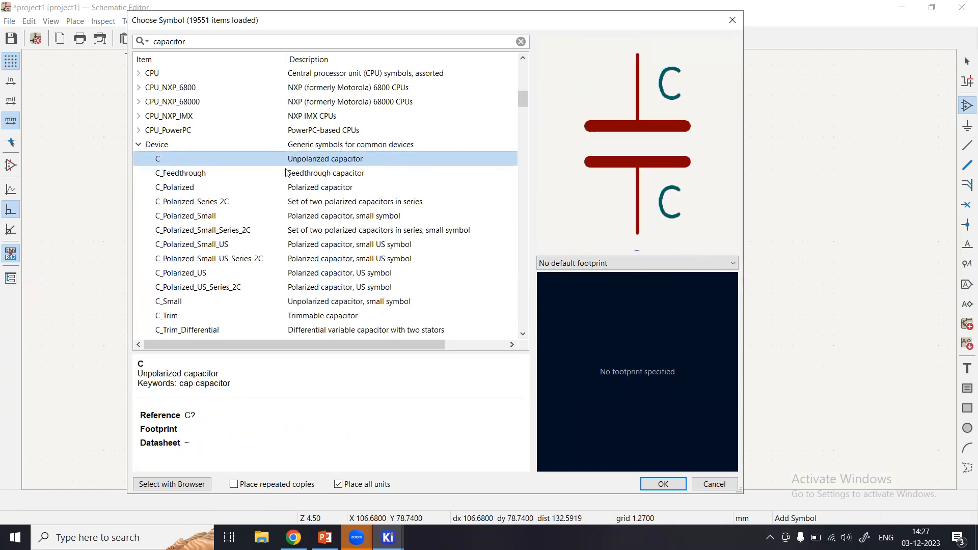
{"action": "left_click", "coordinate": [322, 175]}
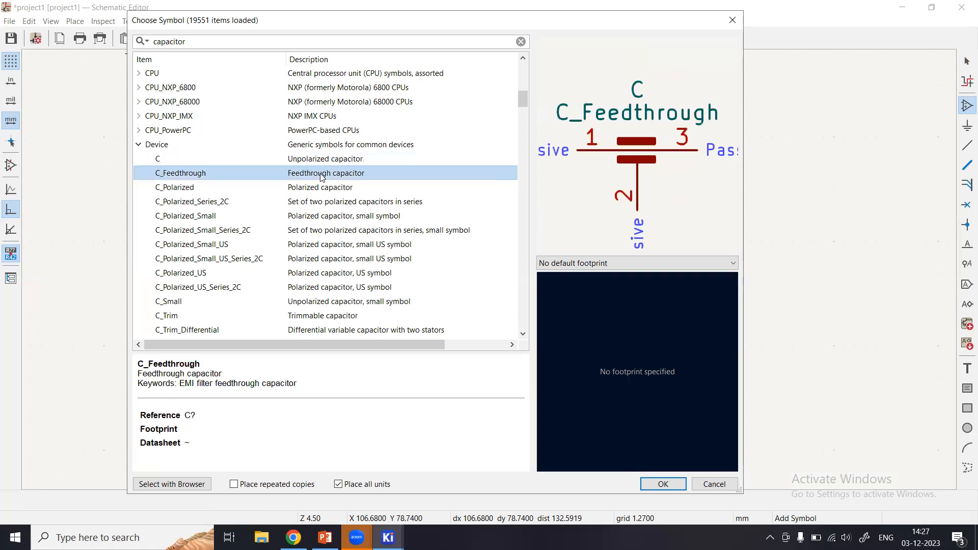
{"action": "left_click", "coordinate": [317, 190]}
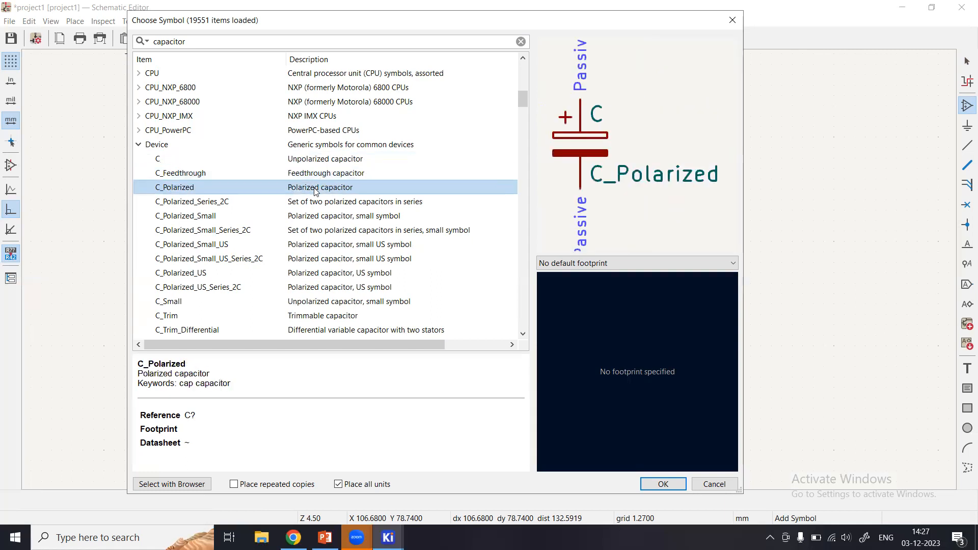
{"action": "left_click", "coordinate": [329, 156]}
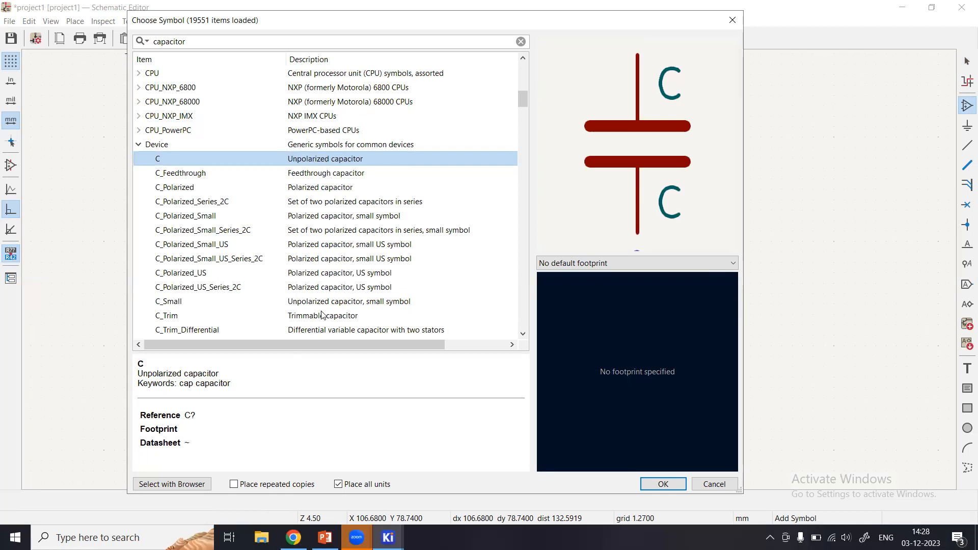
{"action": "scroll", "coordinate": [334, 305], "scroll_direction": "down", "scroll_amount": 1}
{"action": "left_click", "coordinate": [288, 260]}
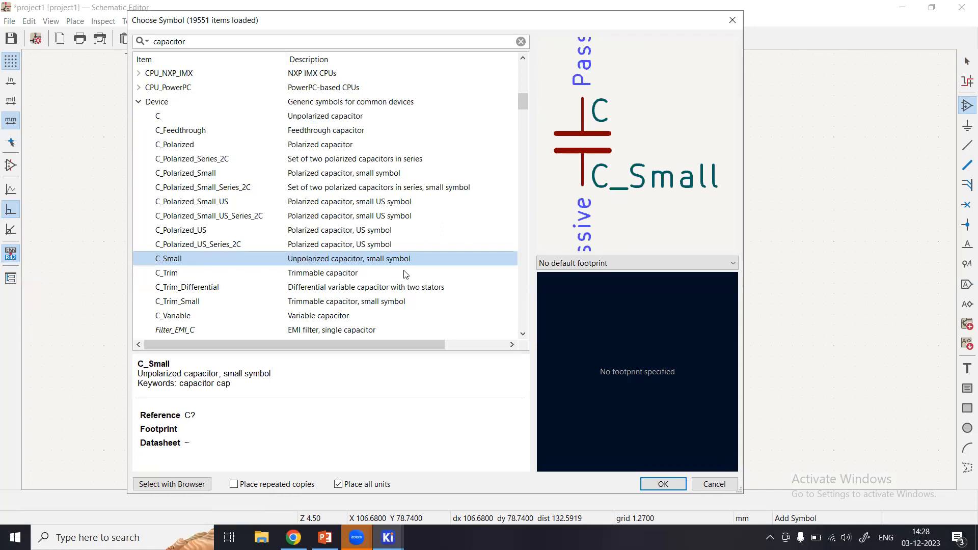
{"action": "left_click", "coordinate": [305, 274]}
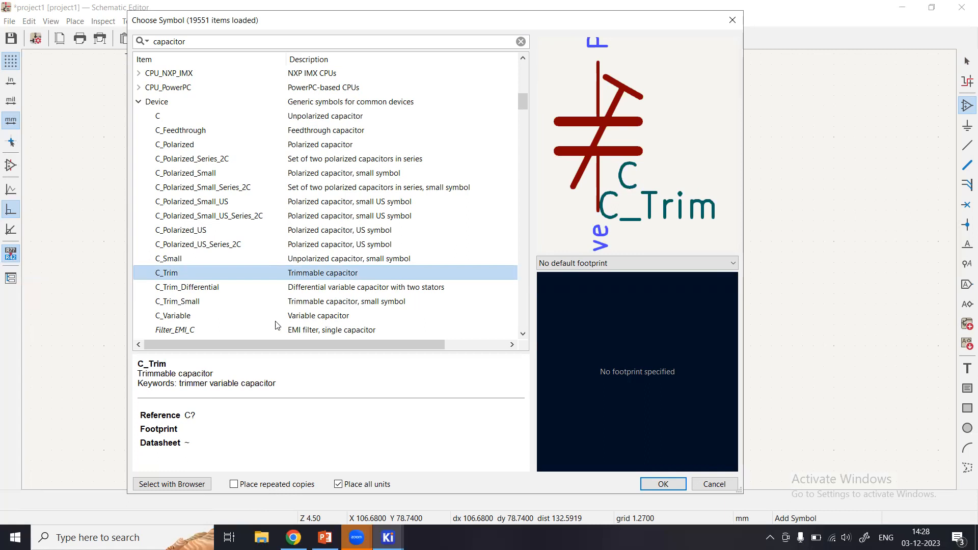
{"action": "left_click", "coordinate": [301, 317]}
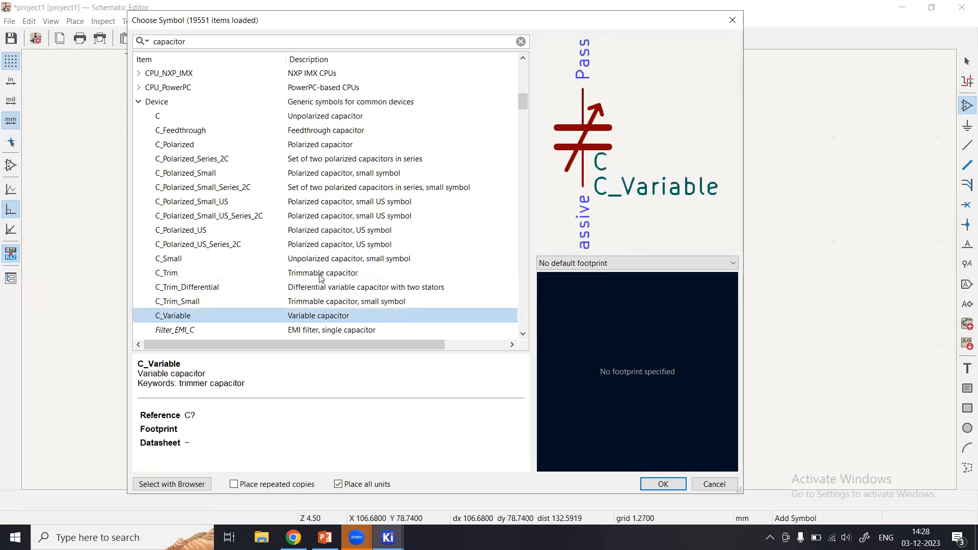
Place the unpolarized capacitor symbol C to the right of resistor R1, at about X 142, Y 89 mm.
{"action": "left_click", "coordinate": [324, 117]}
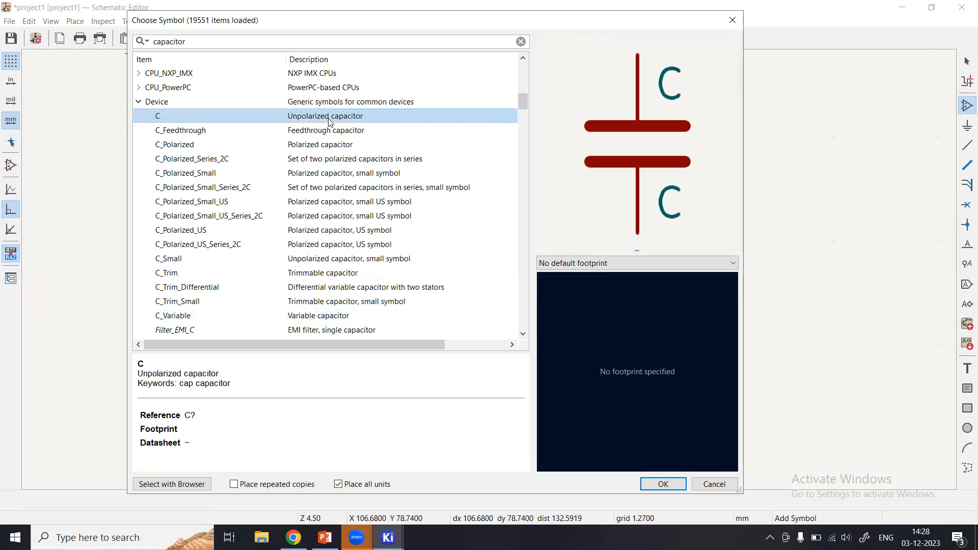
{"action": "double_click", "coordinate": [330, 120]}
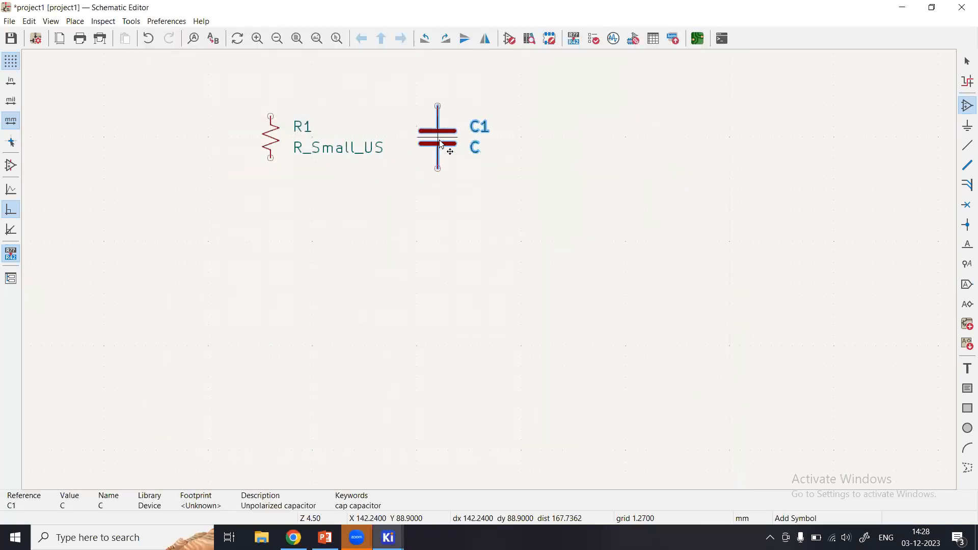
{"action": "left_click", "coordinate": [440, 144]}
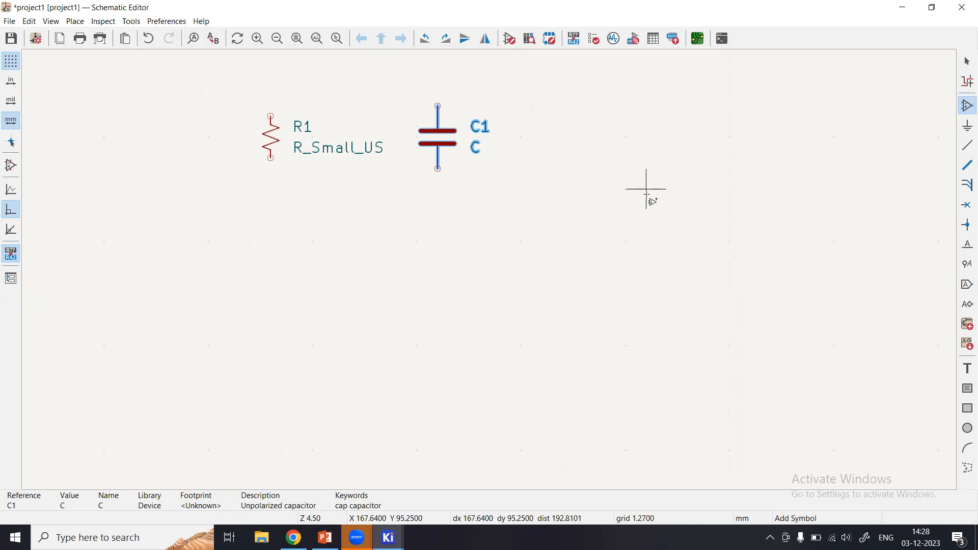
Open the power symbol chooser and show the contents of the Simulation_SPICE and power libraries.
{"action": "key", "text": "Escape"}
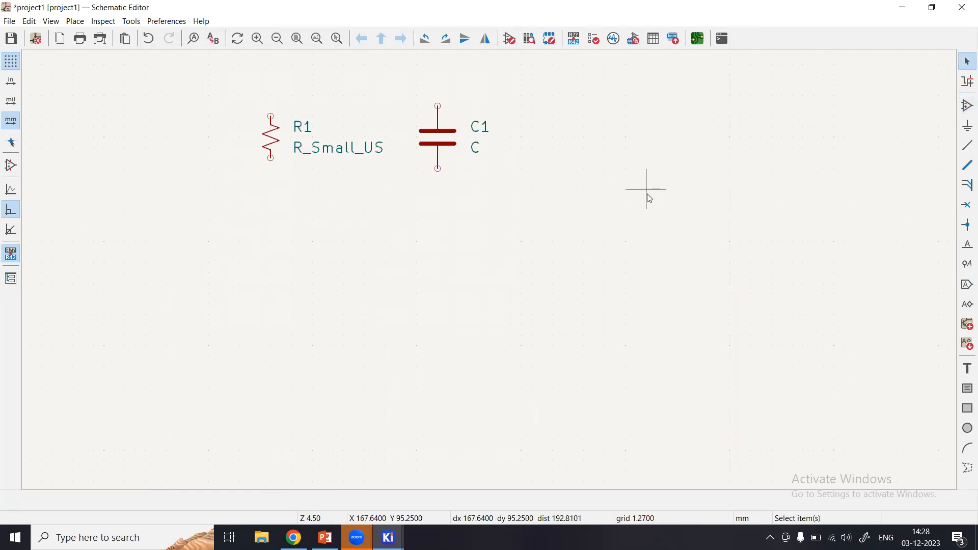
{"action": "left_click", "coordinate": [964, 127]}
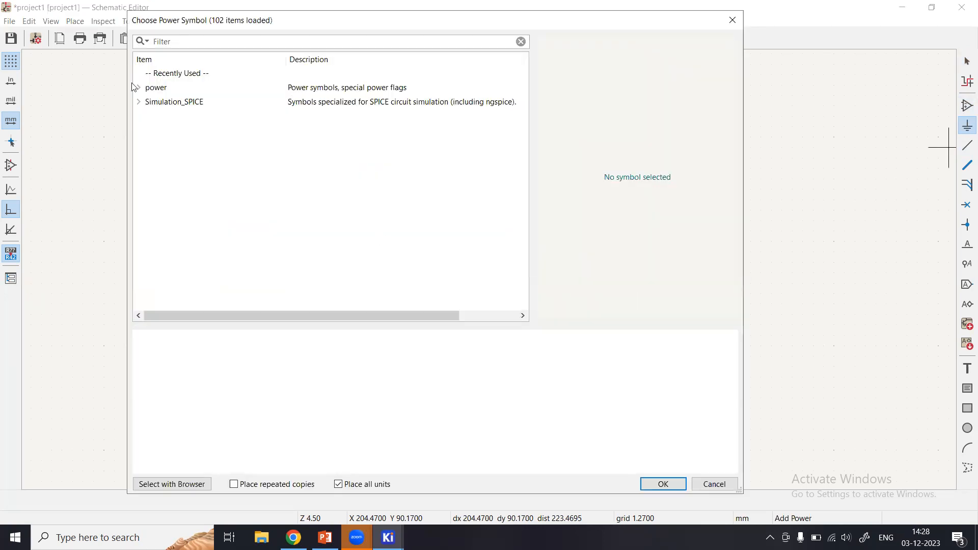
{"action": "left_click", "coordinate": [159, 93]}
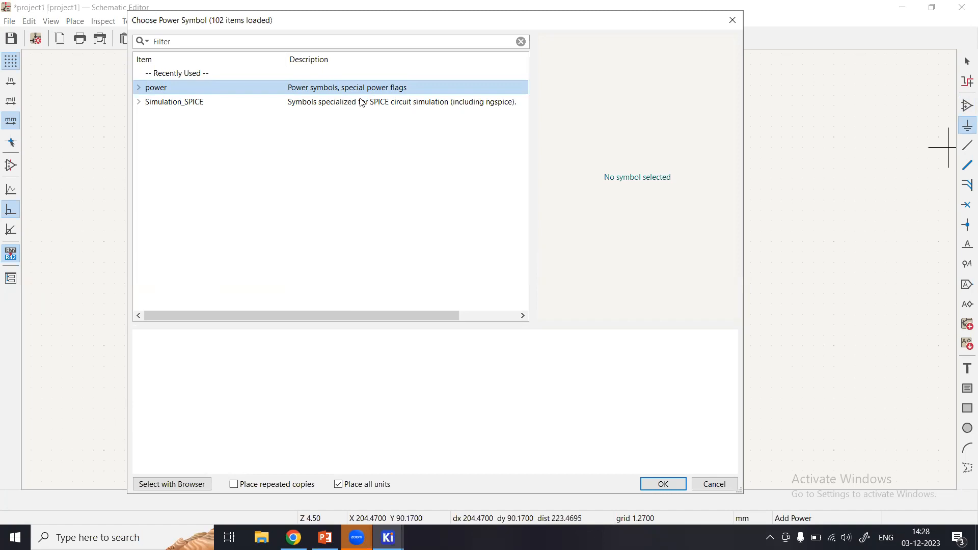
{"action": "left_click", "coordinate": [336, 105]}
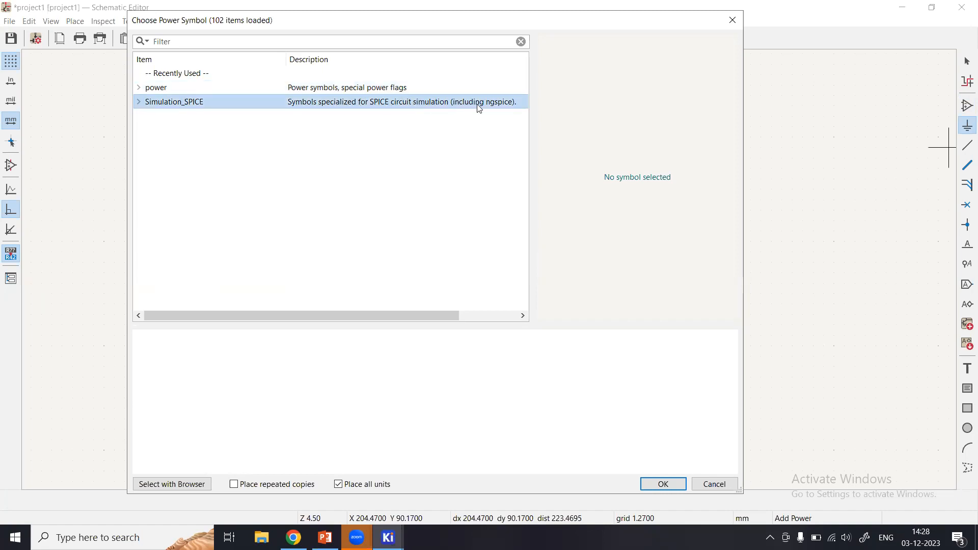
{"action": "left_click_drag", "start_coordinate": [457, 315], "coordinate": [341, 311]}
{"action": "left_click", "coordinate": [138, 103]}
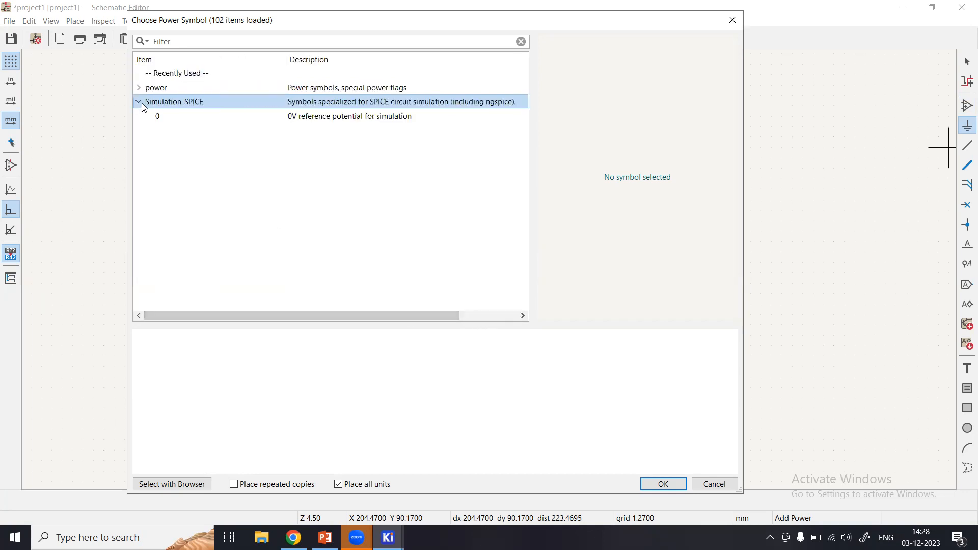
{"action": "left_click", "coordinate": [138, 88]}
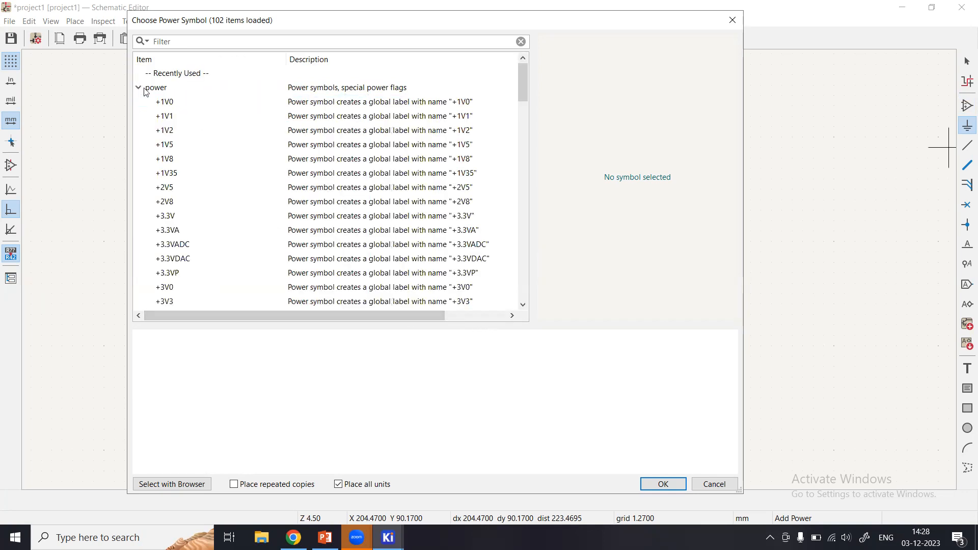
Preview the +1V0, +1V1 and +1V2 symbols in the power library.
{"action": "left_click", "coordinate": [315, 107]}
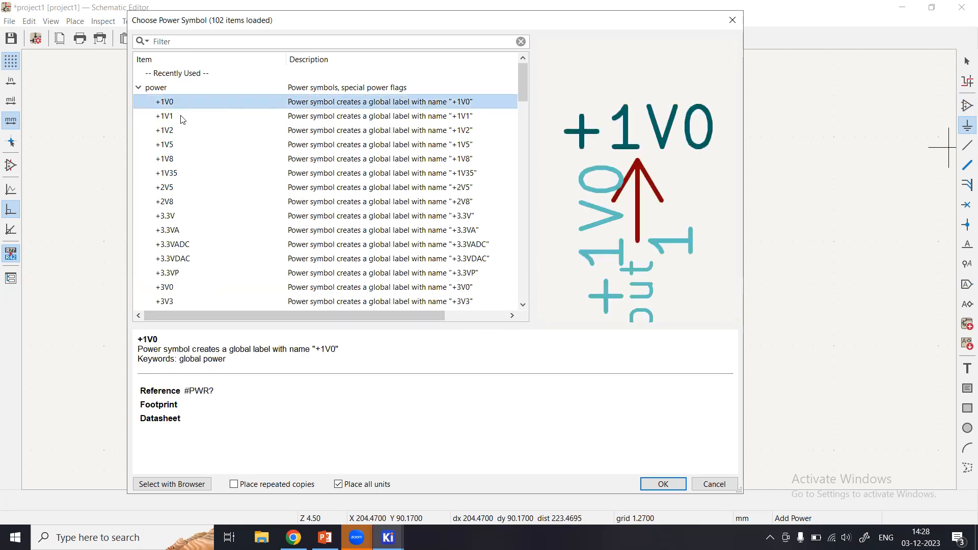
{"action": "left_click", "coordinate": [420, 117]}
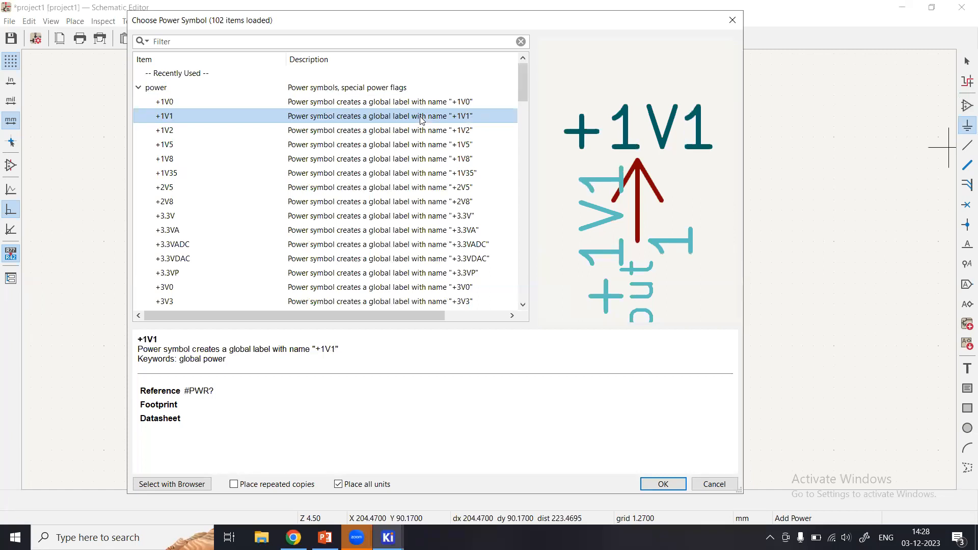
{"action": "left_click", "coordinate": [444, 134]}
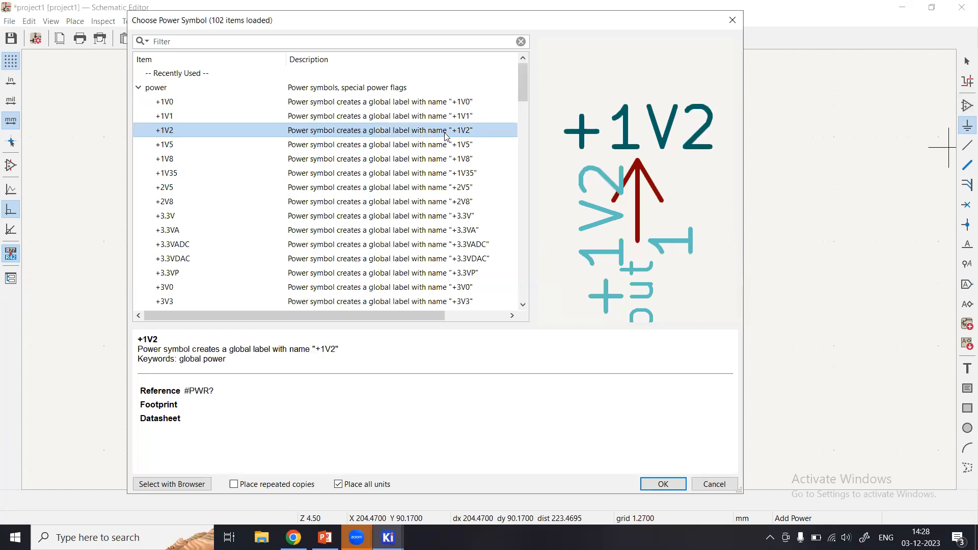
Place the +5VD power symbol above and to the left of resistor R1, at about X 109, Y 85 mm.
{"action": "scroll", "coordinate": [379, 197], "scroll_direction": "down", "scroll_amount": 7}
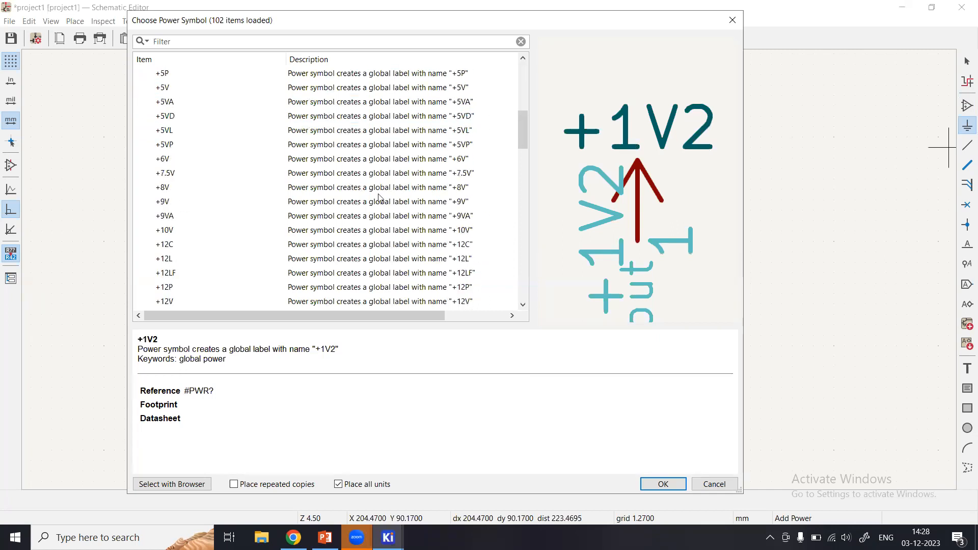
{"action": "left_click", "coordinate": [305, 118]}
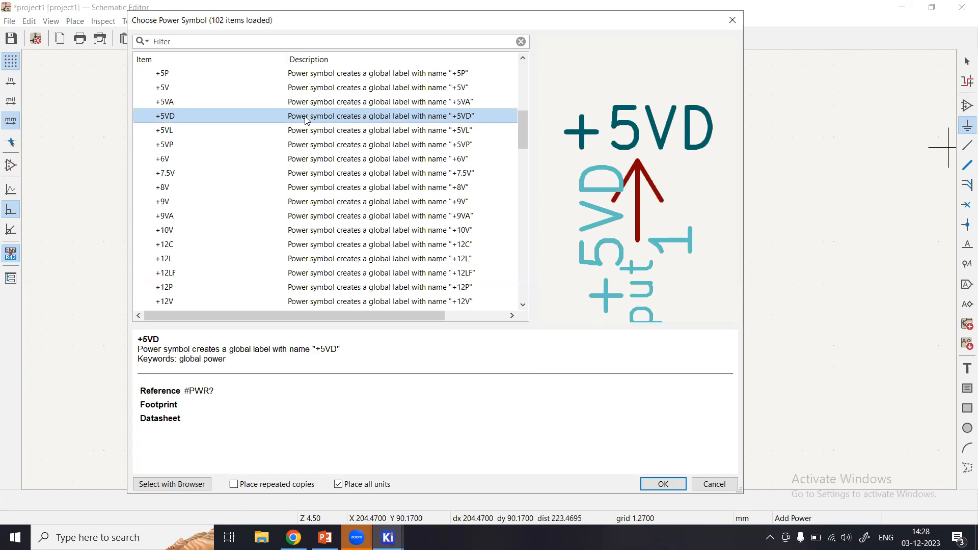
{"action": "double_click", "coordinate": [305, 119]}
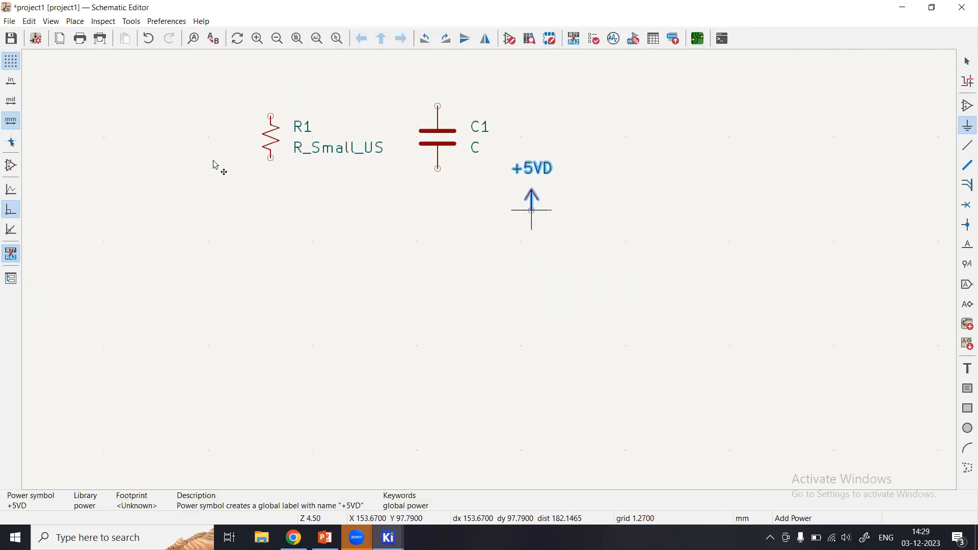
{"action": "left_click", "coordinate": [168, 114]}
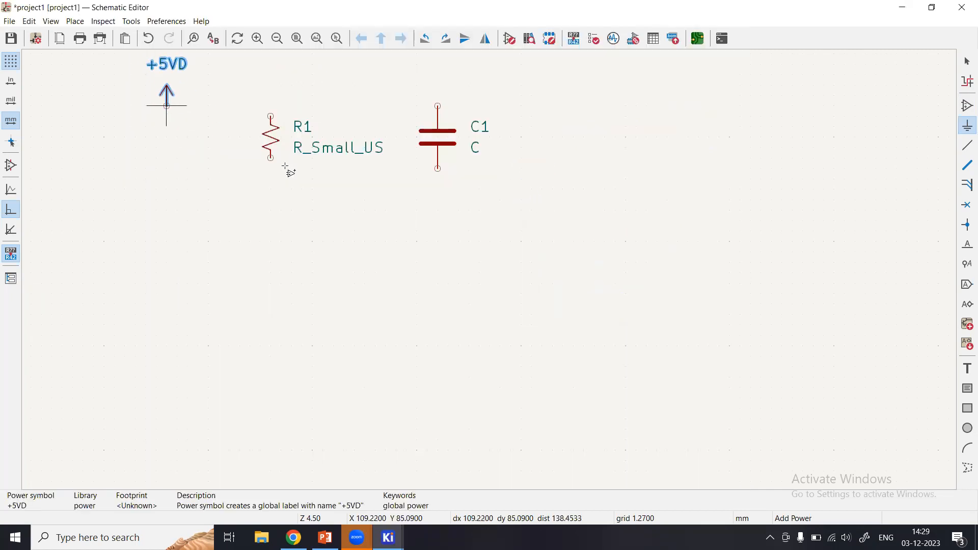
{"action": "key", "text": "Escape"}
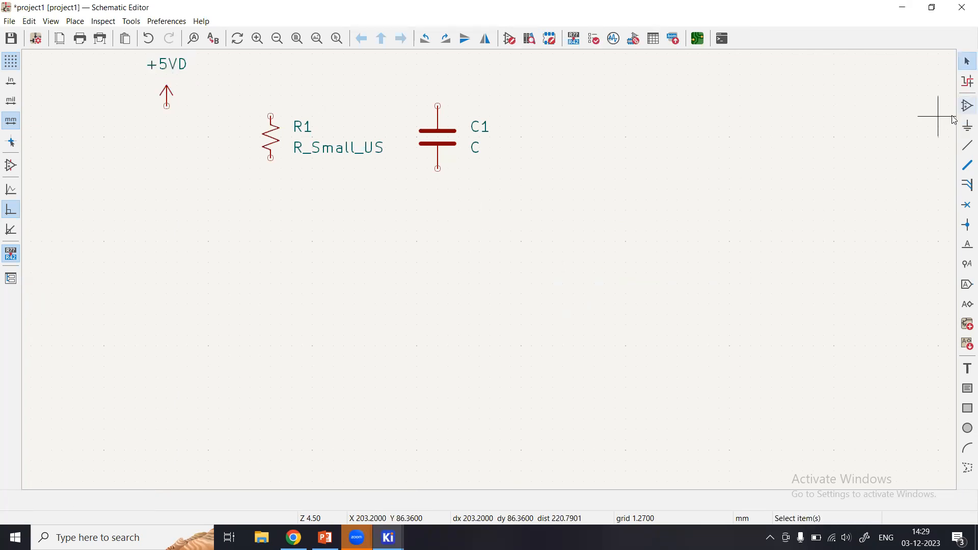
Look through the power library from the positive supplies to the VSS entries and preview the GND ground symbol.
{"action": "left_click", "coordinate": [967, 126]}
{"action": "left_click", "coordinate": [408, 208]}
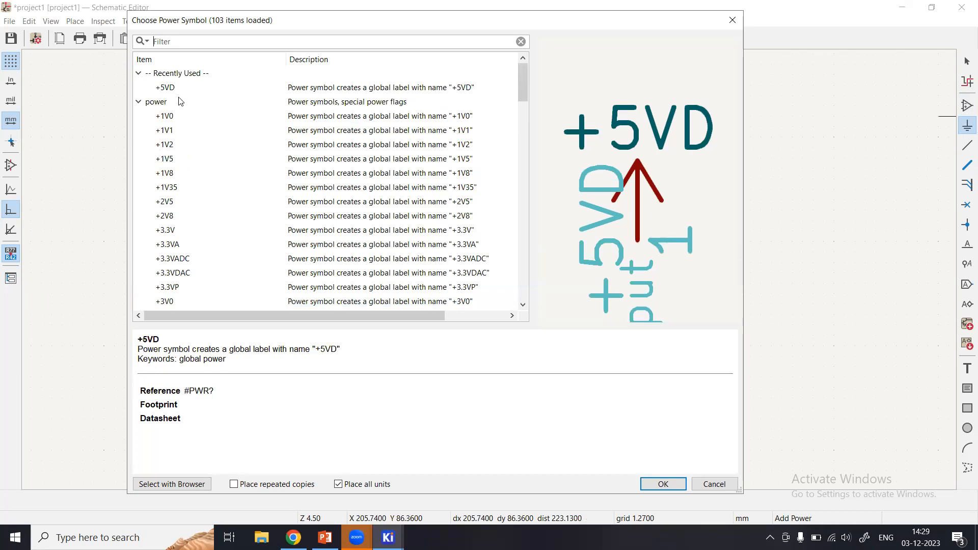
{"action": "scroll", "coordinate": [261, 207], "scroll_direction": "down", "scroll_amount": 10}
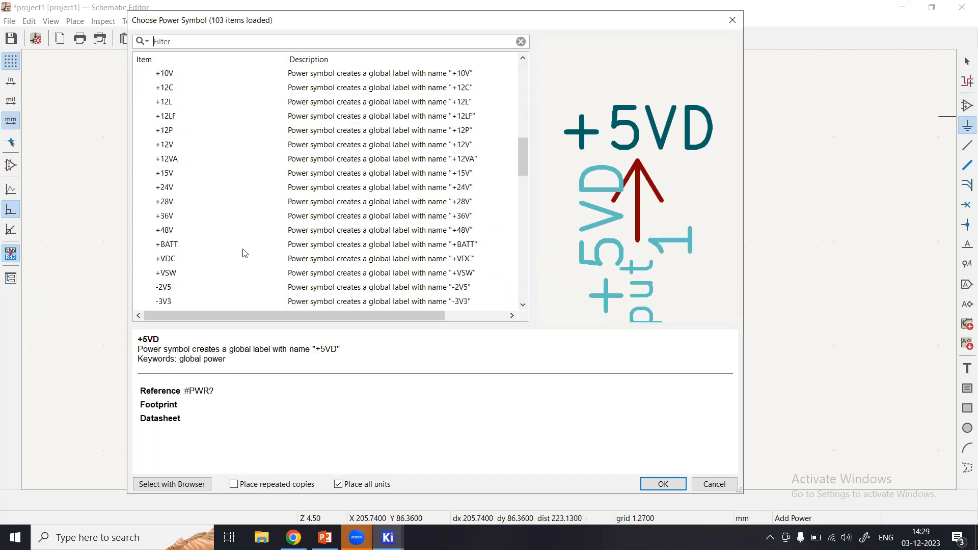
{"action": "scroll", "coordinate": [244, 253], "scroll_direction": "down", "scroll_amount": 6}
{"action": "scroll", "coordinate": [250, 270], "scroll_direction": "down", "scroll_amount": 2}
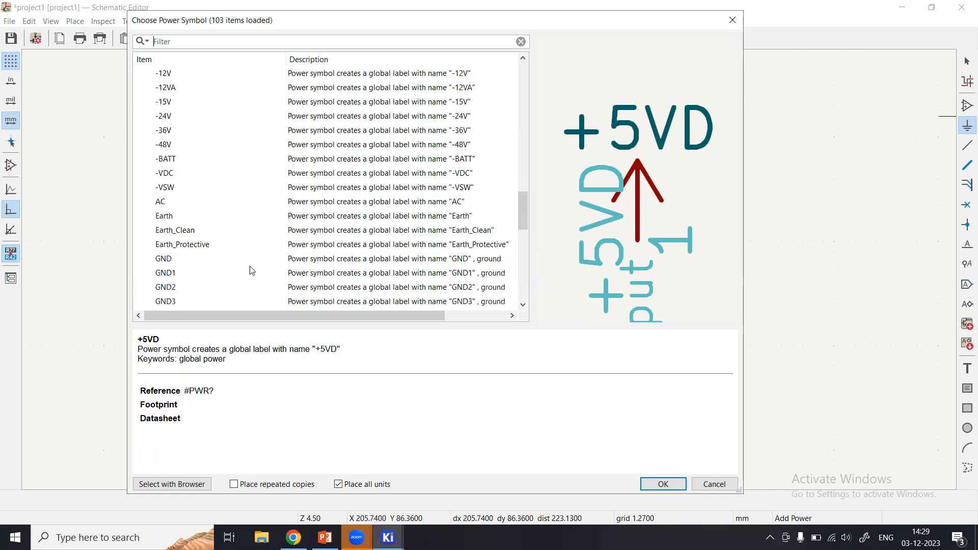
{"action": "left_click", "coordinate": [169, 260]}
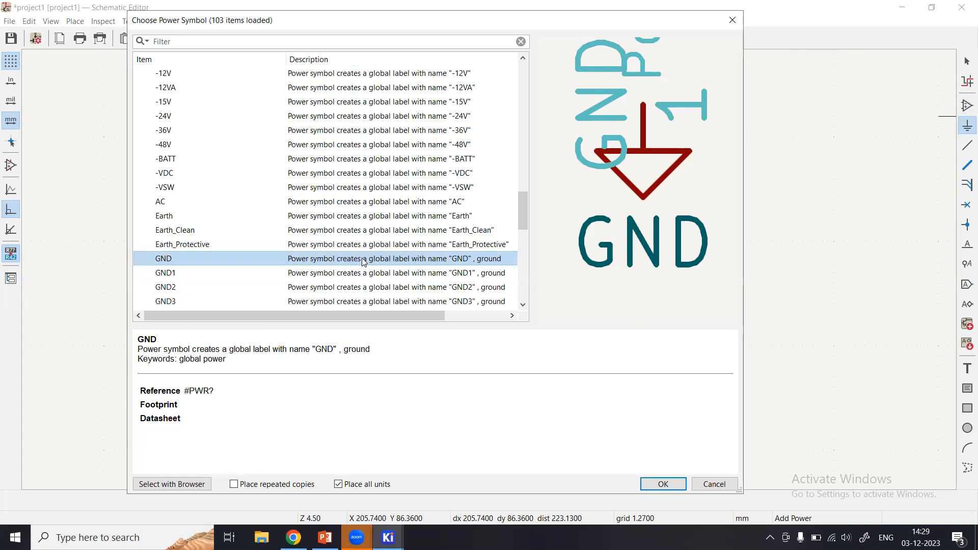
{"action": "scroll", "coordinate": [364, 262], "scroll_direction": "down", "scroll_amount": 10}
{"action": "scroll", "coordinate": [364, 262], "scroll_direction": "up", "scroll_amount": 2}
{"action": "scroll", "coordinate": [427, 247], "scroll_direction": "down", "scroll_amount": 2}
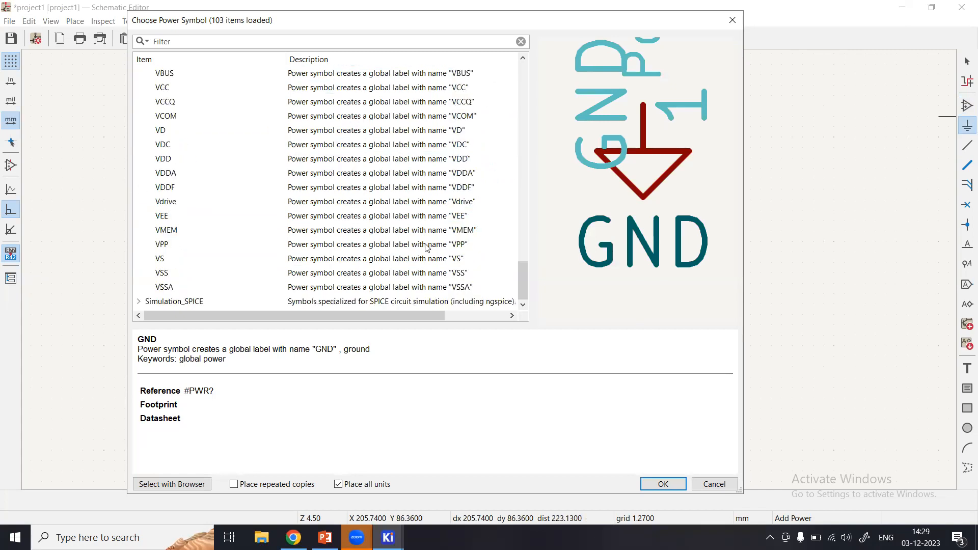
{"action": "scroll", "coordinate": [408, 259], "scroll_direction": "up", "scroll_amount": 8}
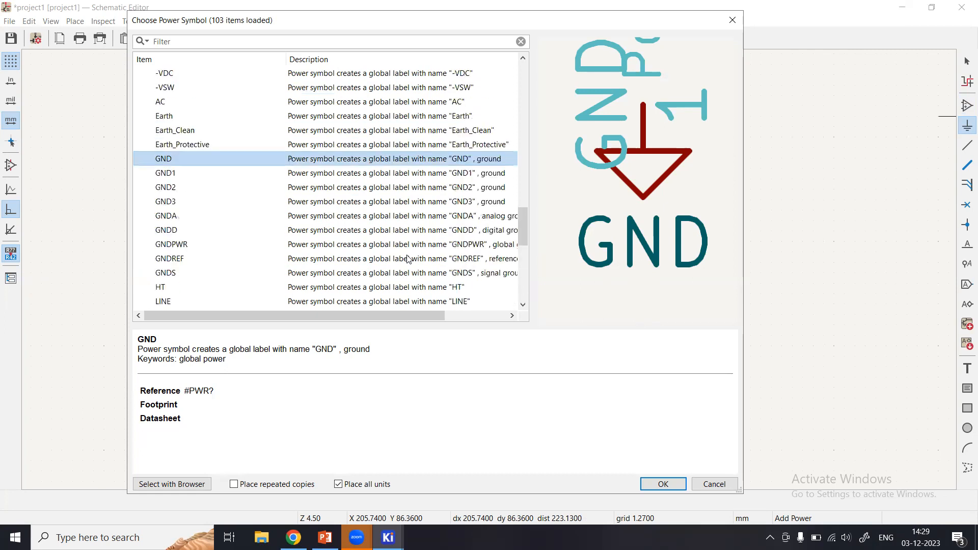
Place the GND power symbol below and midway between resistor R1 and capacitor C1.
{"action": "double_click", "coordinate": [350, 162]}
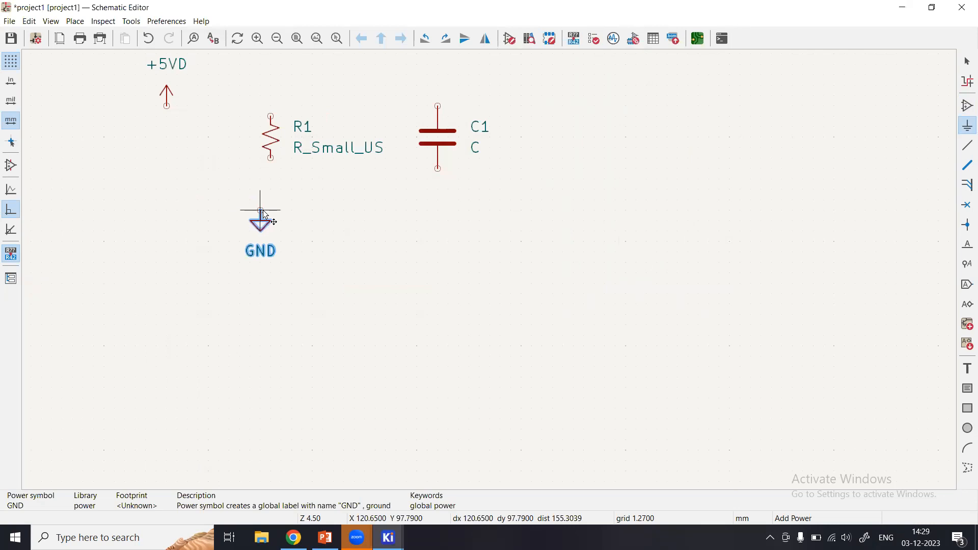
{"action": "left_click", "coordinate": [355, 221]}
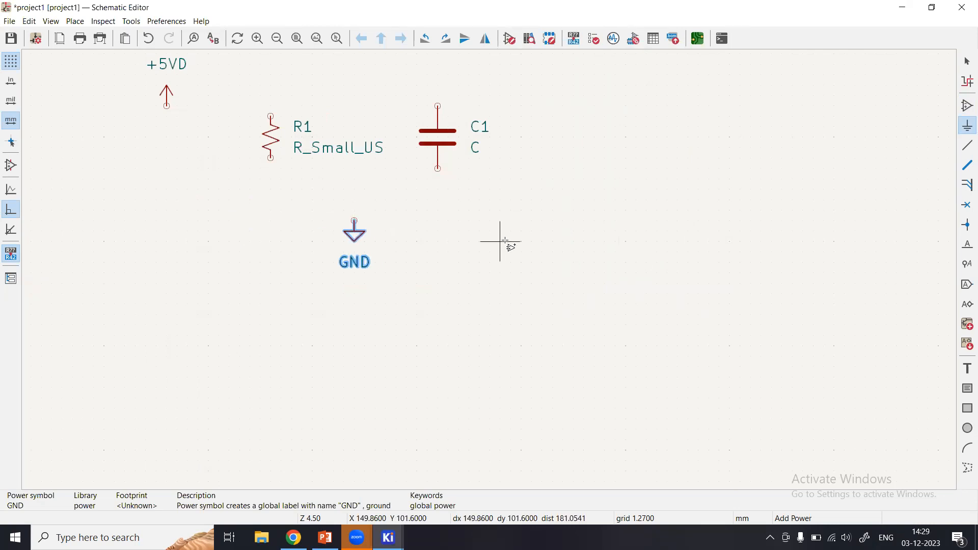
{"action": "key", "text": "Escape"}
{"action": "key", "text": "Escape"}
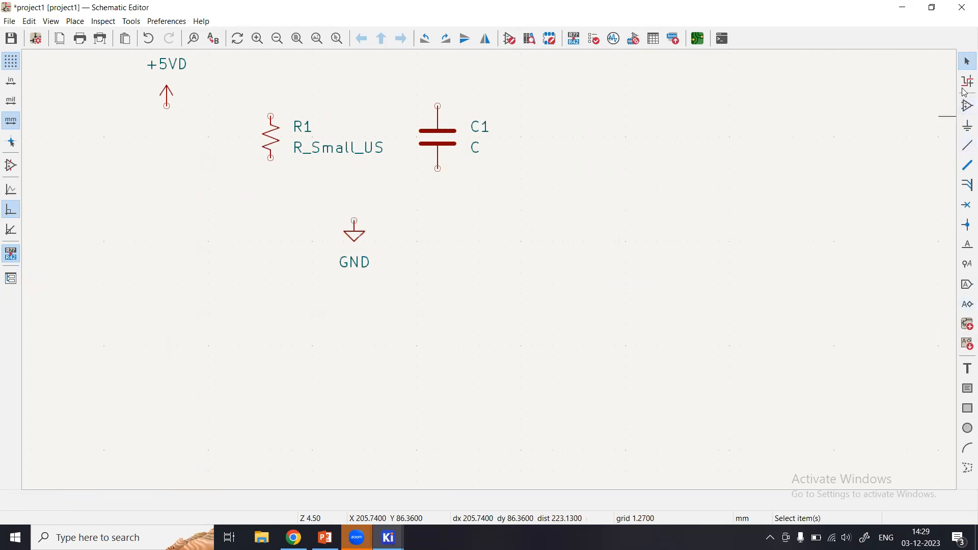
Search the component symbol libraries for "voltage" and preview the multiple-cell Battery symbol.
{"action": "left_click", "coordinate": [967, 106]}
{"action": "left_click", "coordinate": [630, 198]}
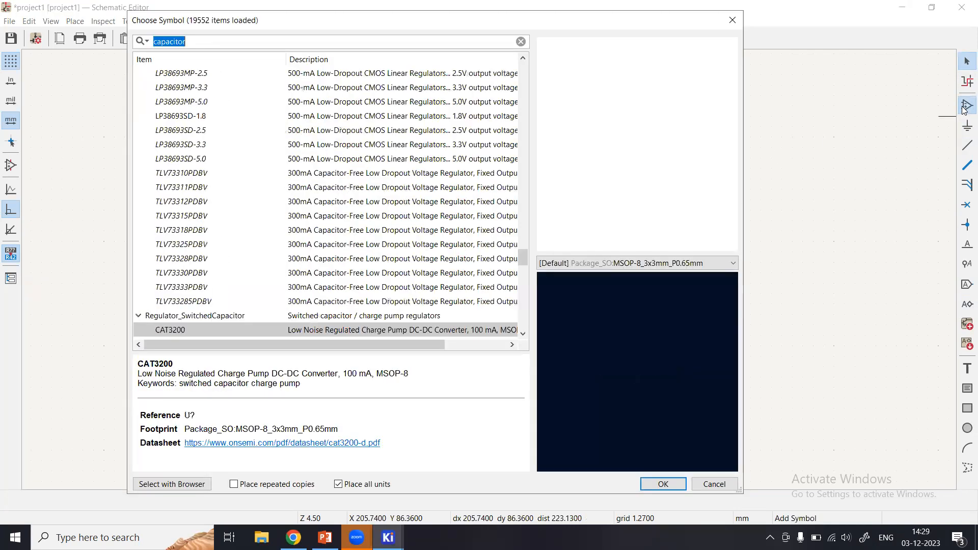
{"action": "type", "text": "voltage"}
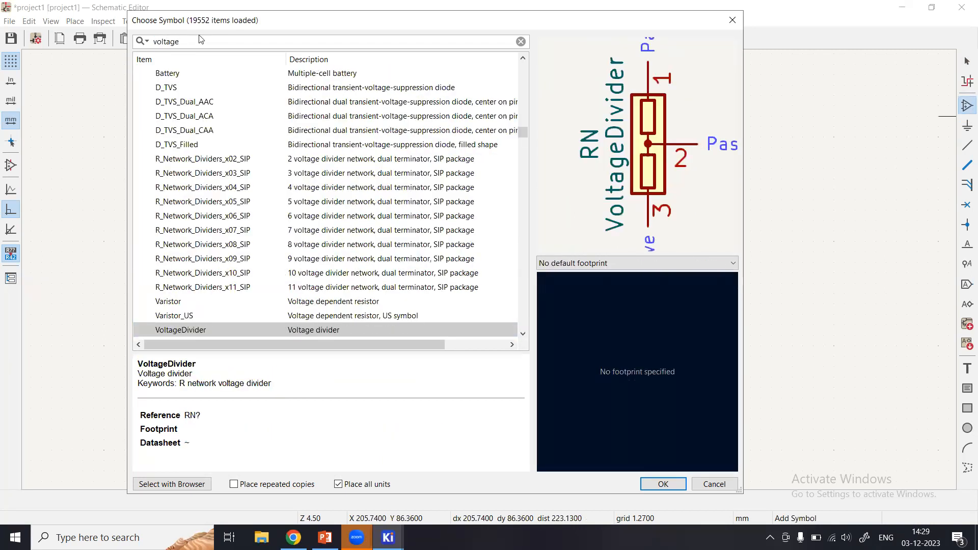
{"action": "left_click", "coordinate": [250, 74]}
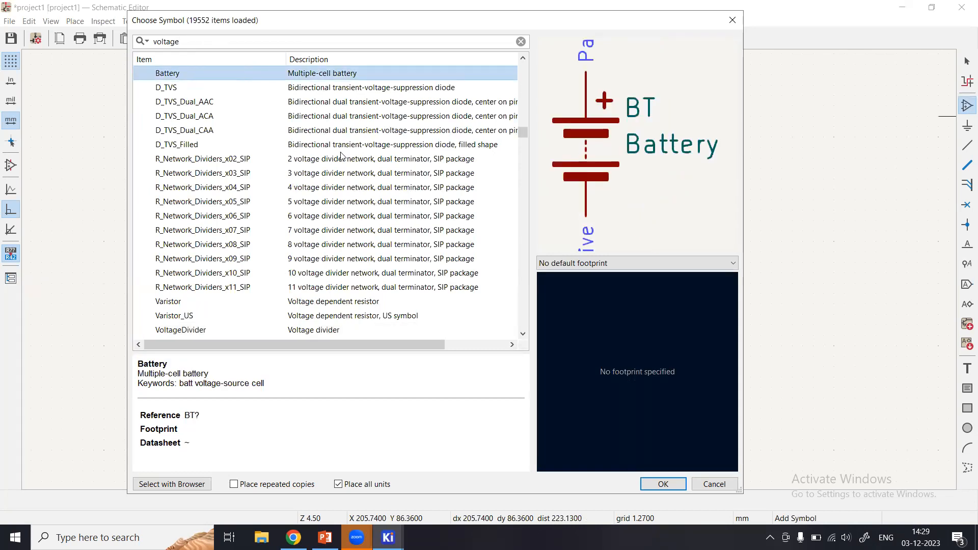
Compare the VoltageDivider, VoltageDivider_CenterPin1 and VoltageDivider_CenterPin3 symbol previews in the Device library.
{"action": "scroll", "coordinate": [341, 156], "scroll_direction": "down", "scroll_amount": 2}
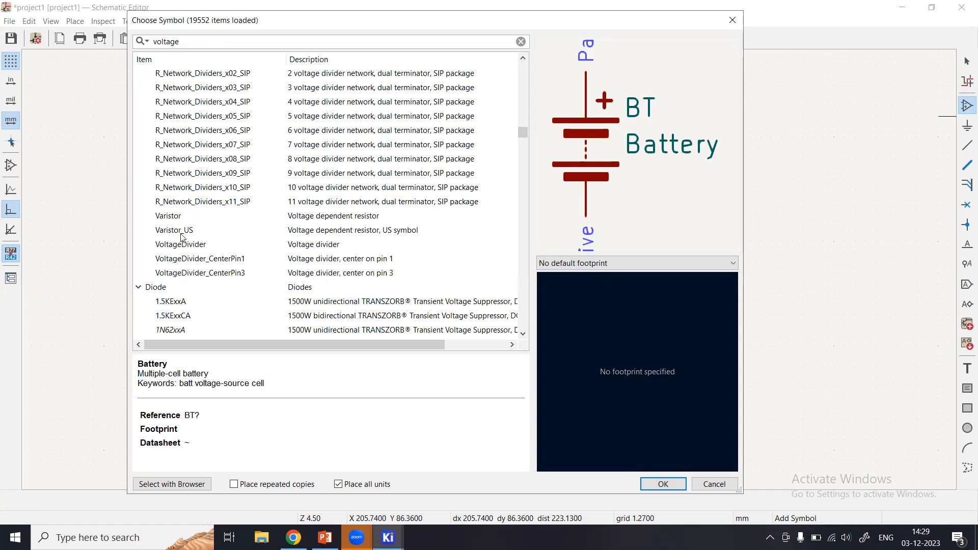
{"action": "left_click", "coordinate": [306, 246]}
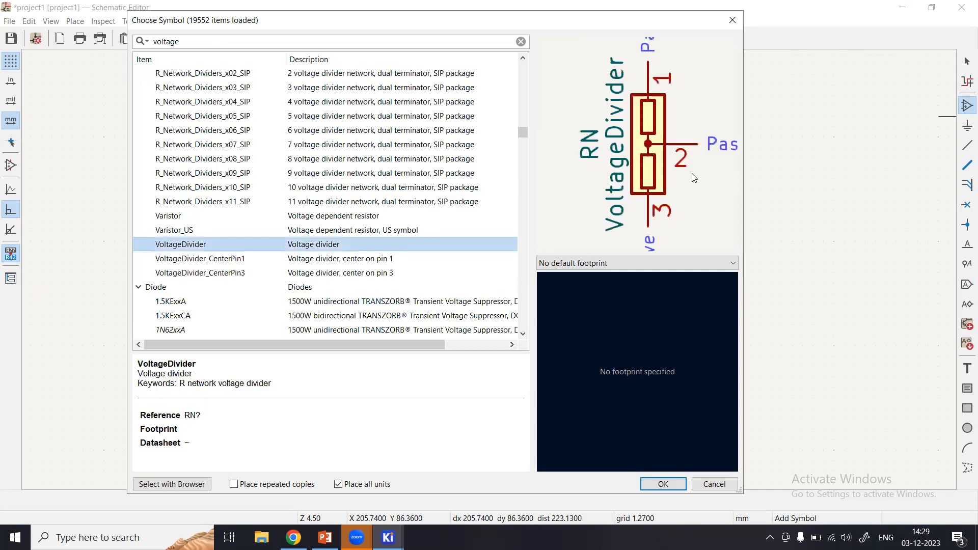
{"action": "left_click", "coordinate": [318, 260]}
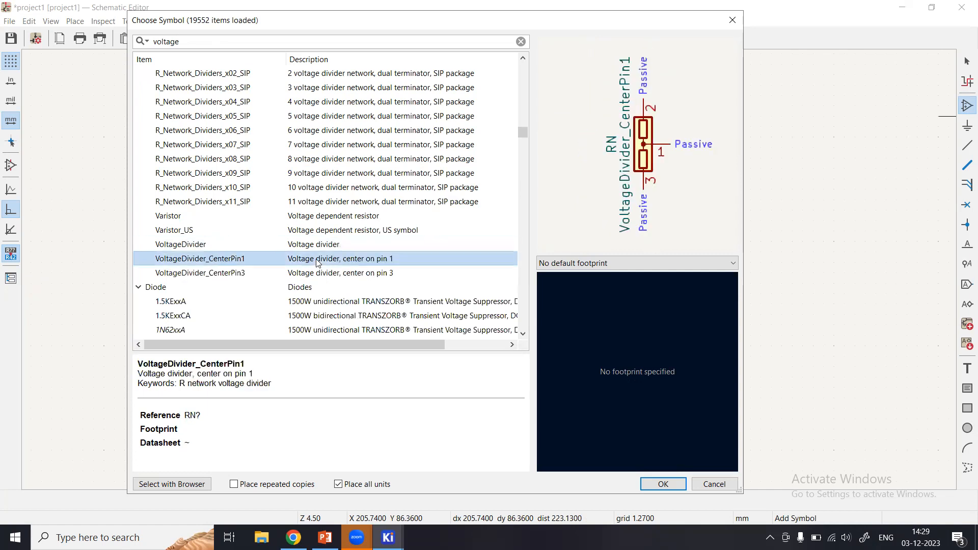
{"action": "left_click", "coordinate": [314, 274]}
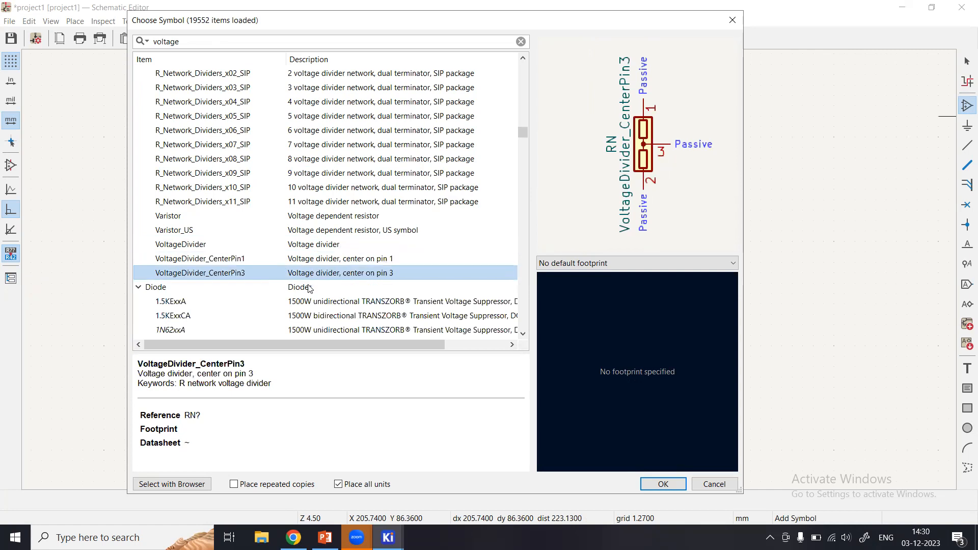
Preview transient voltage suppressor symbols in the Diode library, including 1.5KExxA, 1.5KExxCA and 1N630xCA.
{"action": "left_click", "coordinate": [306, 288]}
{"action": "left_click", "coordinate": [304, 304]}
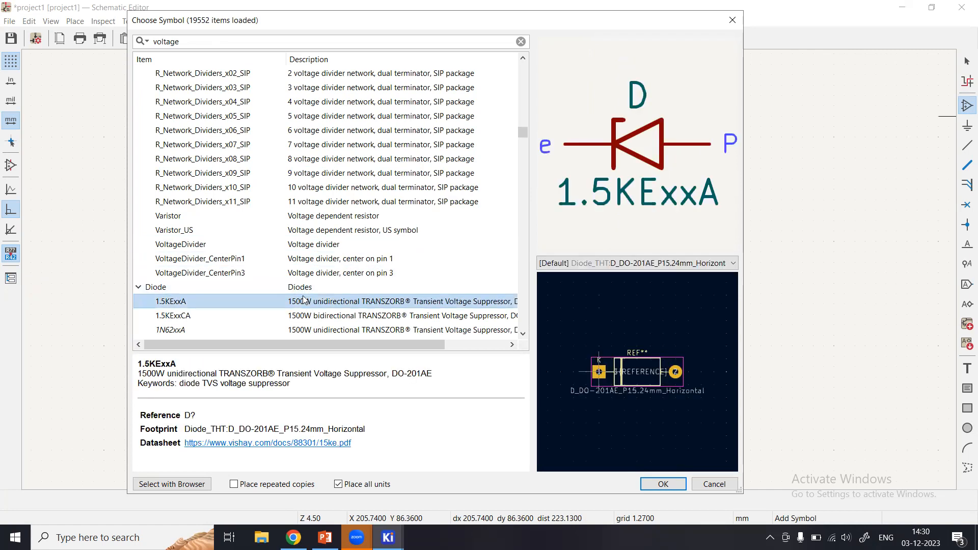
{"action": "left_click", "coordinate": [325, 328]}
{"action": "left_click", "coordinate": [327, 316]}
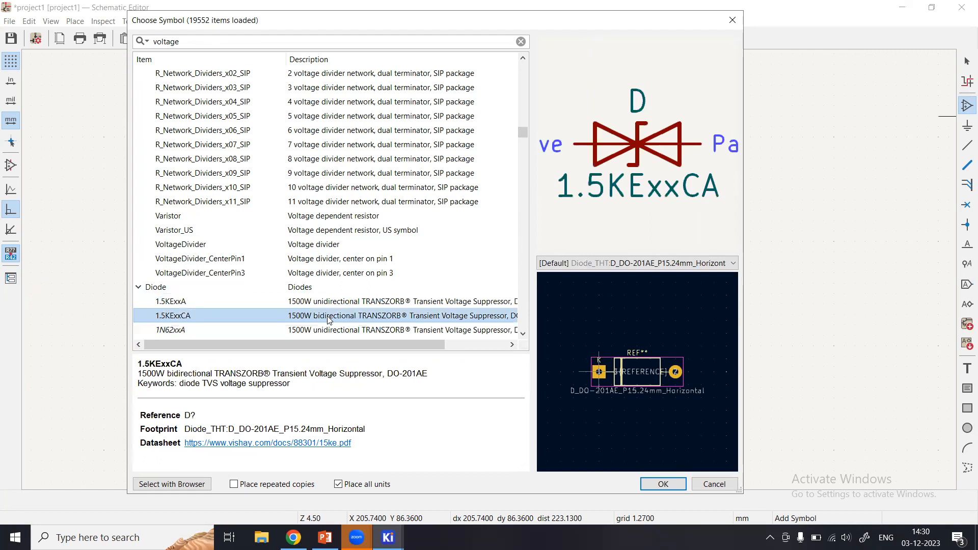
{"action": "scroll", "coordinate": [336, 257], "scroll_direction": "down", "scroll_amount": 2}
{"action": "left_click", "coordinate": [309, 286]}
Go back through the voltage search results and preview the Battery symbol in the Device library again.
{"action": "scroll", "coordinate": [352, 264], "scroll_direction": "up", "scroll_amount": 10}
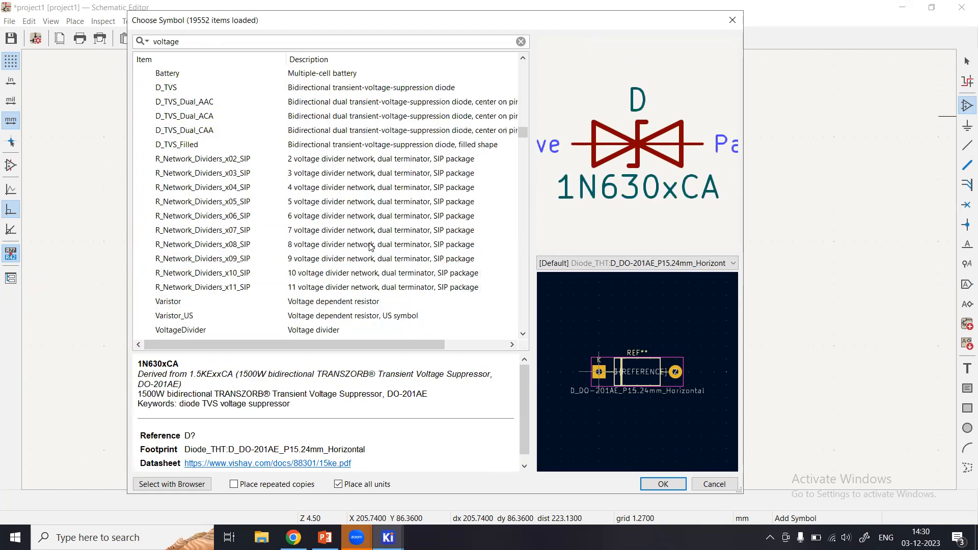
{"action": "scroll", "coordinate": [358, 248], "scroll_direction": "up", "scroll_amount": 12}
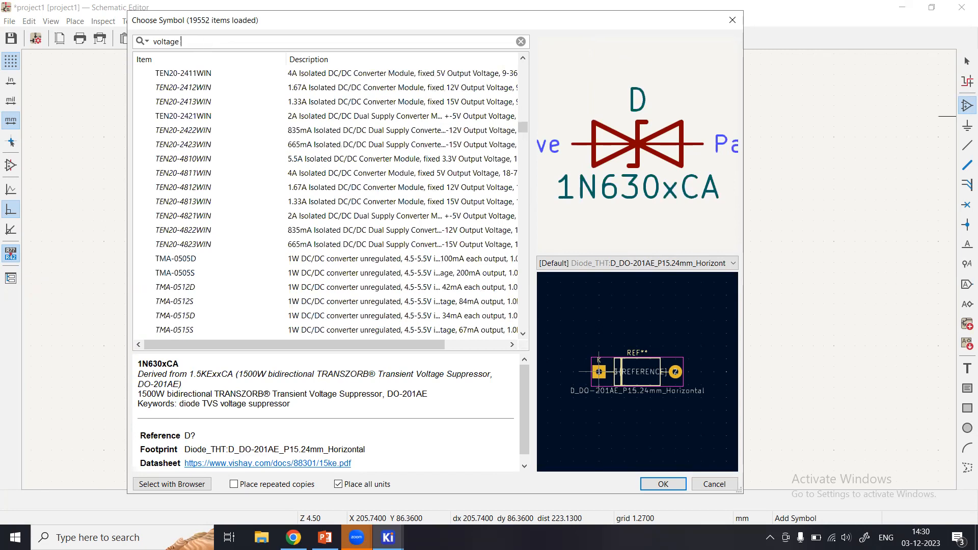
{"action": "left_click", "coordinate": [182, 73]}
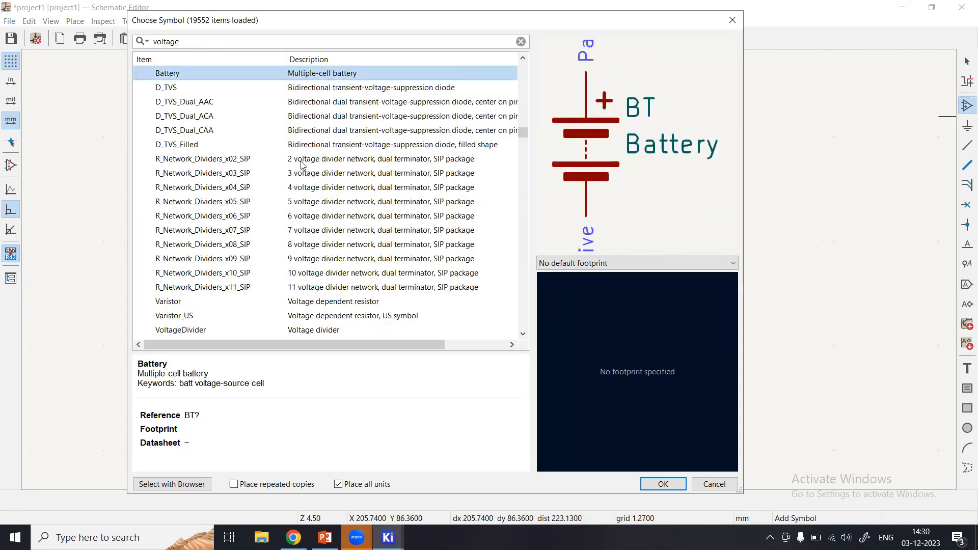
Place the multiple-cell Battery symbol from the Device library beside capacitor C1 in the schematic.
{"action": "scroll", "coordinate": [302, 166], "scroll_direction": "down", "scroll_amount": 1}
{"action": "scroll", "coordinate": [302, 166], "scroll_direction": "down", "scroll_amount": 2}
{"action": "scroll", "coordinate": [280, 93], "scroll_direction": "up", "scroll_amount": 6}
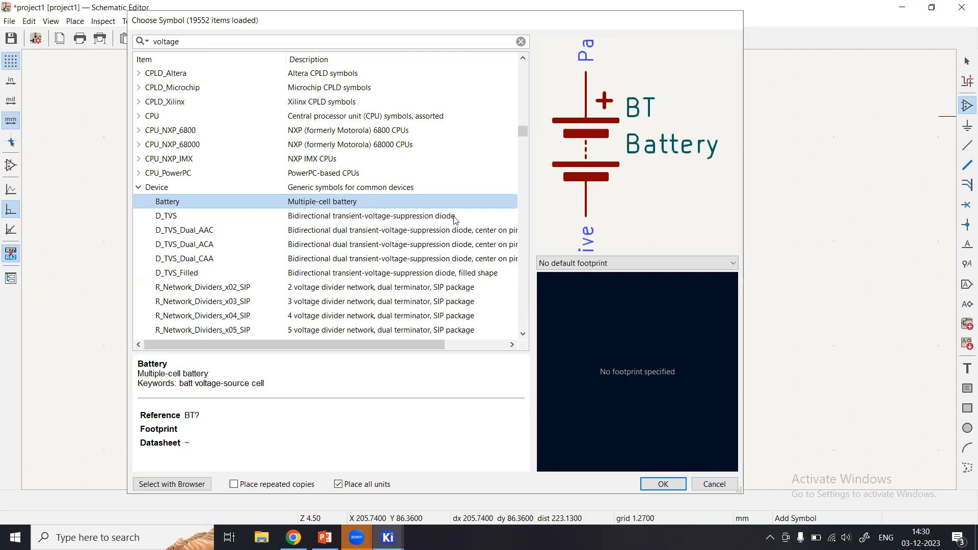
{"action": "double_click", "coordinate": [307, 202]}
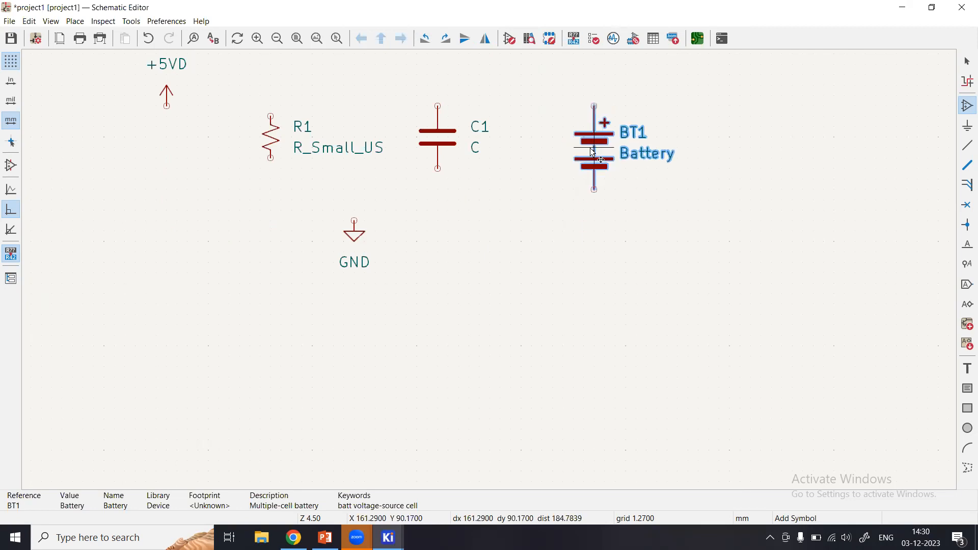
{"action": "left_click", "coordinate": [592, 149]}
{"action": "key", "text": "Escape"}
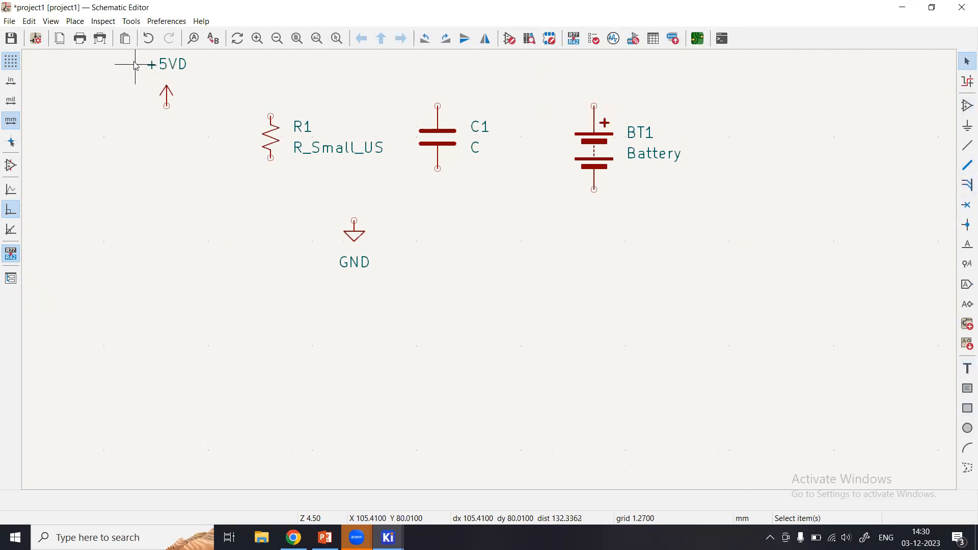
Wire the battery's positive terminal to the upper pin of C1 and on to the upper pin of R1.
{"action": "left_click", "coordinate": [964, 148]}
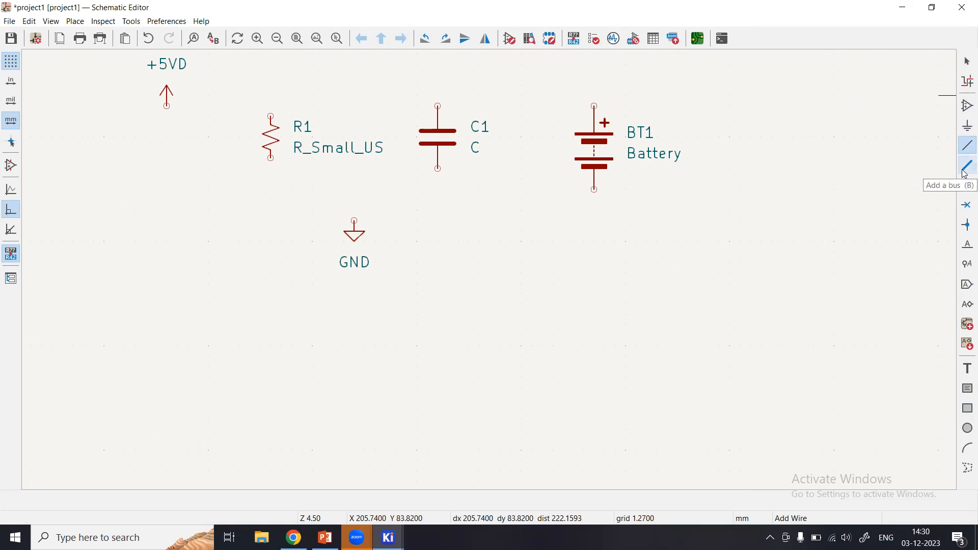
{"action": "left_click", "coordinate": [595, 106]}
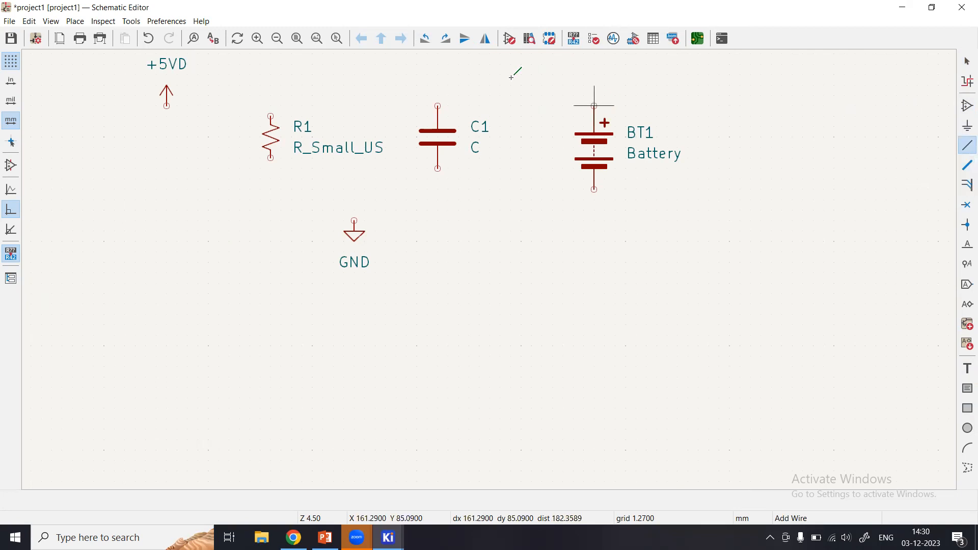
{"action": "left_click", "coordinate": [437, 105]}
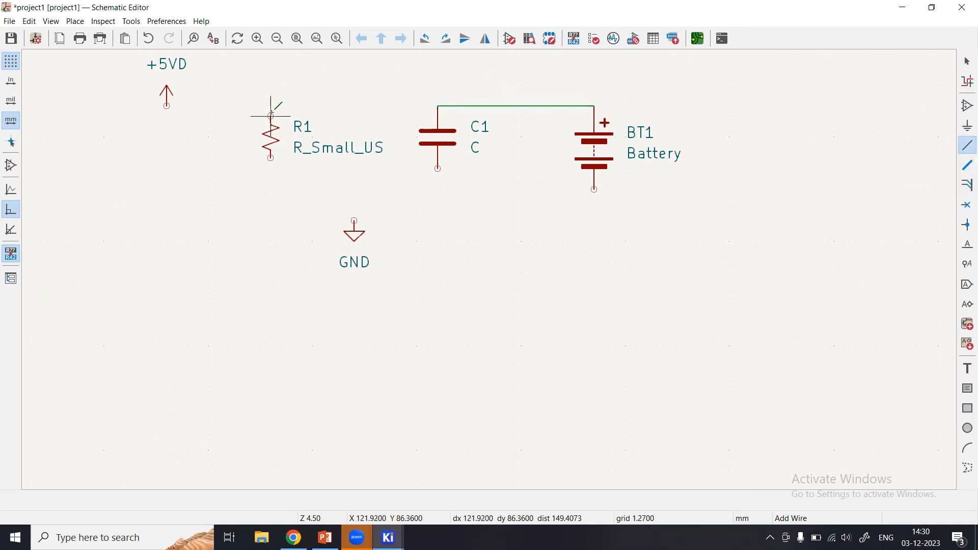
{"action": "left_click", "coordinate": [270, 116]}
{"action": "left_click", "coordinate": [437, 106]}
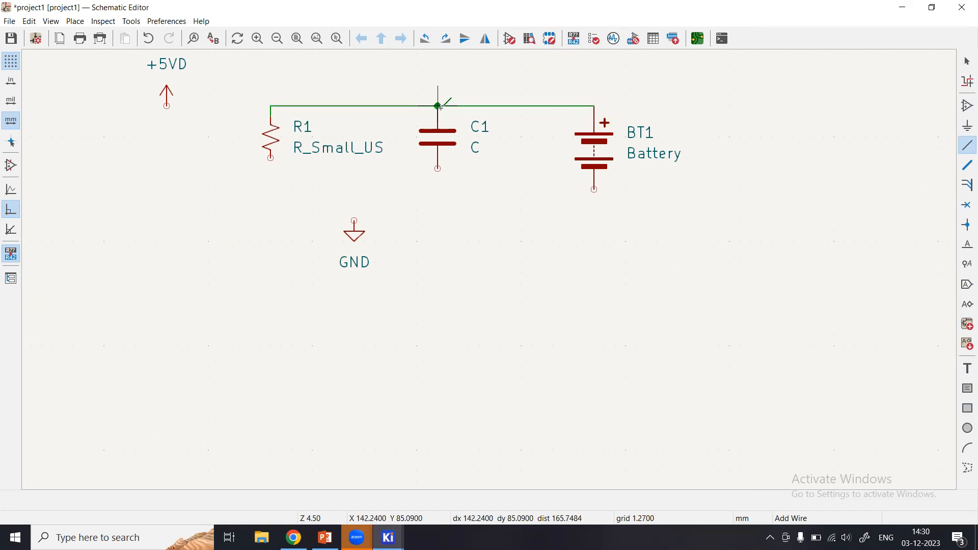
Wire the lower pins of R1, C1 and the battery to the GND symbol to close the circuit.
{"action": "left_click", "coordinate": [270, 157]}
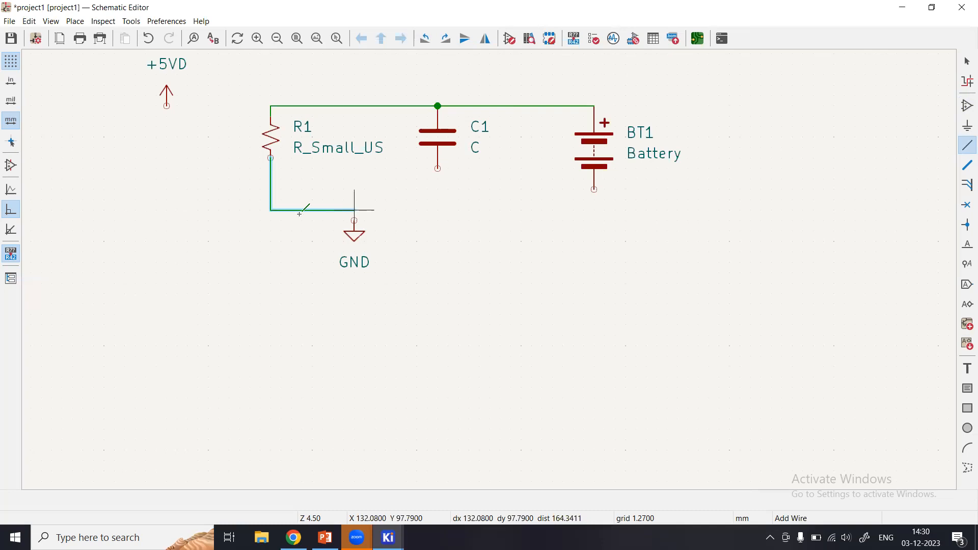
{"action": "left_click", "coordinate": [354, 221]}
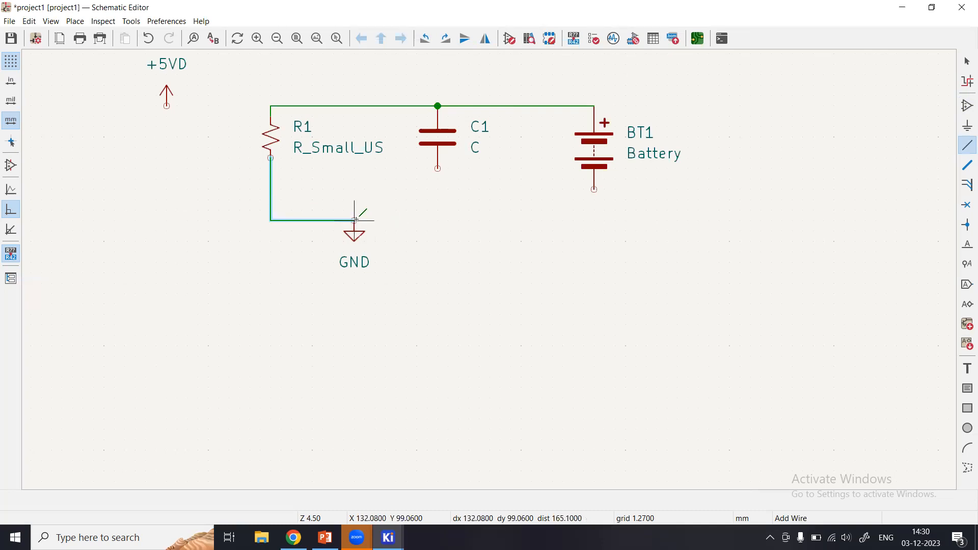
{"action": "left_click", "coordinate": [437, 167]}
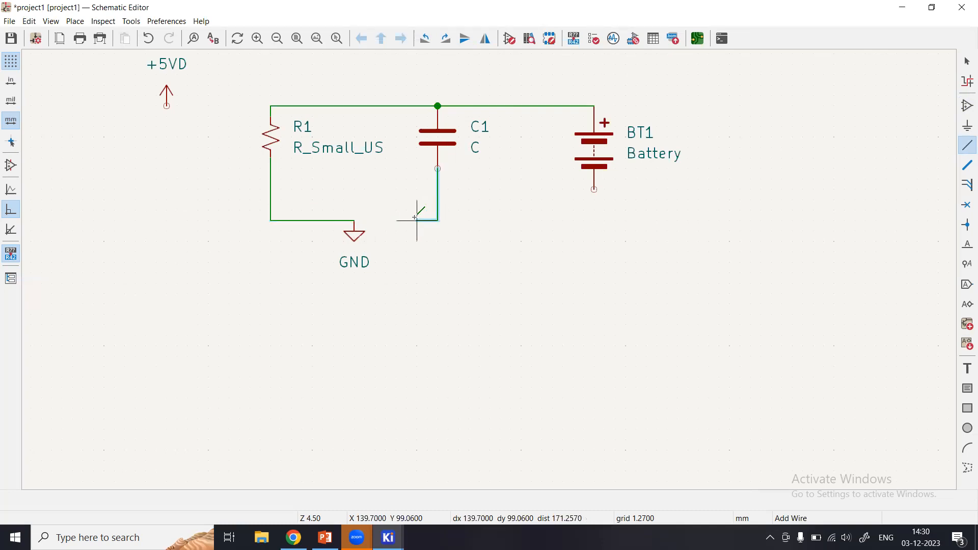
{"action": "left_click", "coordinate": [354, 221]}
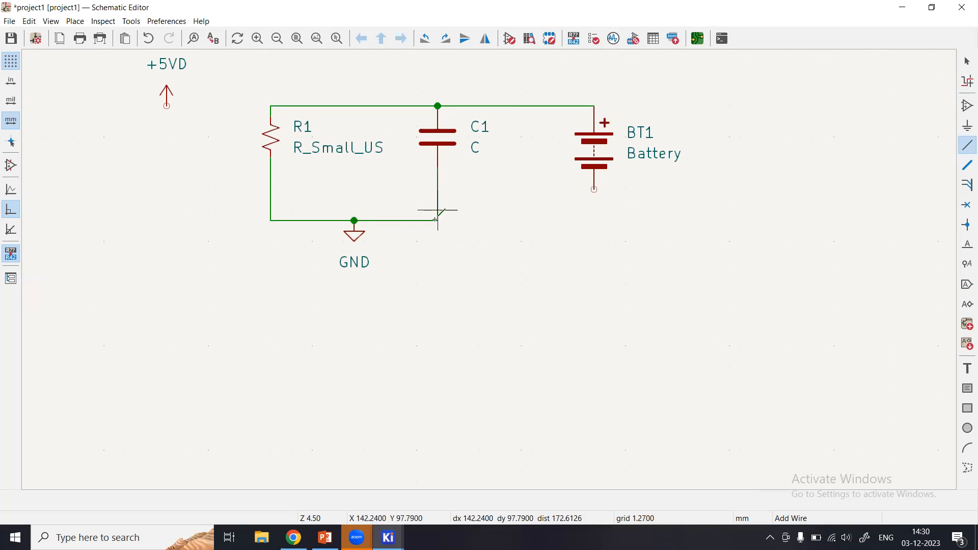
{"action": "left_click", "coordinate": [437, 220]}
{"action": "left_click", "coordinate": [594, 190]}
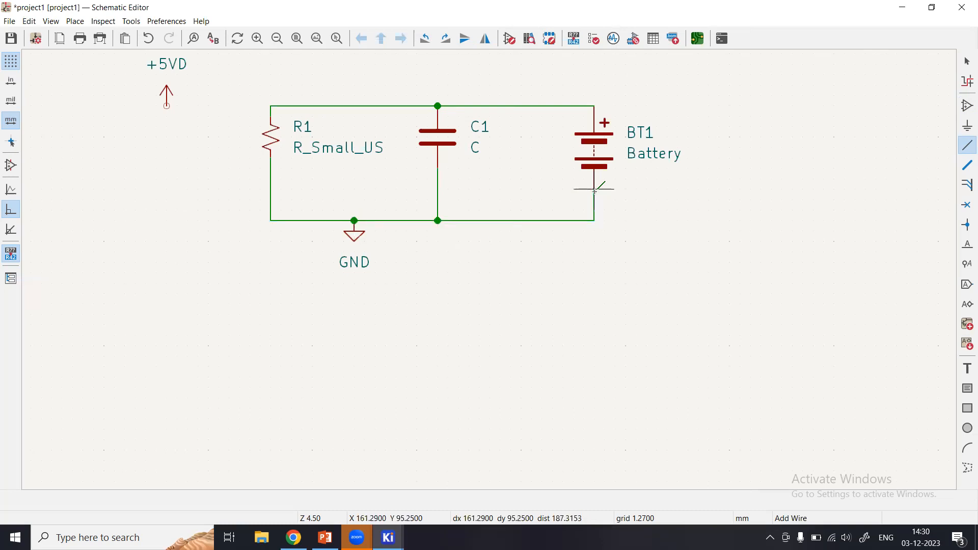
{"action": "key", "text": "Escape"}
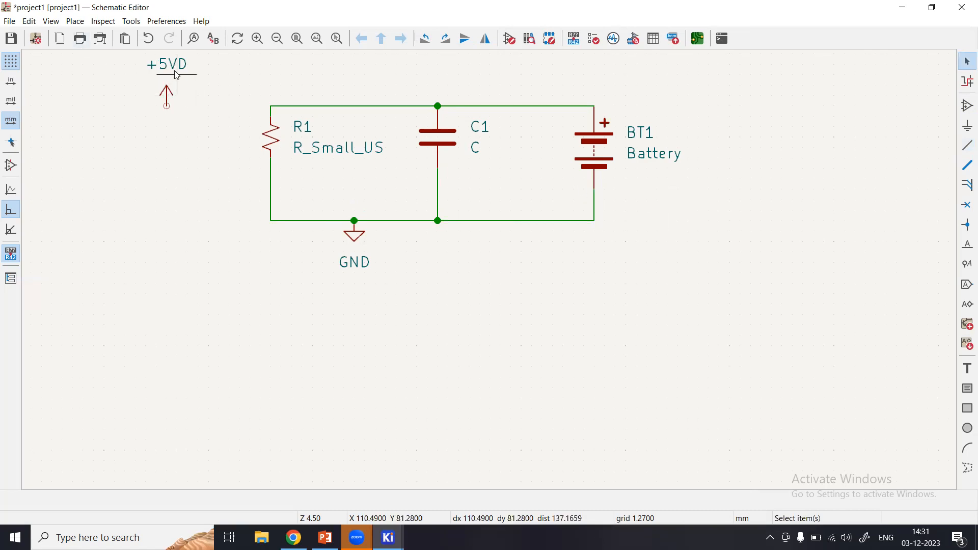
{"action": "left_click", "coordinate": [33, 39]}
{"action": "left_click", "coordinate": [130, 22]}
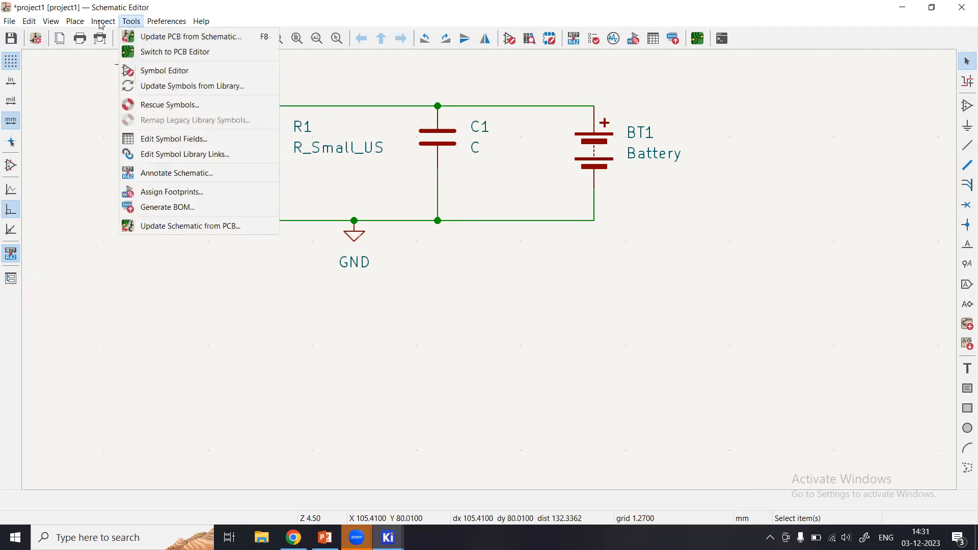
{"action": "left_click", "coordinate": [29, 20]}
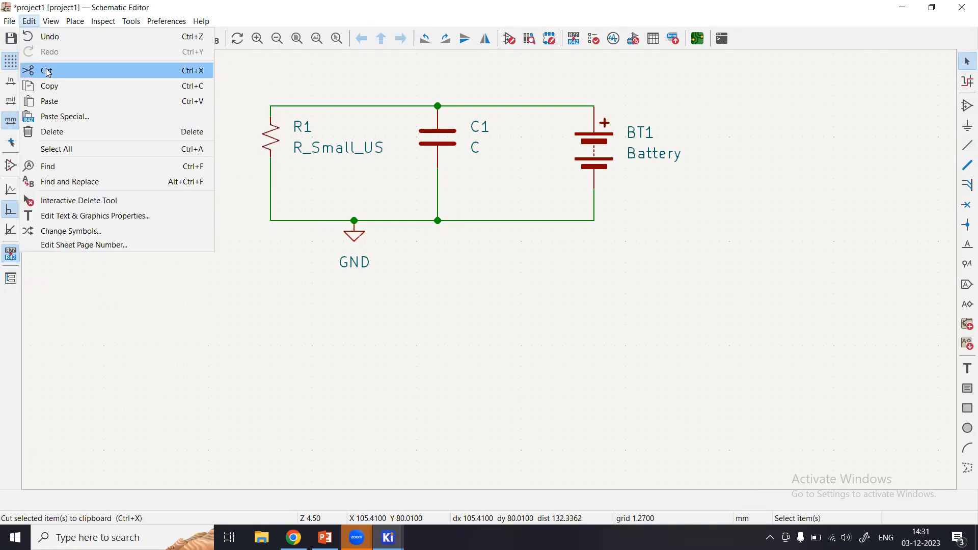
{"action": "left_click", "coordinate": [219, 126]}
Cut the unconnected +5VD power symbol from the schematic.
{"action": "left_click_drag", "start_coordinate": [206, 127], "coordinate": [133, 55]}
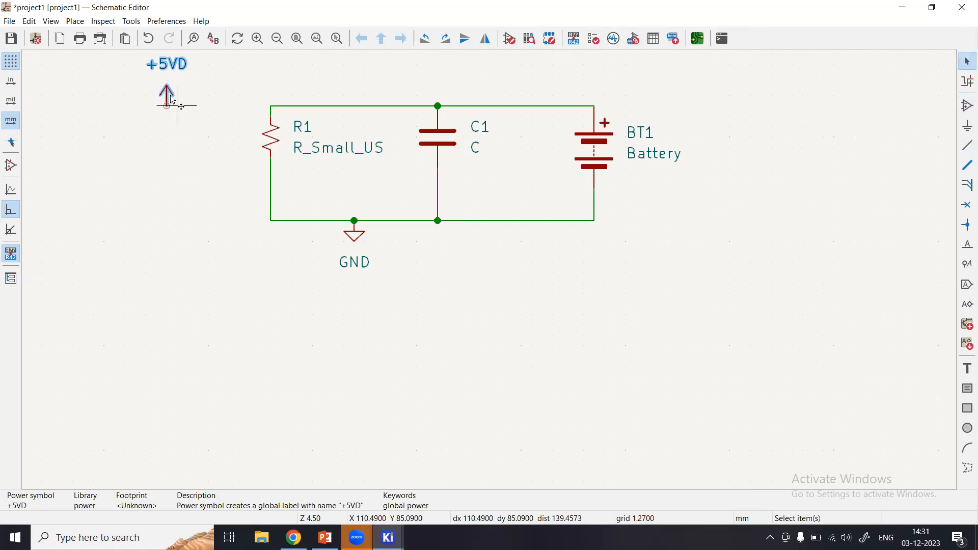
{"action": "right_click", "coordinate": [169, 66]}
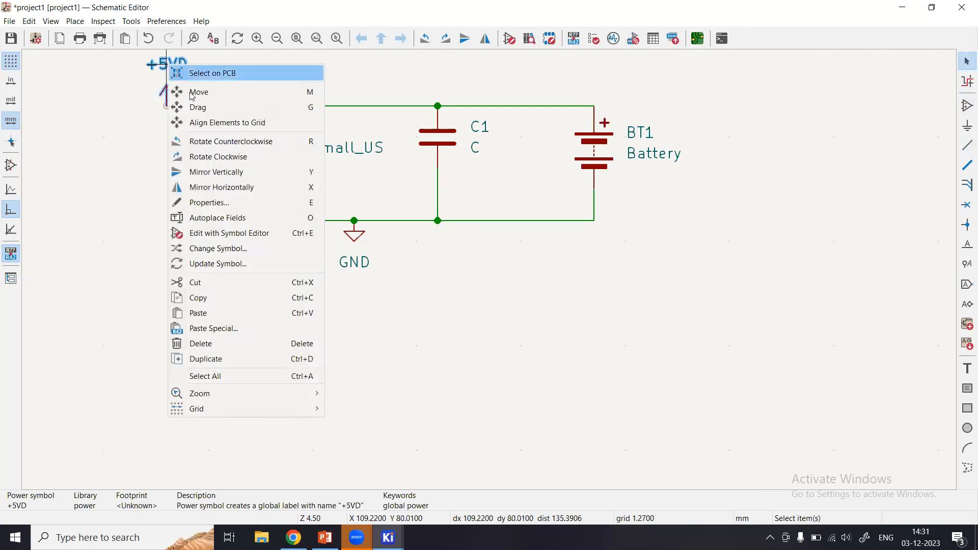
{"action": "left_click", "coordinate": [203, 287]}
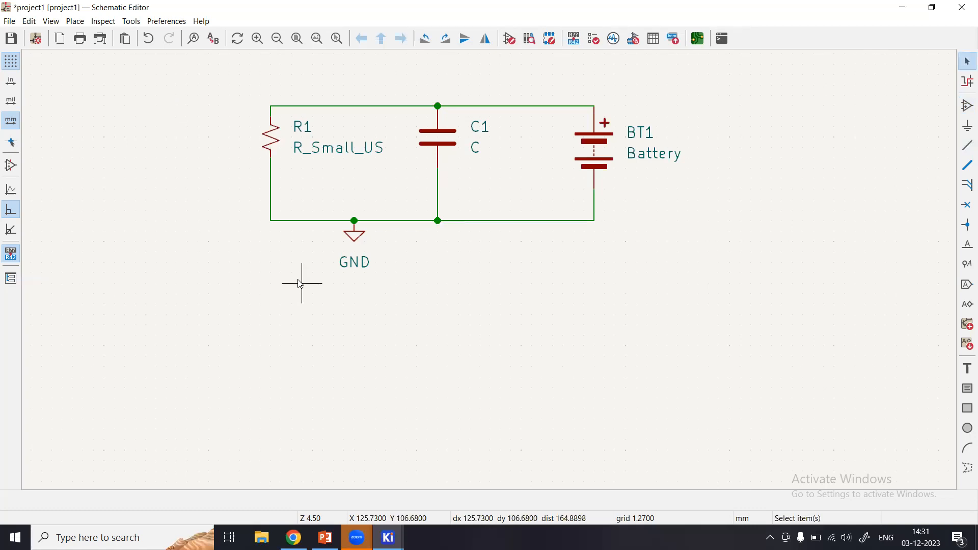
View the whole sheet at zoom 1.00 and the wired circuit at zoom 3.00.
{"action": "key", "text": "space"}
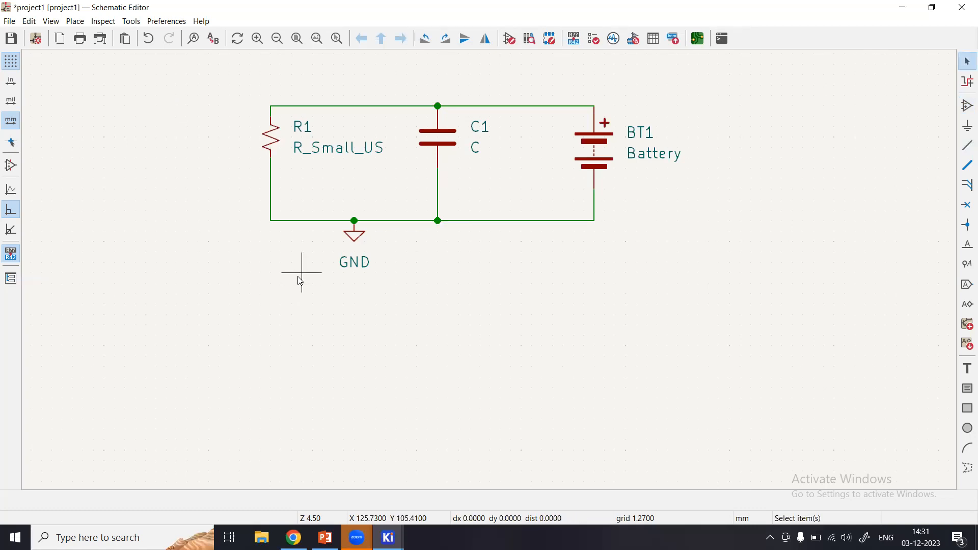
{"action": "key", "text": "space"}
{"action": "right_click", "coordinate": [578, 270]}
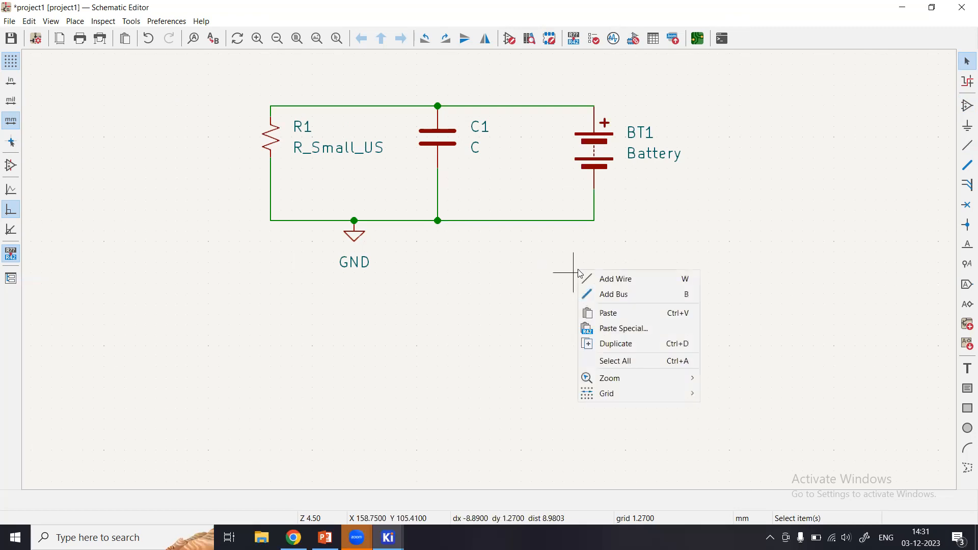
{"action": "mouse_move", "coordinate": [624, 379]}
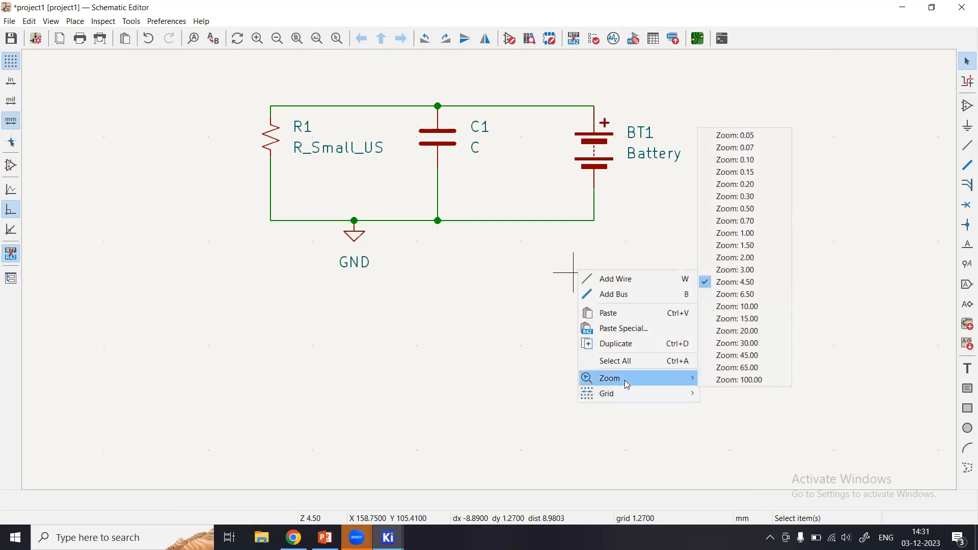
{"action": "left_click", "coordinate": [743, 235]}
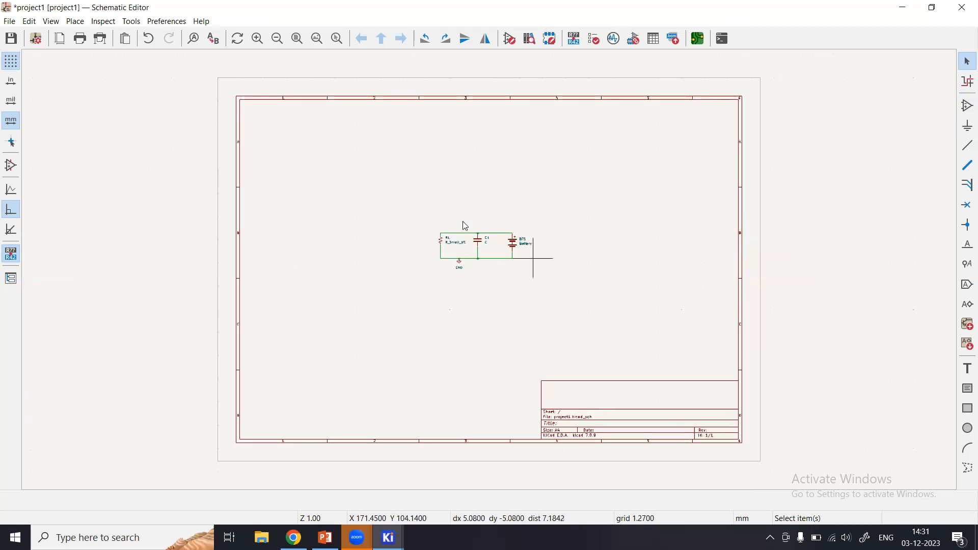
{"action": "right_click", "coordinate": [591, 191]}
{"action": "mouse_move", "coordinate": [648, 294]}
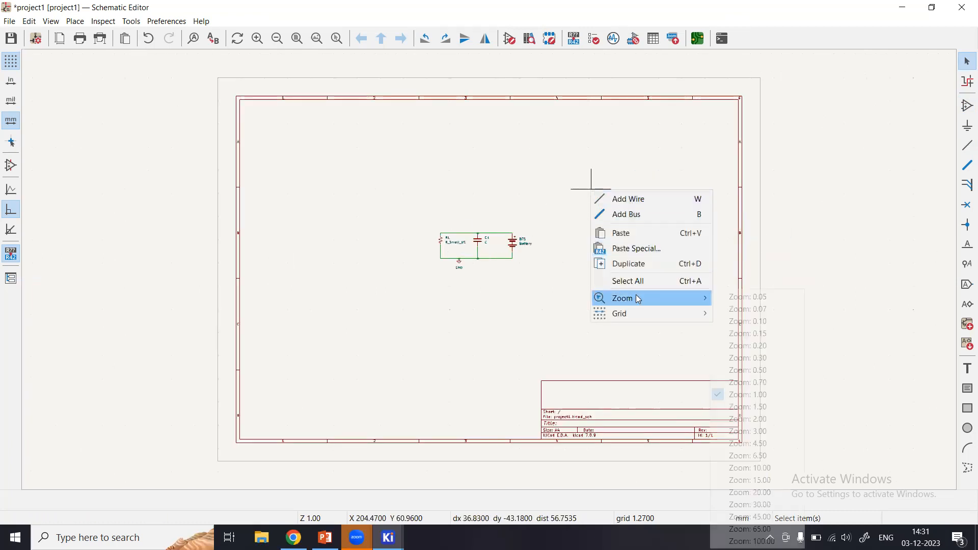
{"action": "left_click", "coordinate": [759, 432]}
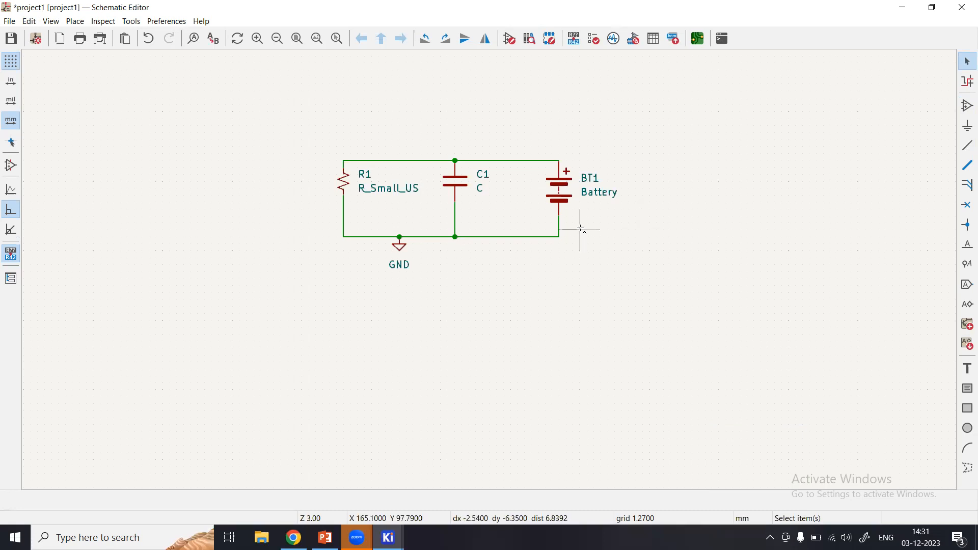
{"action": "scroll", "coordinate": [580, 229], "scroll_direction": "down", "scroll_amount": 1, "text": "ctrl"}
{"action": "scroll", "coordinate": [579, 229], "scroll_direction": "up", "scroll_amount": 2, "text": "ctrl"}
{"action": "scroll", "coordinate": [575, 230], "scroll_direction": "down", "scroll_amount": 1, "text": "ctrl"}
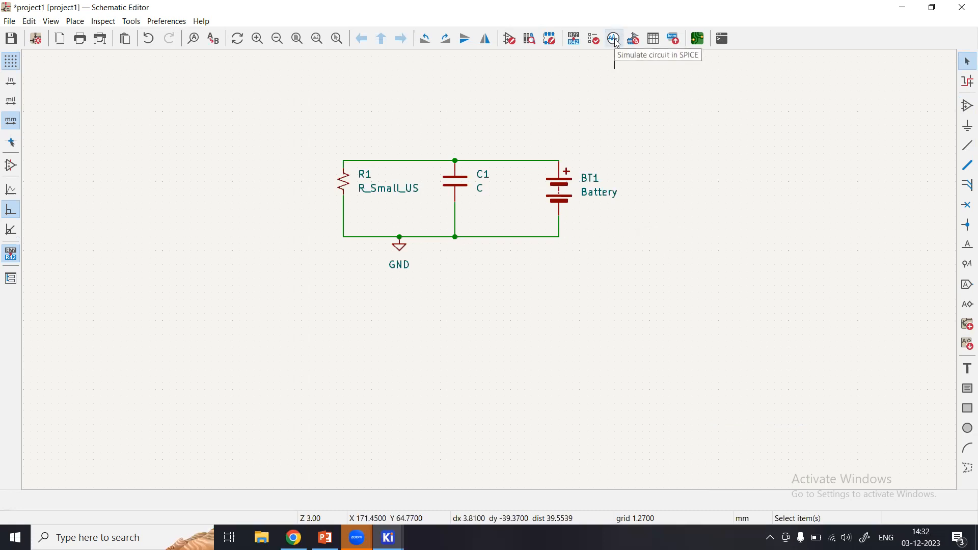
Set the value of battery BT1 to 1v in its symbol properties.
{"action": "right_click", "coordinate": [559, 185]}
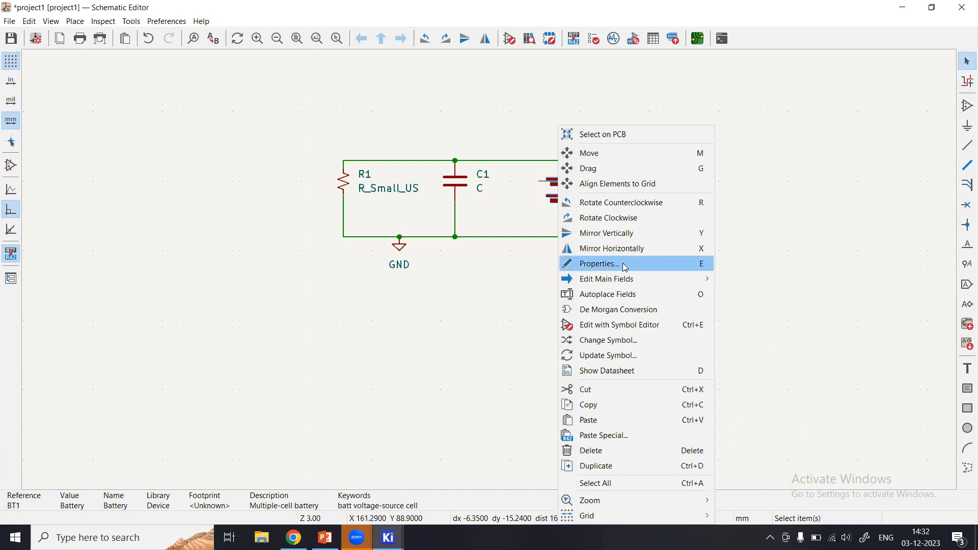
{"action": "left_click", "coordinate": [639, 262]}
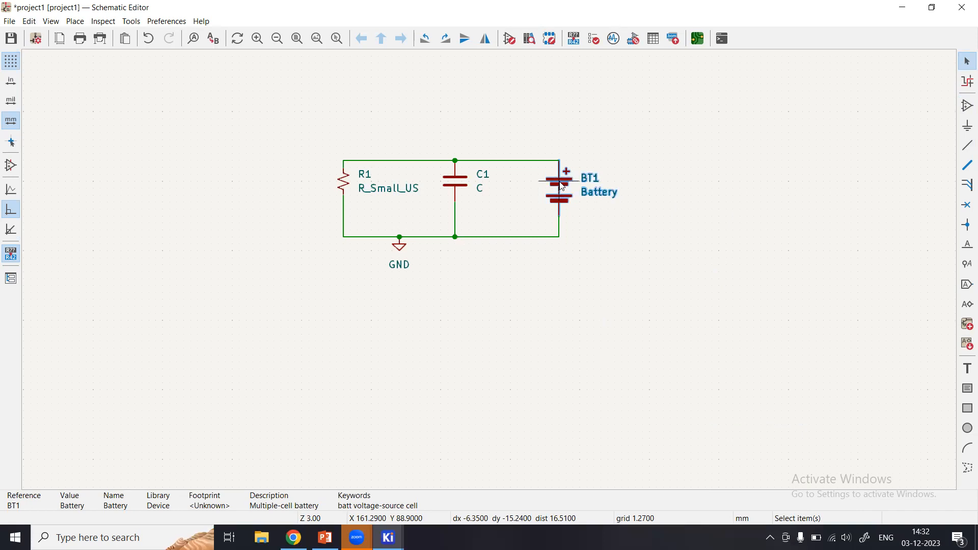
{"action": "double_click", "coordinate": [562, 186]}
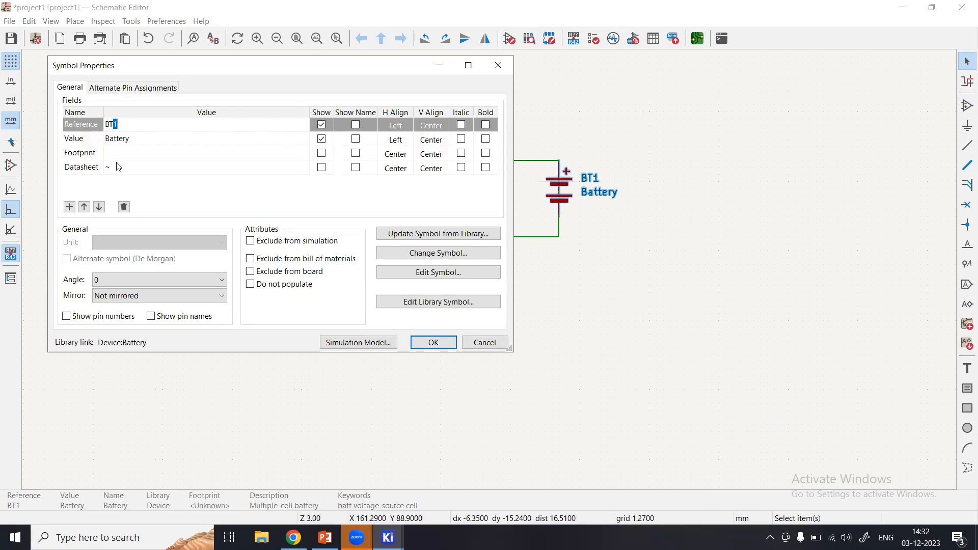
{"action": "left_click", "coordinate": [115, 141]}
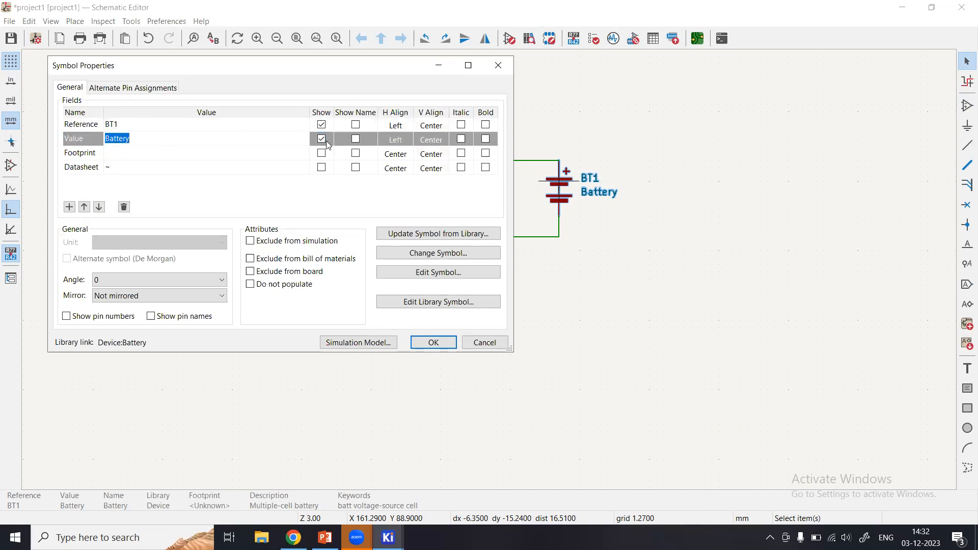
{"action": "left_click", "coordinate": [130, 138]}
{"action": "double_click", "coordinate": [124, 140]}
{"action": "type", "text": "1v"}
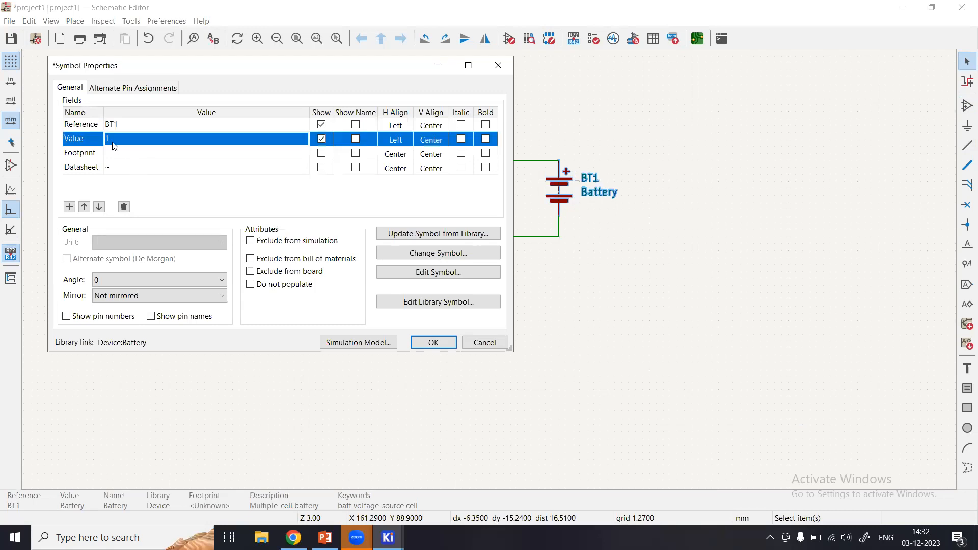
{"action": "left_click", "coordinate": [433, 344]}
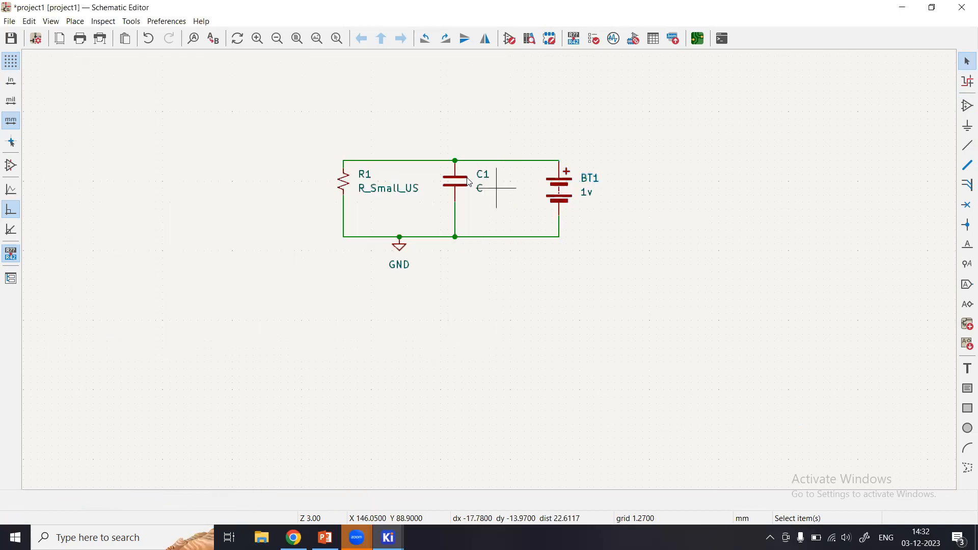
Set the value of capacitor C1 to 1u in its symbol properties.
{"action": "right_click", "coordinate": [463, 178]}
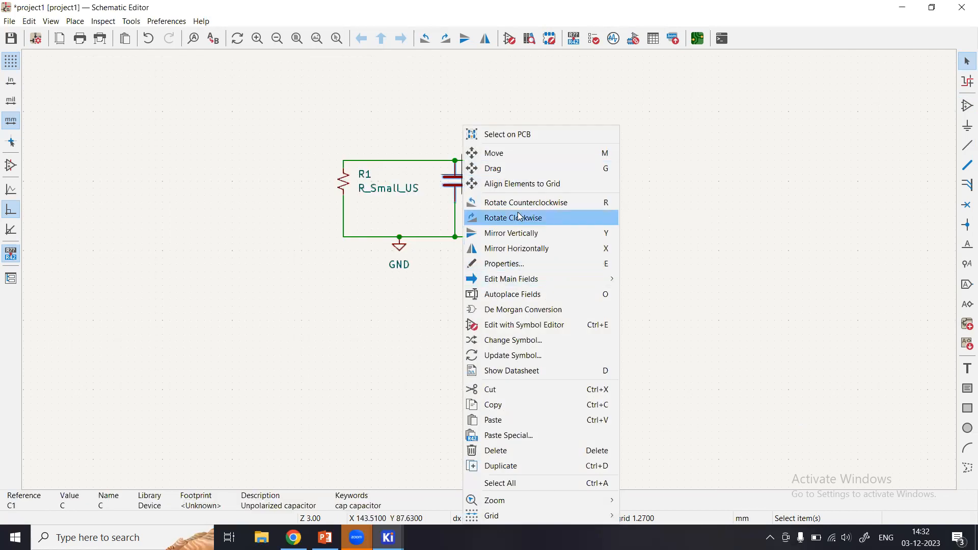
{"action": "left_click", "coordinate": [512, 264]}
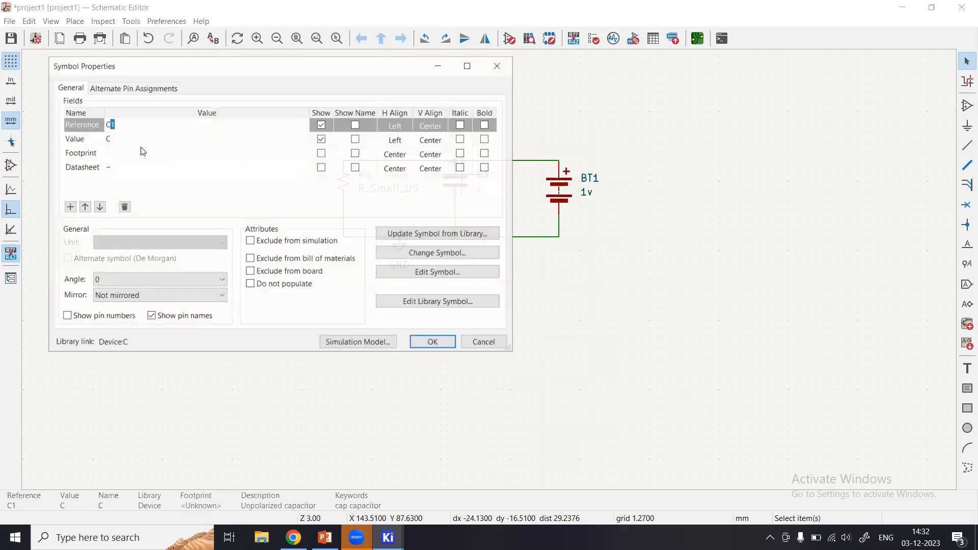
{"action": "left_click", "coordinate": [124, 141]}
{"action": "type", "text": "1u"}
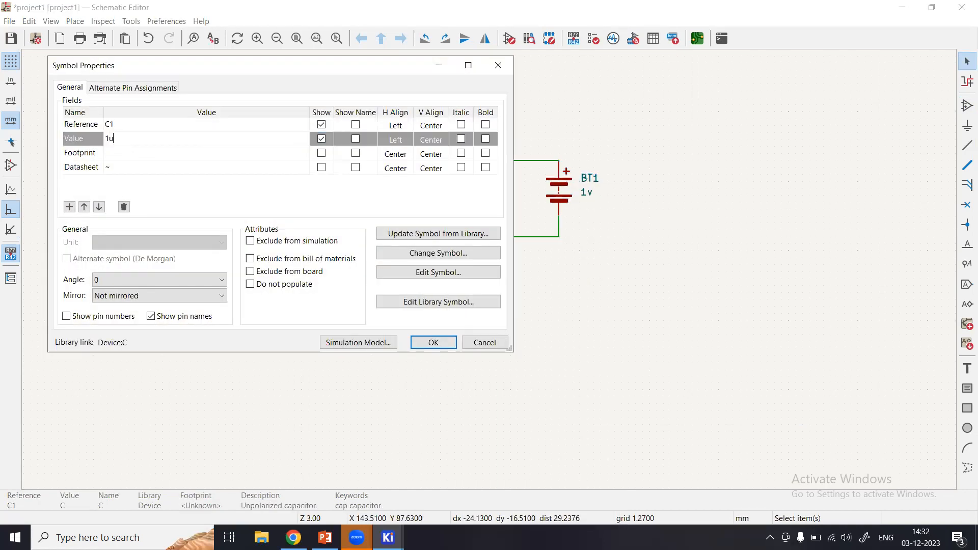
{"action": "key", "text": "Return"}
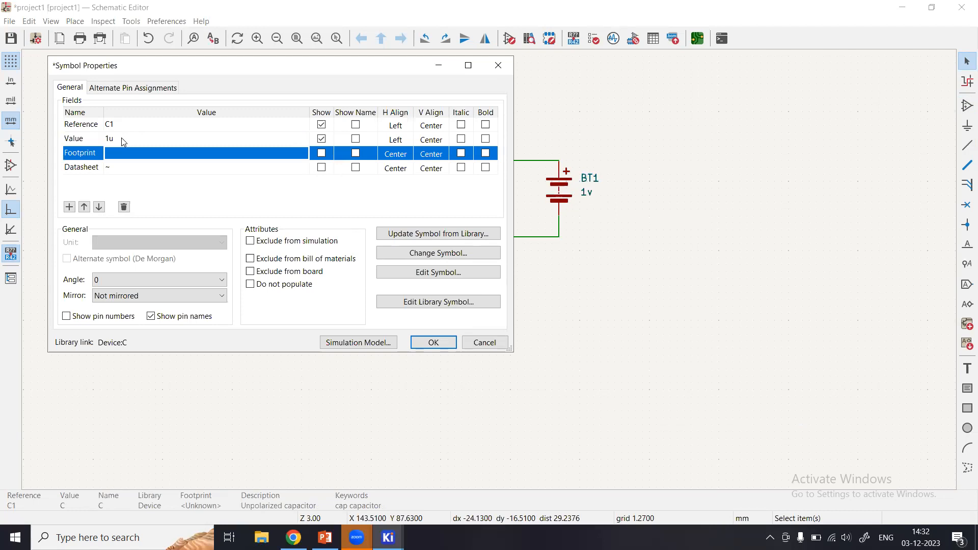
{"action": "left_click", "coordinate": [433, 343]}
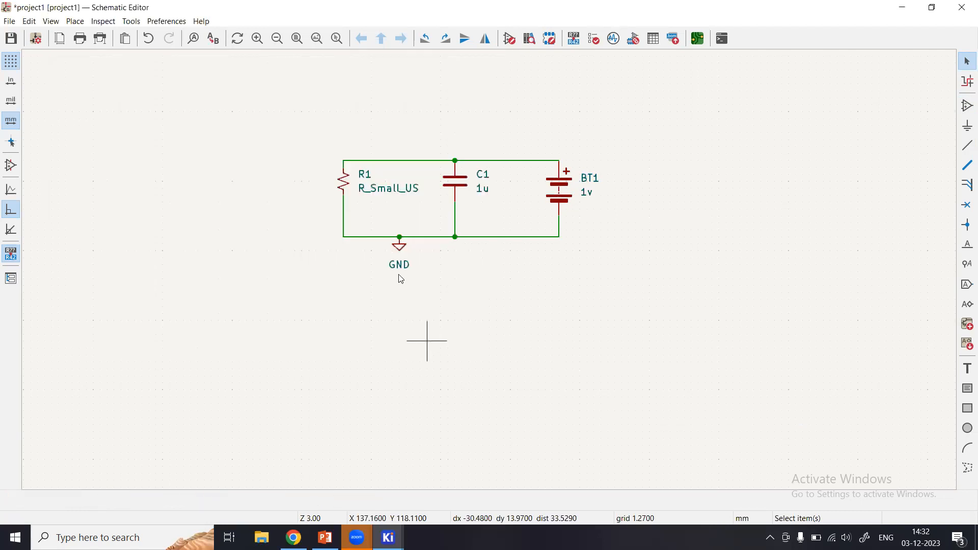
Set the value of resistor R1 to 1k in its symbol properties and save the schematic.
{"action": "right_click", "coordinate": [346, 184]}
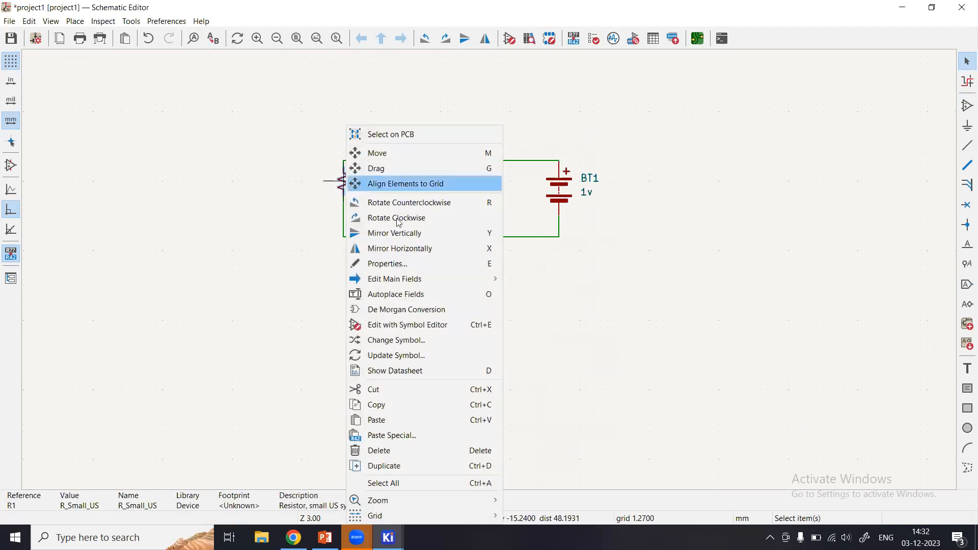
{"action": "left_click", "coordinate": [404, 264]}
{"action": "left_click", "coordinate": [123, 141]}
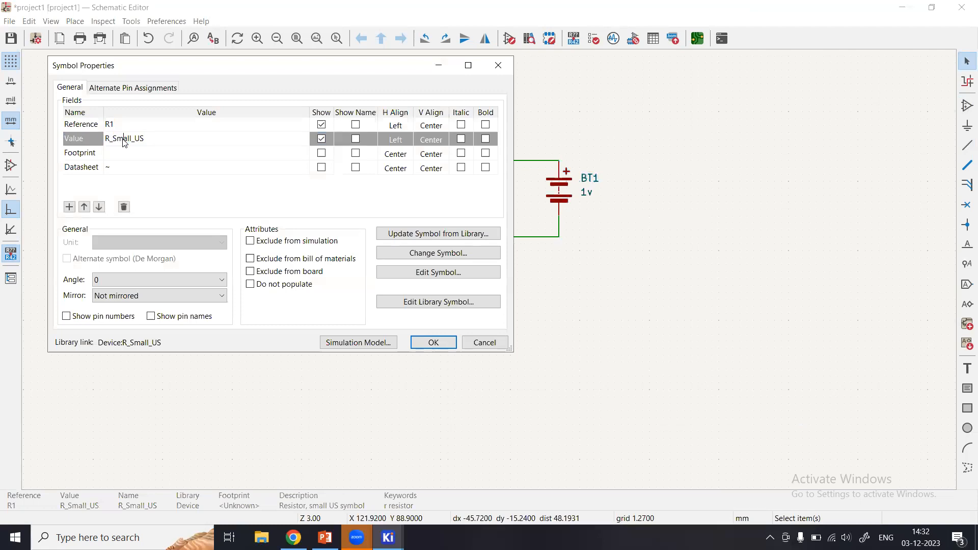
{"action": "double_click", "coordinate": [123, 139]}
{"action": "type", "text": "1k"}
{"action": "left_click", "coordinate": [432, 342]}
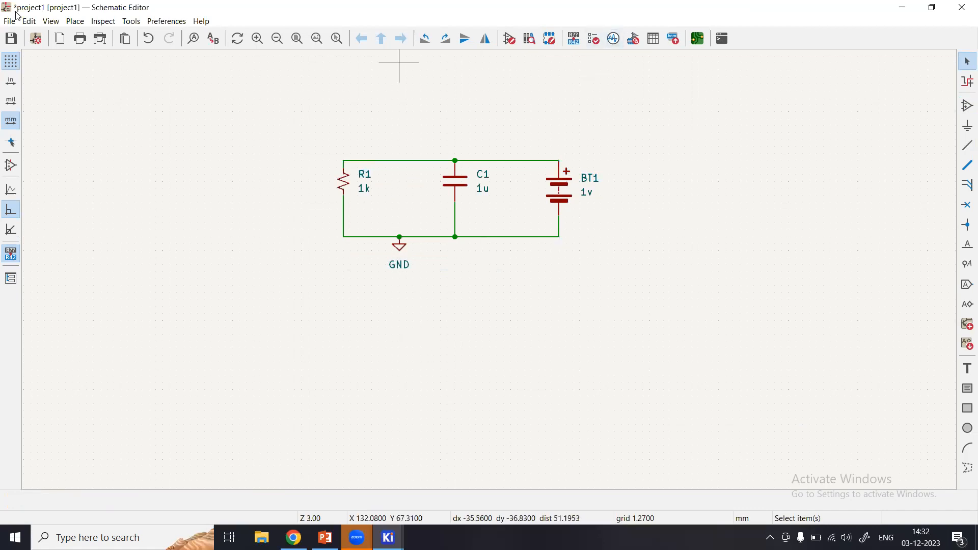
{"action": "left_click", "coordinate": [11, 38]}
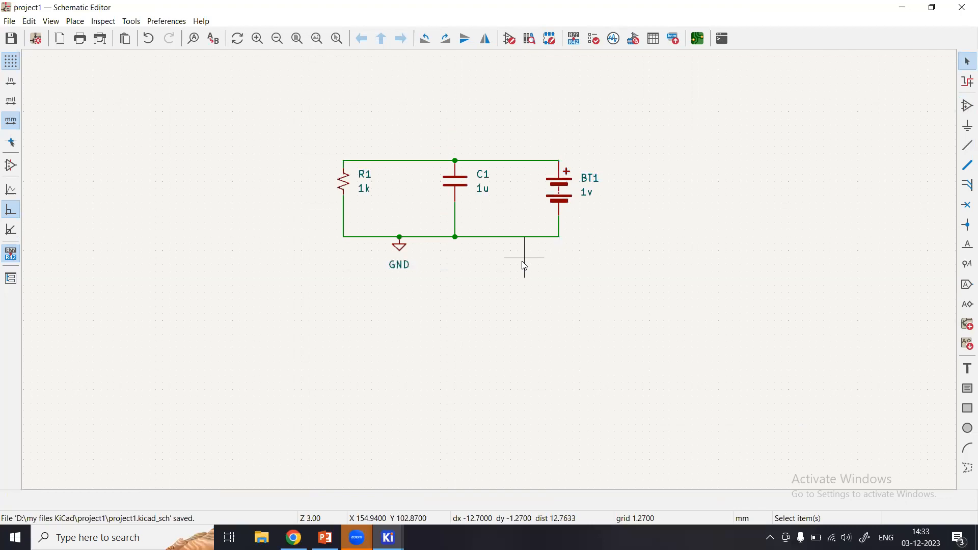
Open the SPICE simulator, enlarge its window and try to open the simulation command settings.
{"action": "left_click", "coordinate": [614, 39]}
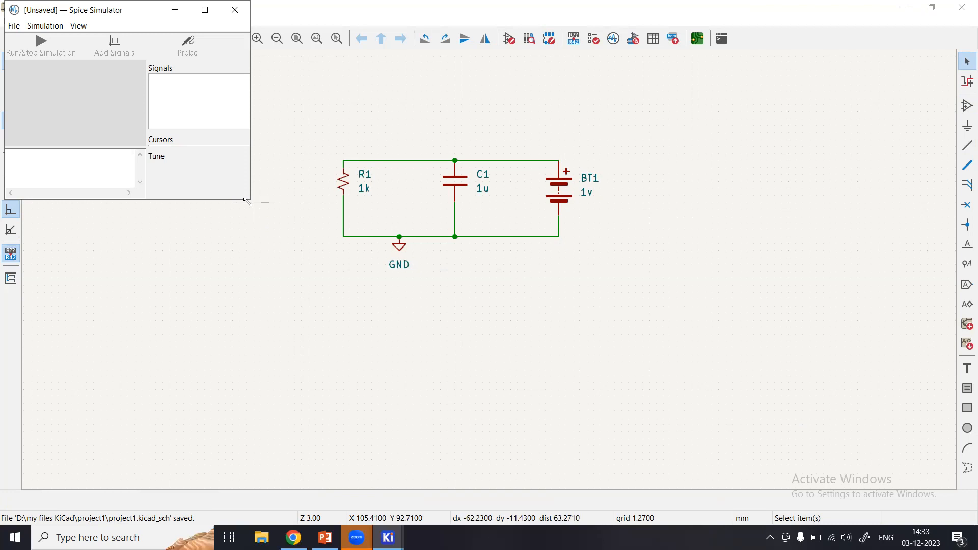
{"action": "left_click_drag", "start_coordinate": [247, 201], "coordinate": [429, 369]}
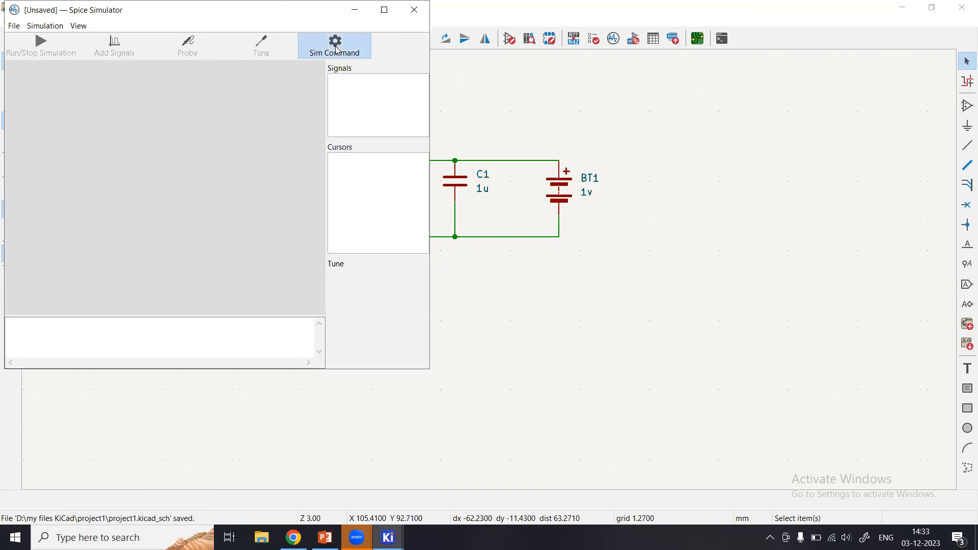
{"action": "left_click", "coordinate": [323, 60]}
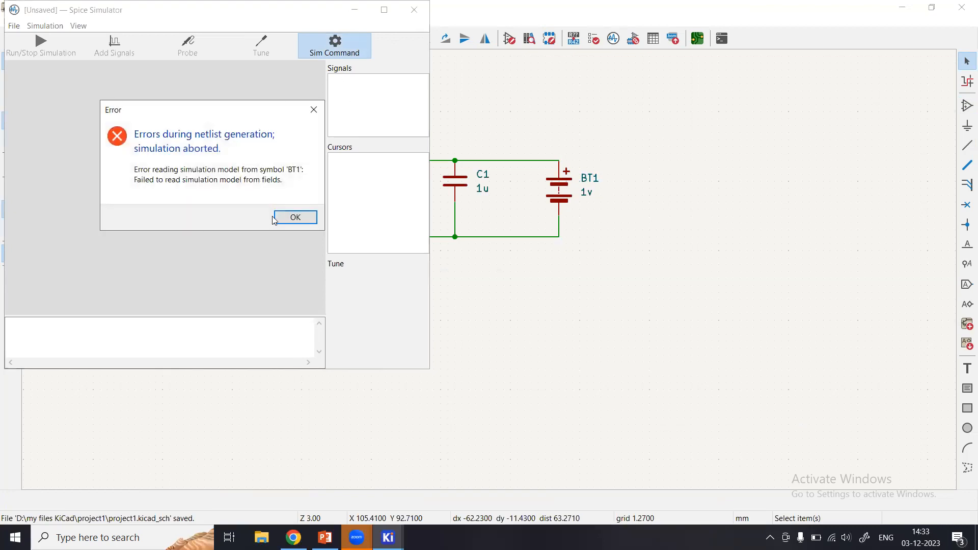
{"action": "left_click", "coordinate": [279, 219]}
Show the circuit's SPICE netlist, read its text and close the simulator.
{"action": "left_click", "coordinate": [14, 26]}
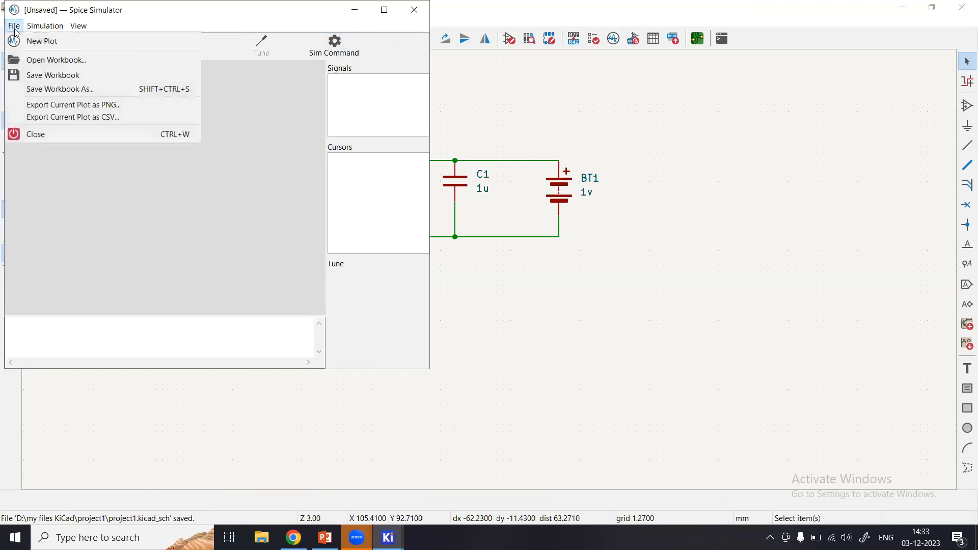
{"action": "mouse_move", "coordinate": [35, 29]}
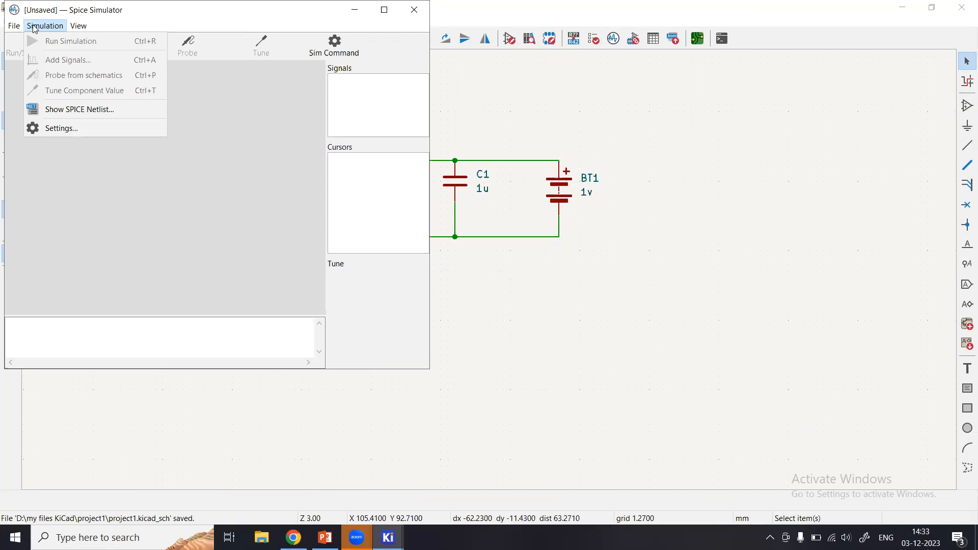
{"action": "mouse_move", "coordinate": [76, 28]}
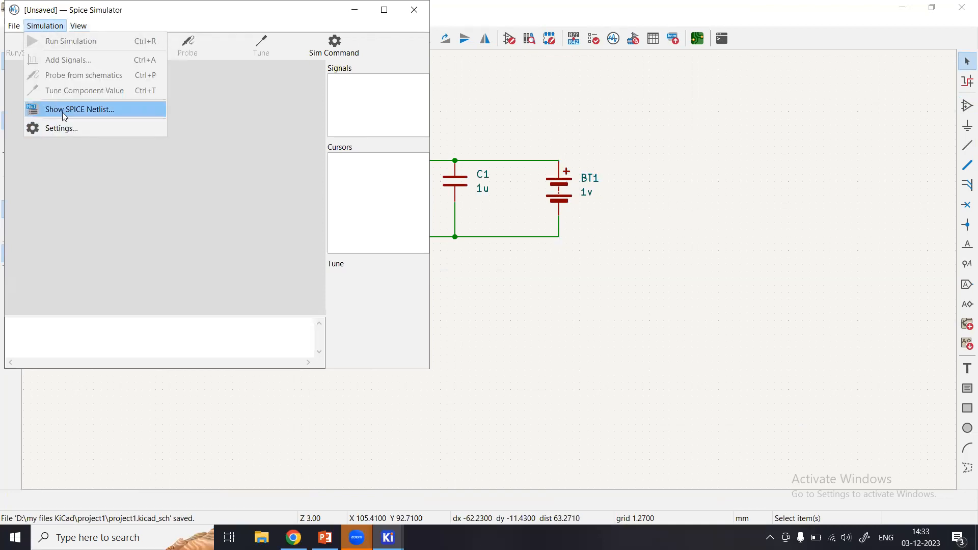
{"action": "left_click", "coordinate": [63, 110]}
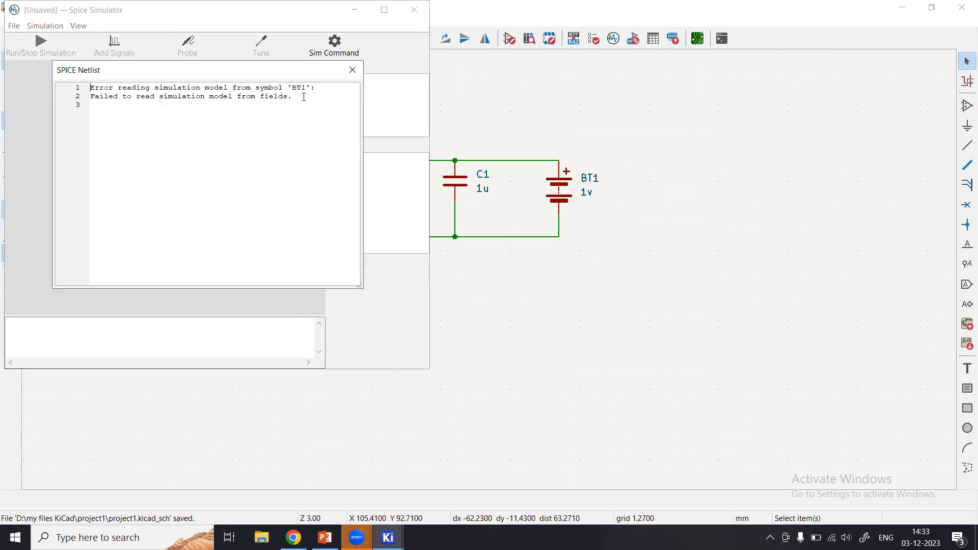
{"action": "left_click_drag", "start_coordinate": [289, 97], "coordinate": [70, 87]}
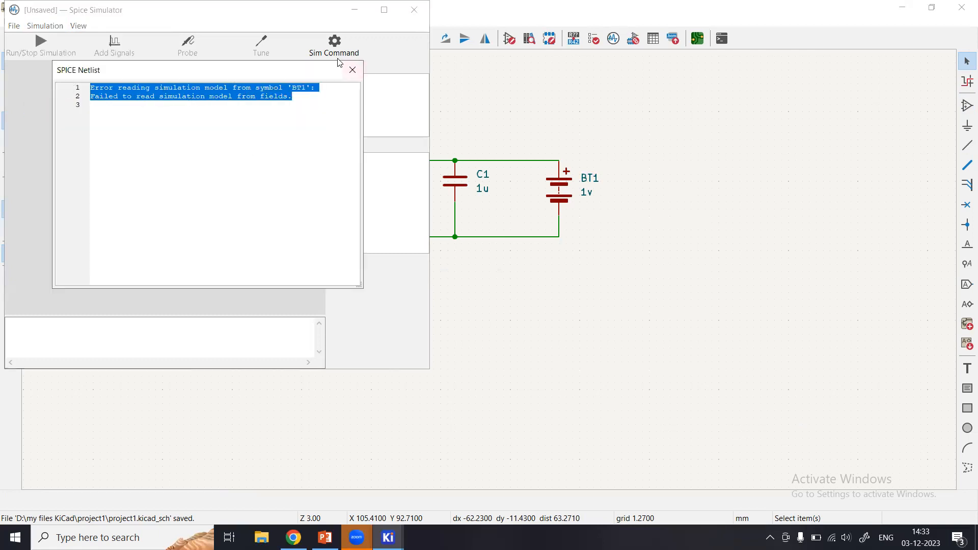
{"action": "left_click", "coordinate": [352, 70]}
{"action": "left_click", "coordinate": [414, 10]}
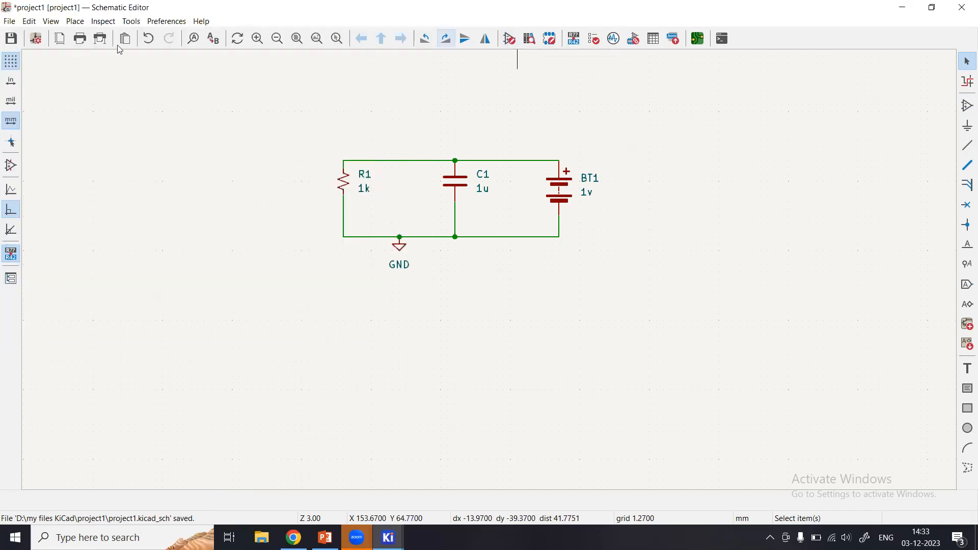
Open the Electrical Rules Checker and run ERC on the schematic.
{"action": "left_click", "coordinate": [70, 23]}
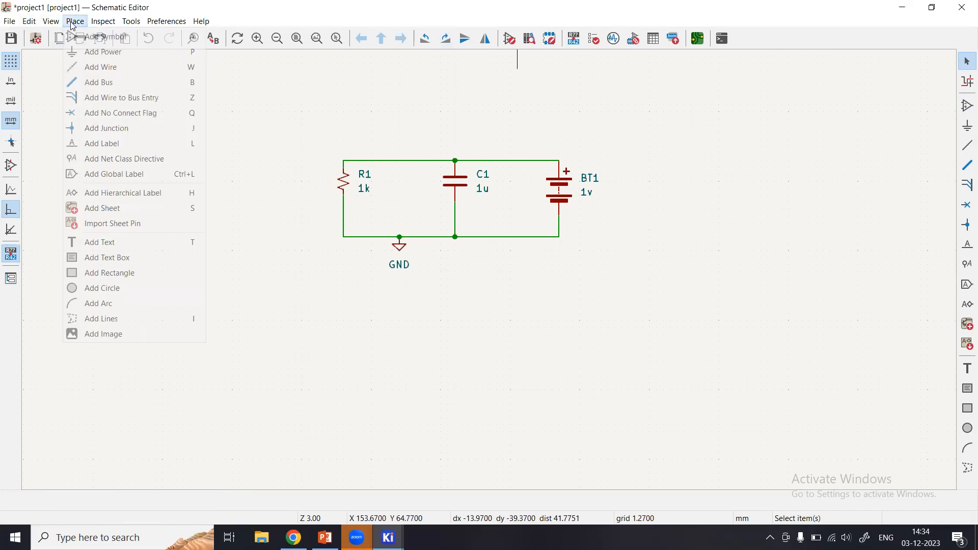
{"action": "mouse_move", "coordinate": [99, 26]}
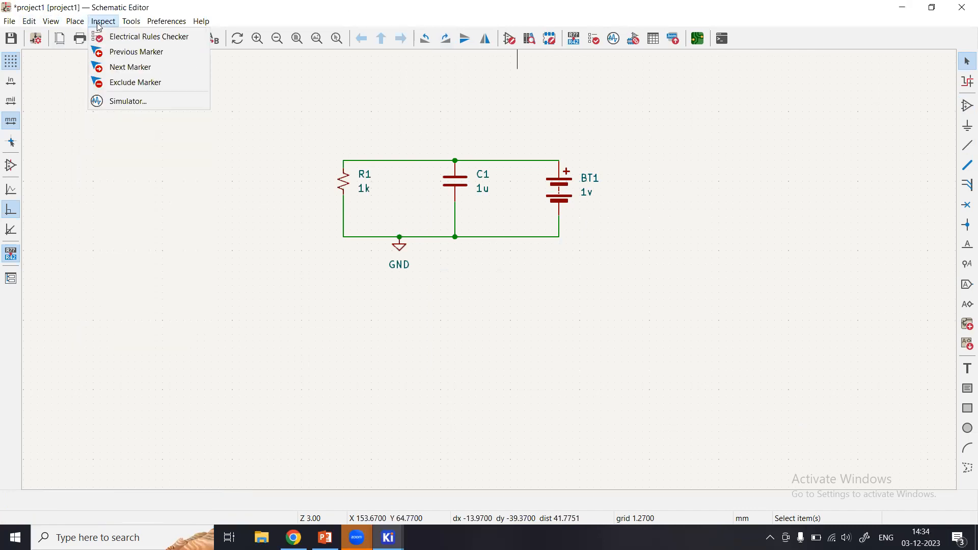
{"action": "left_click", "coordinate": [135, 38]}
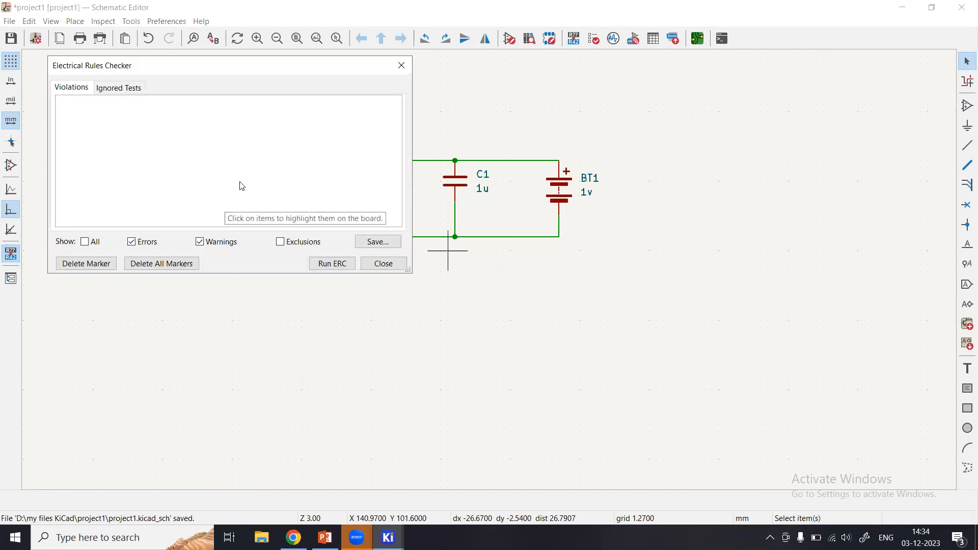
{"action": "left_click", "coordinate": [333, 263]}
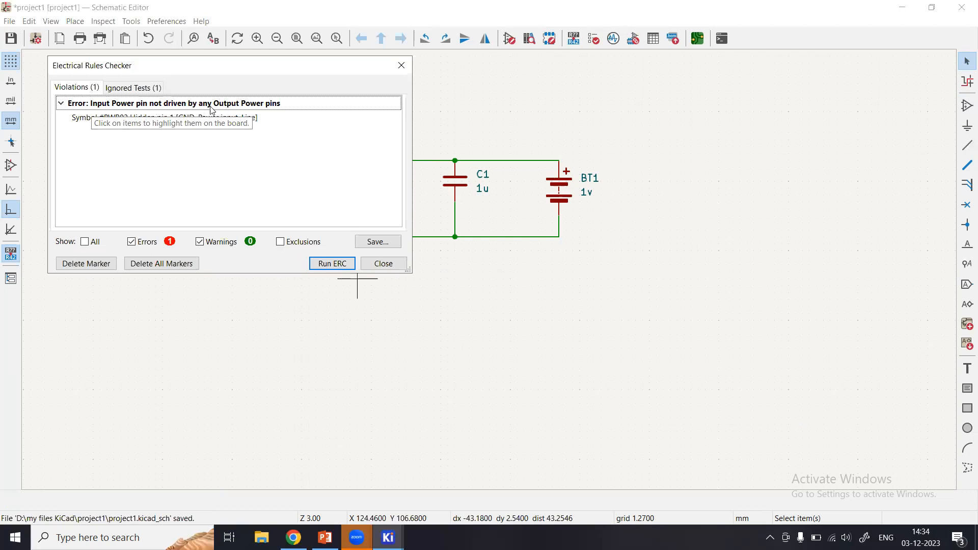
Move the checker window clear of the circuit, examine the symbol reported in the violation and close the checker.
{"action": "left_click_drag", "start_coordinate": [320, 66], "coordinate": [326, 73]}
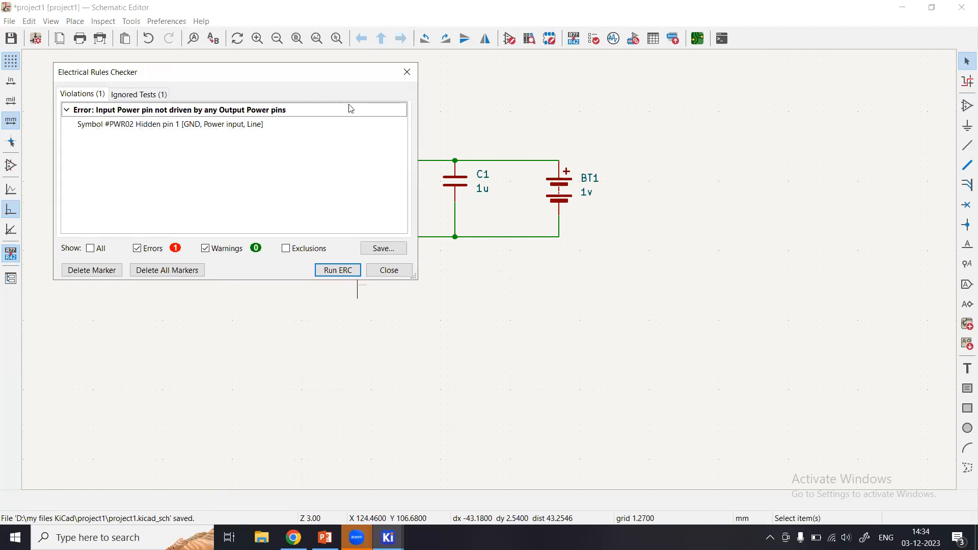
{"action": "left_click", "coordinate": [350, 108]}
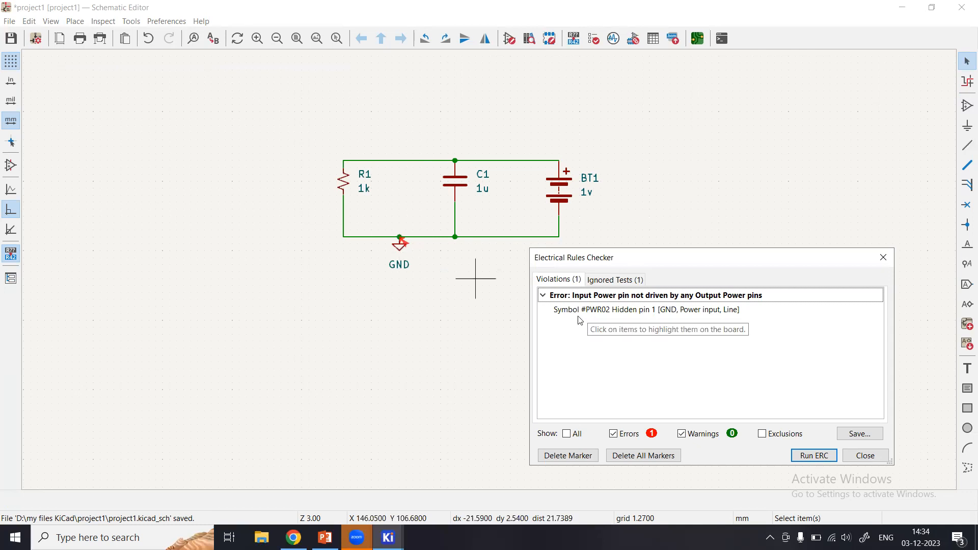
{"action": "left_click", "coordinate": [711, 311]}
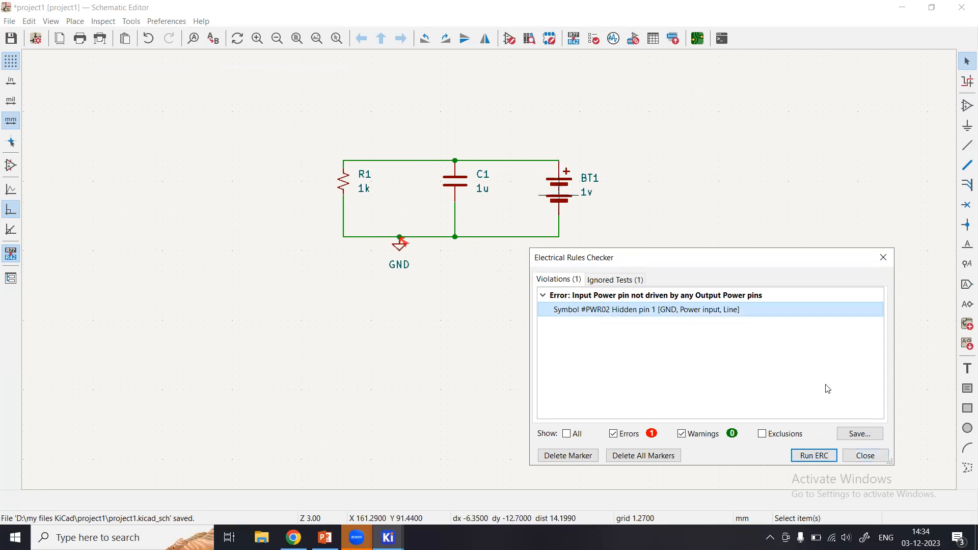
{"action": "left_click", "coordinate": [876, 458]}
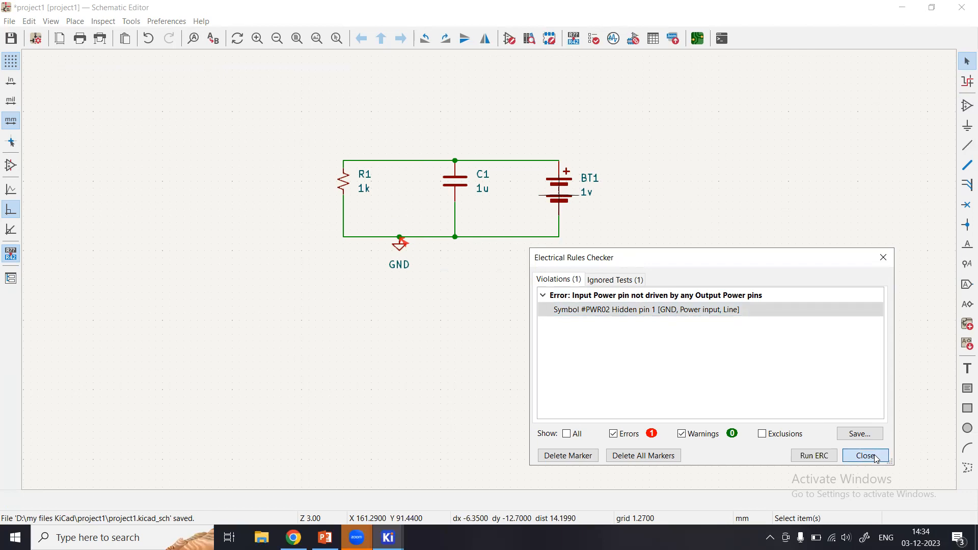
{"action": "left_click", "coordinate": [866, 456]}
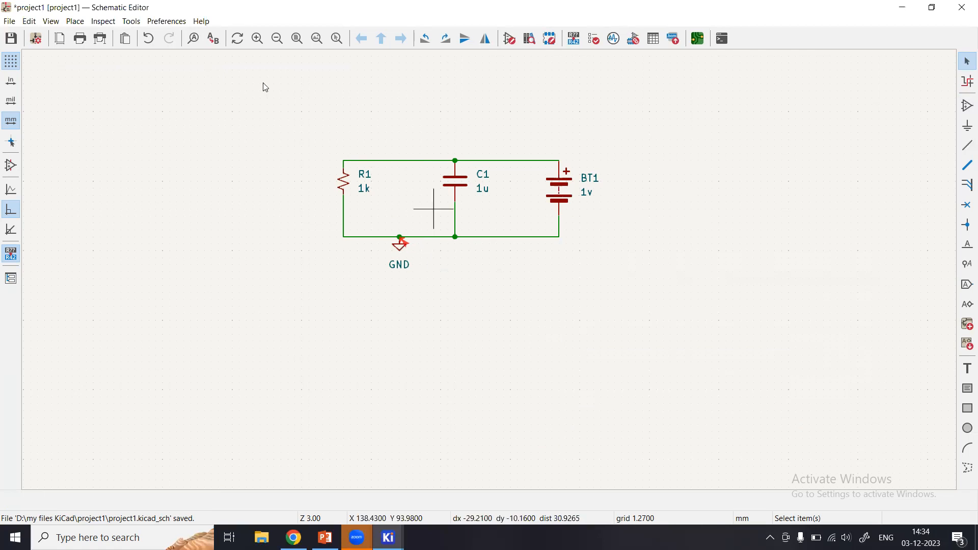
Cut the GND power symbol from the bottom wire of the circuit and save the schematic.
{"action": "left_click_drag", "start_coordinate": [448, 271], "coordinate": [385, 219]}
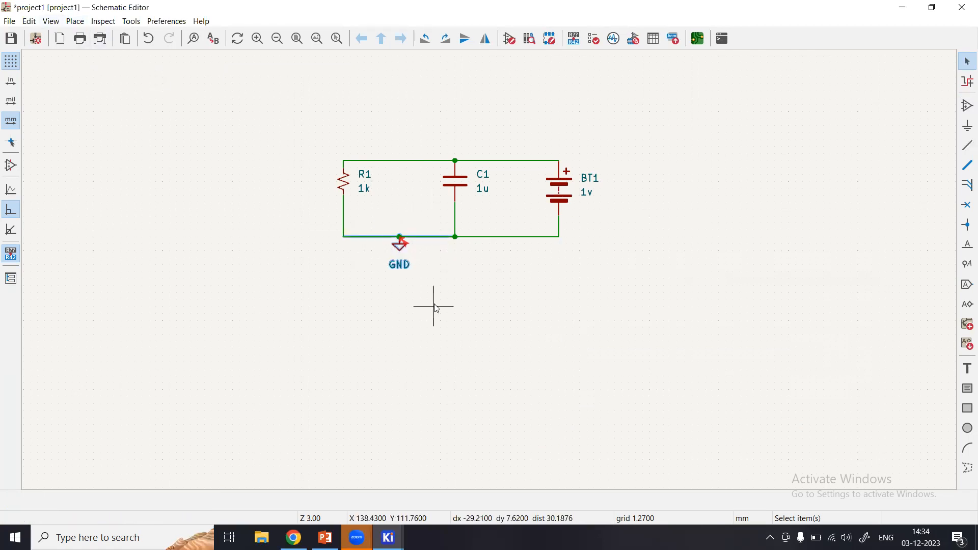
{"action": "right_click", "coordinate": [400, 252]}
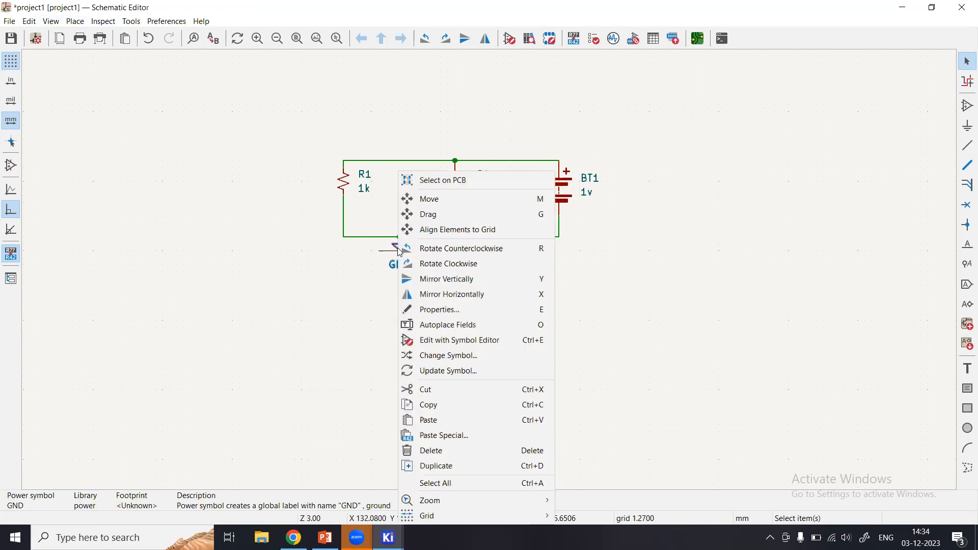
{"action": "left_click", "coordinate": [430, 390]}
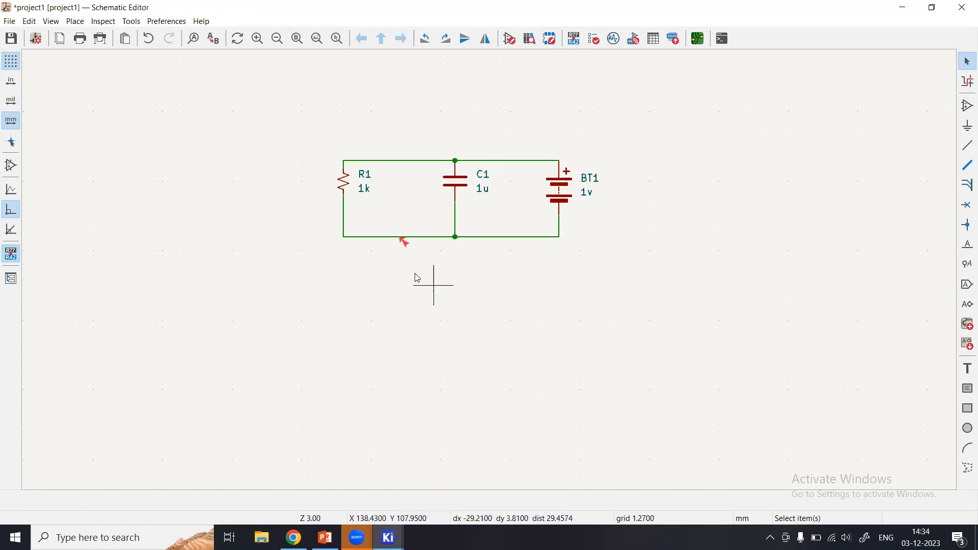
{"action": "left_click", "coordinate": [13, 41]}
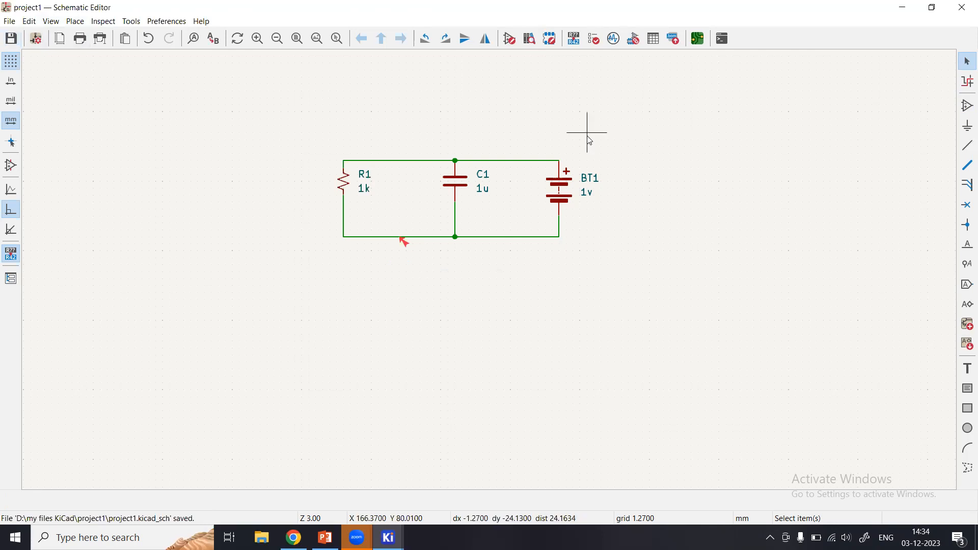
Rerun the electrical rules check on the circuit without its ground symbol.
{"action": "left_click", "coordinate": [131, 22]}
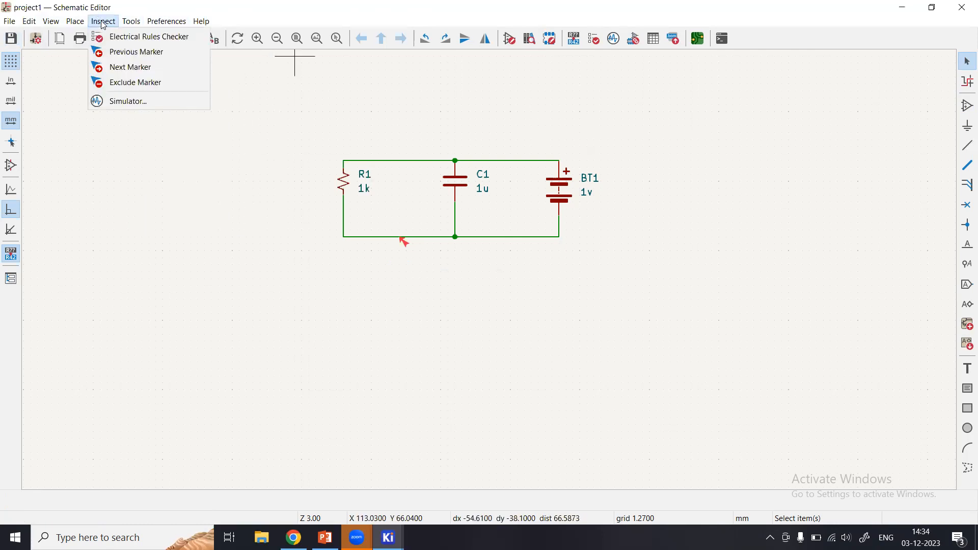
{"action": "left_click", "coordinate": [104, 22]}
{"action": "left_click", "coordinate": [104, 22]}
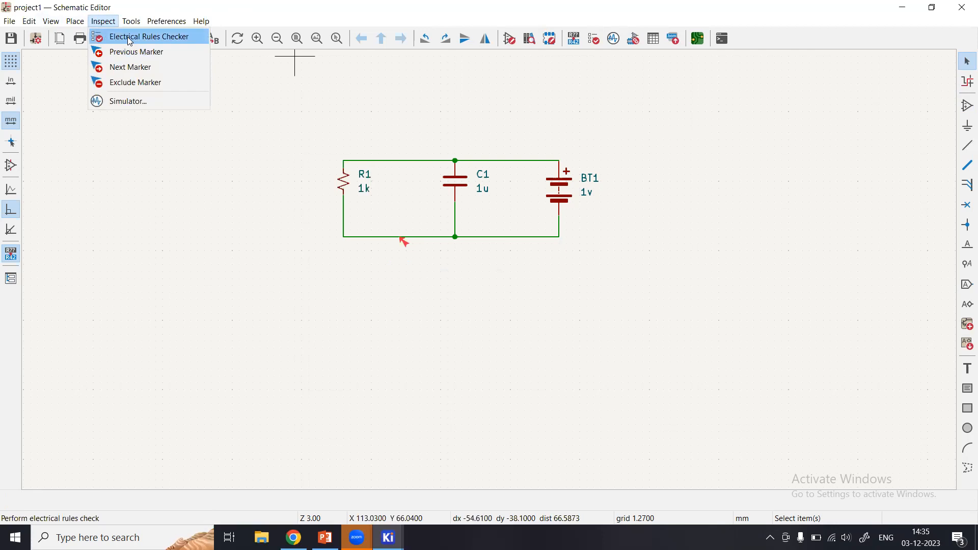
{"action": "left_click", "coordinate": [130, 38]}
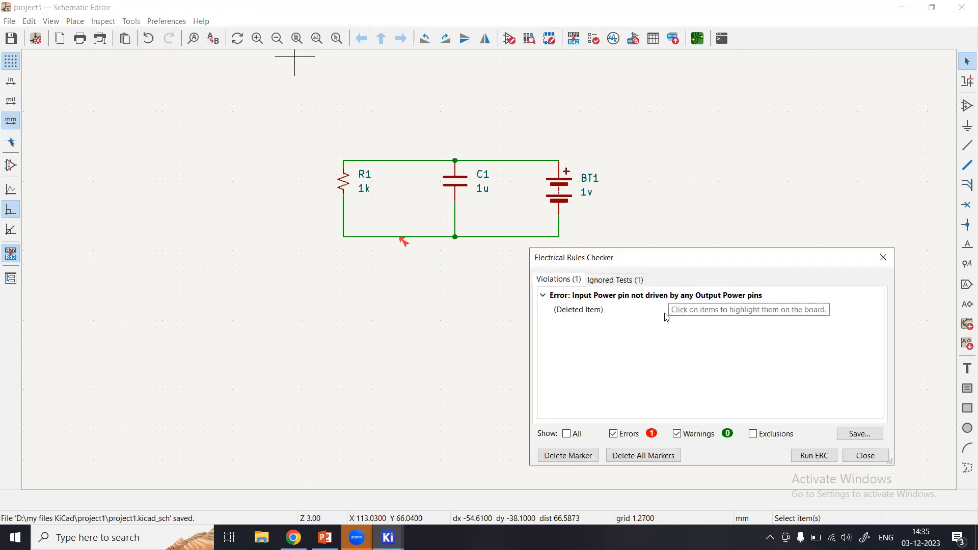
{"action": "left_click", "coordinate": [810, 455]}
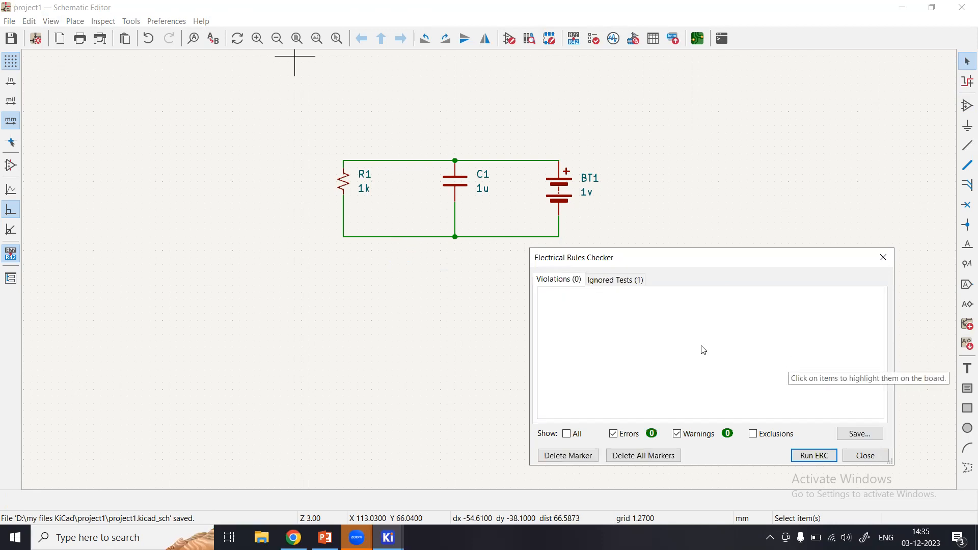
Review the ignored tests in the Electrical Rules Checker, rerun ERC on the circuit and close the checker.
{"action": "left_click", "coordinate": [611, 280]}
{"action": "left_click", "coordinate": [597, 299]}
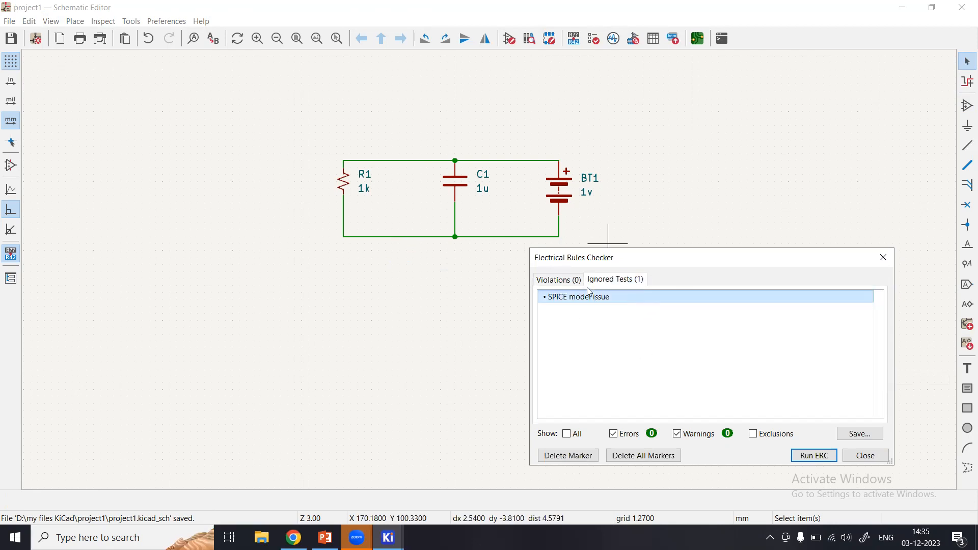
{"action": "left_click", "coordinate": [560, 280]}
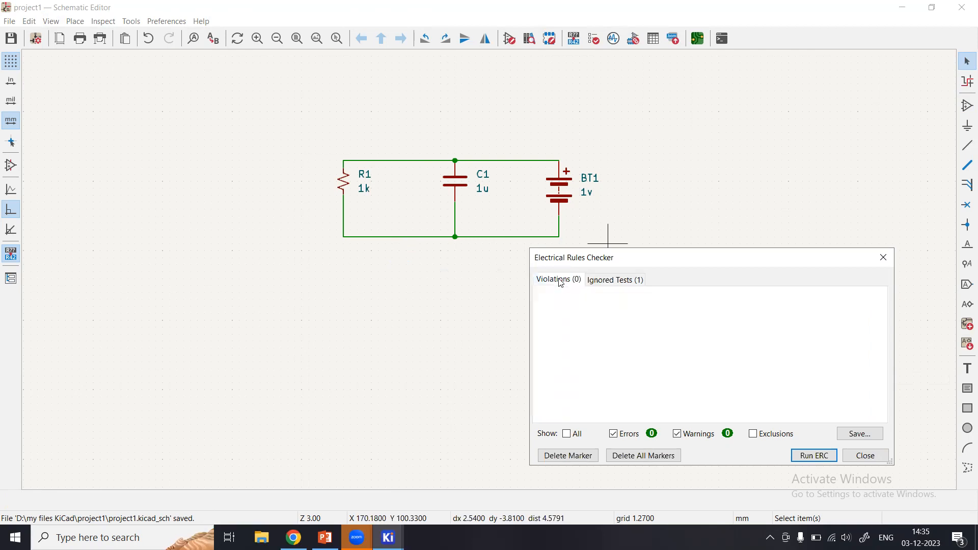
{"action": "left_click", "coordinate": [815, 457]}
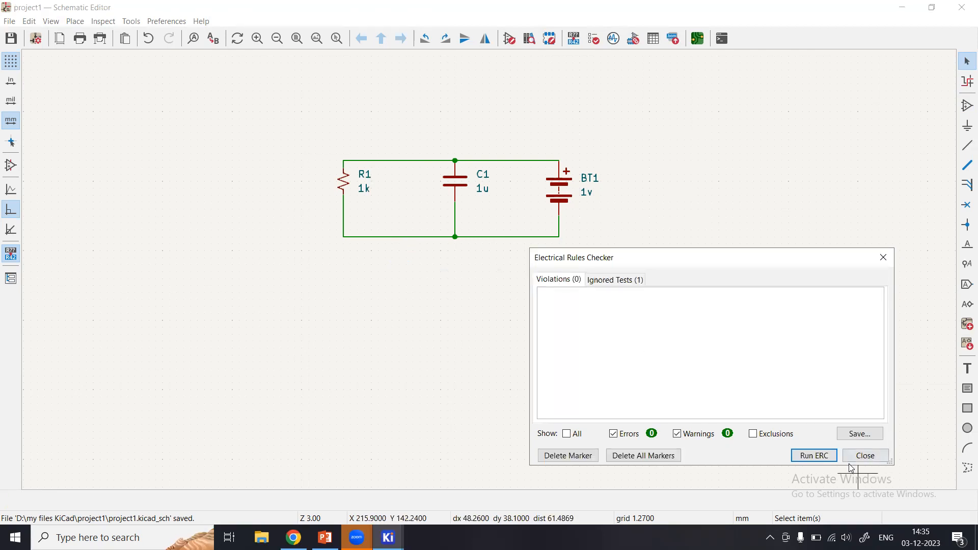
{"action": "left_click", "coordinate": [865, 455]}
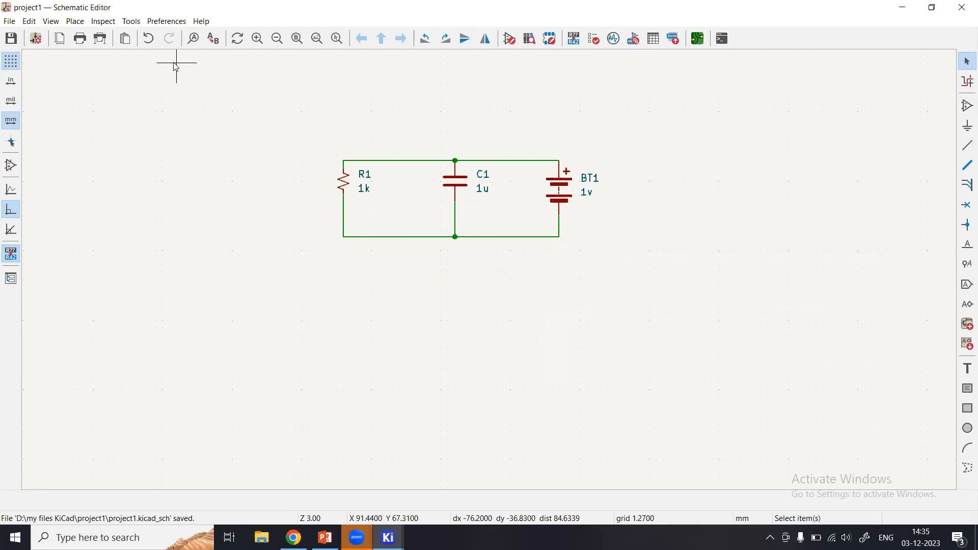
Open the Spice Simulator, view the circuit's SPICE netlist, and close both the netlist and the simulator.
{"action": "left_click", "coordinate": [102, 22]}
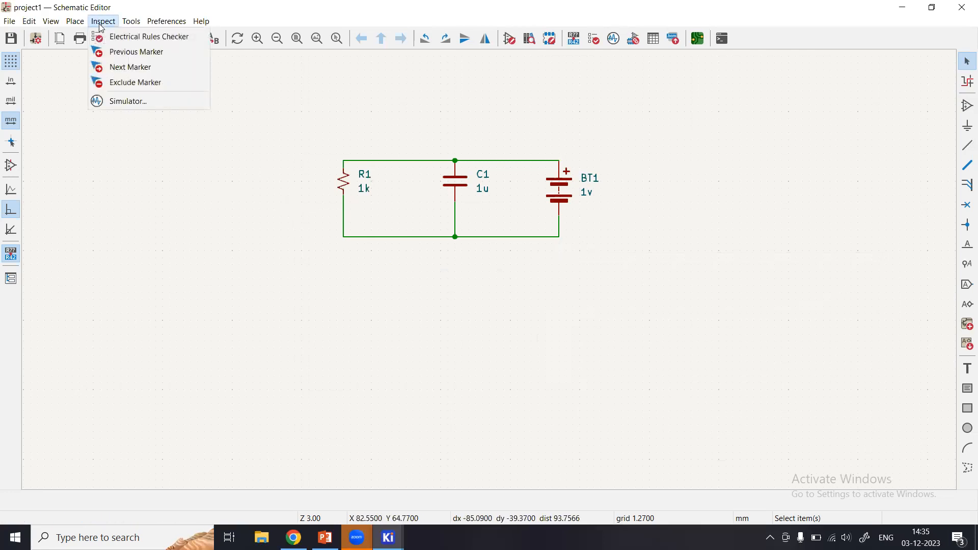
{"action": "left_click", "coordinate": [126, 101]}
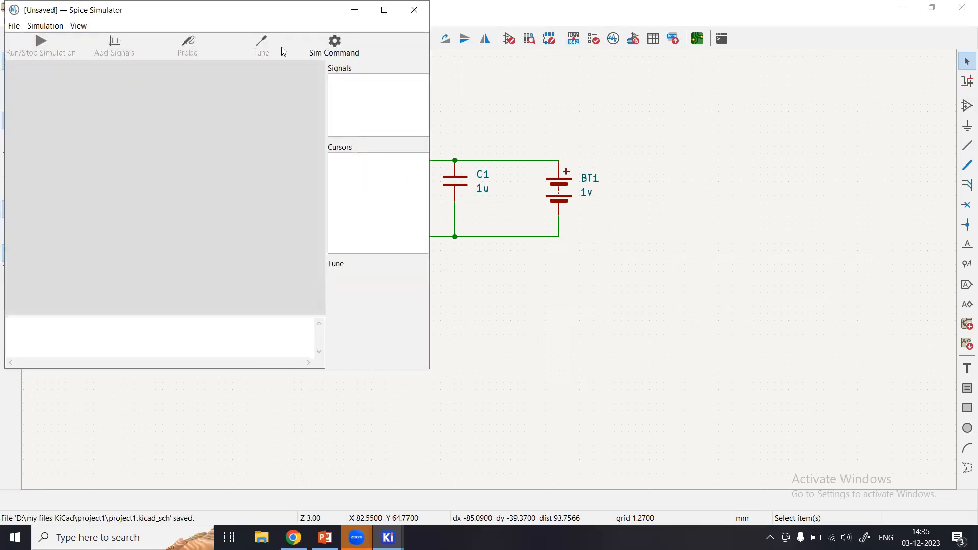
{"action": "left_click", "coordinate": [44, 25]}
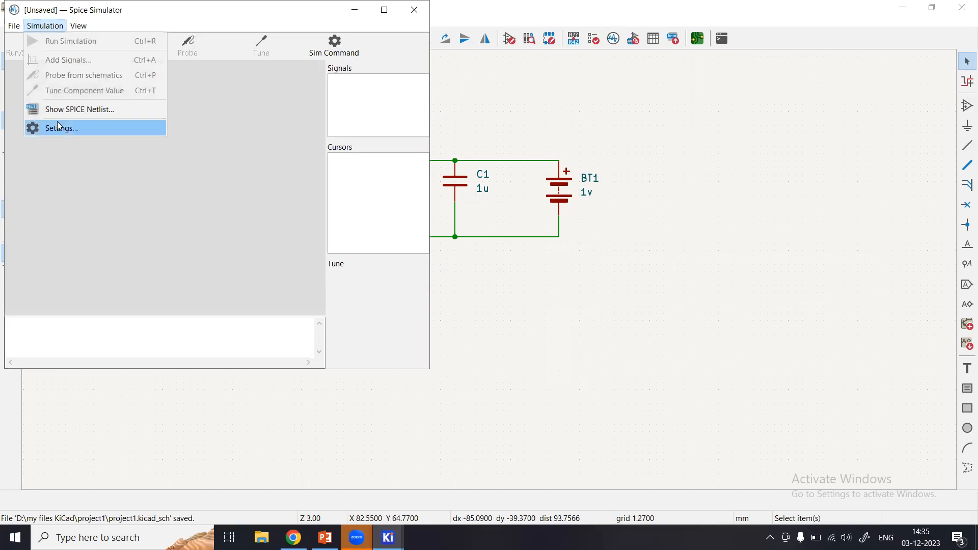
{"action": "left_click", "coordinate": [57, 107]}
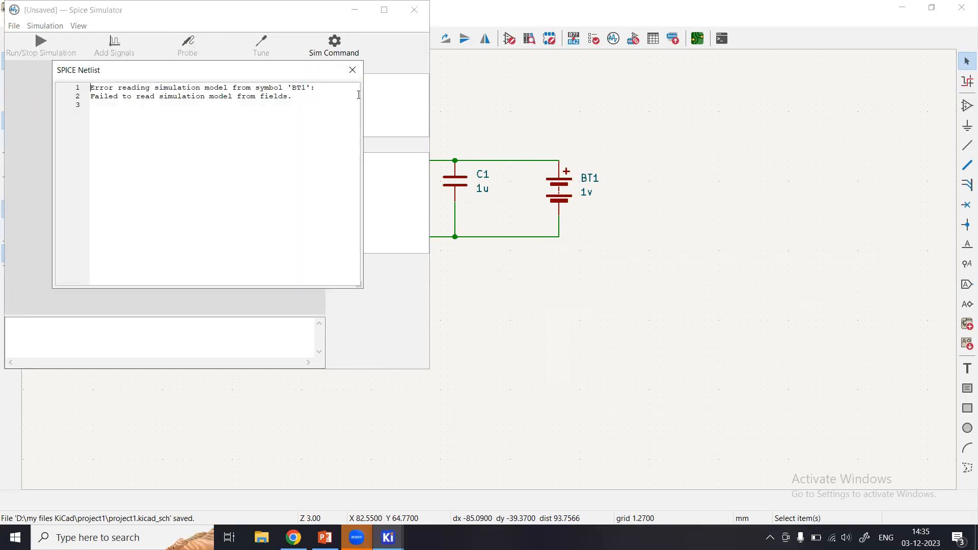
{"action": "left_click", "coordinate": [352, 70]}
{"action": "left_click", "coordinate": [414, 10]}
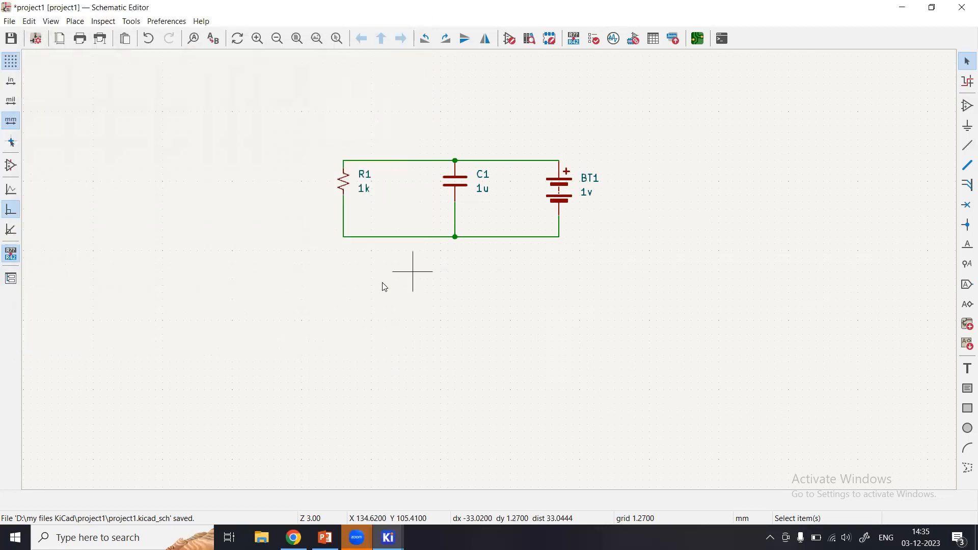
{"action": "left_click", "coordinate": [103, 21]}
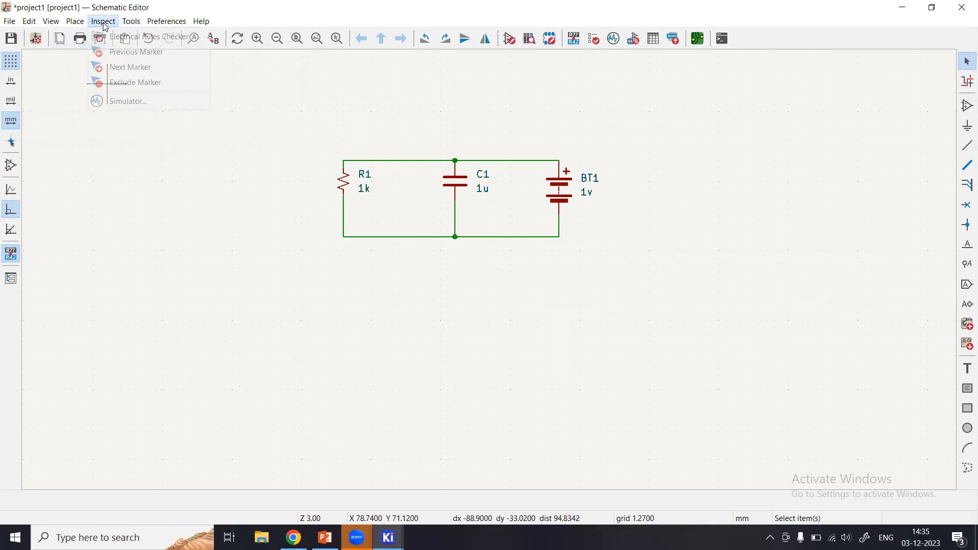
{"action": "mouse_move", "coordinate": [127, 23]}
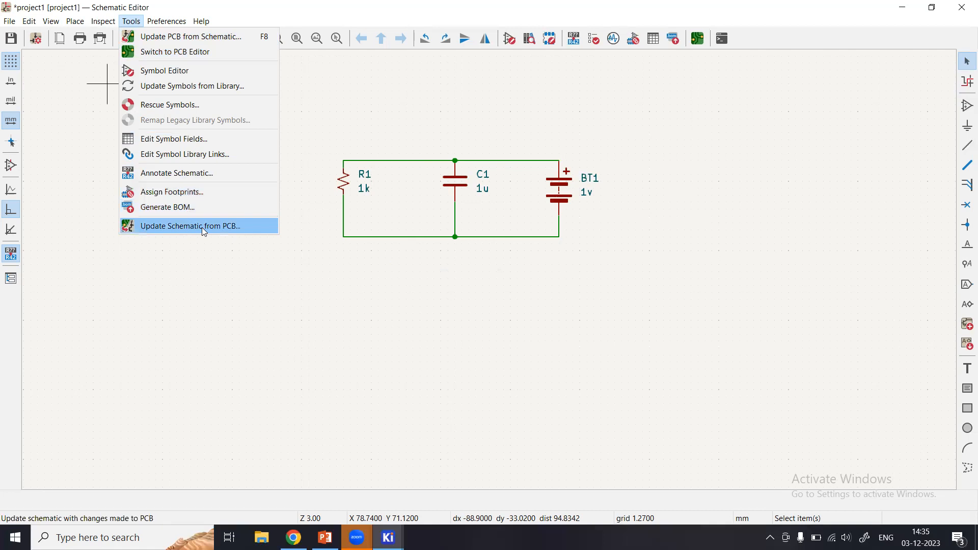
{"action": "mouse_move", "coordinate": [165, 22]}
{"action": "mouse_move", "coordinate": [204, 26]}
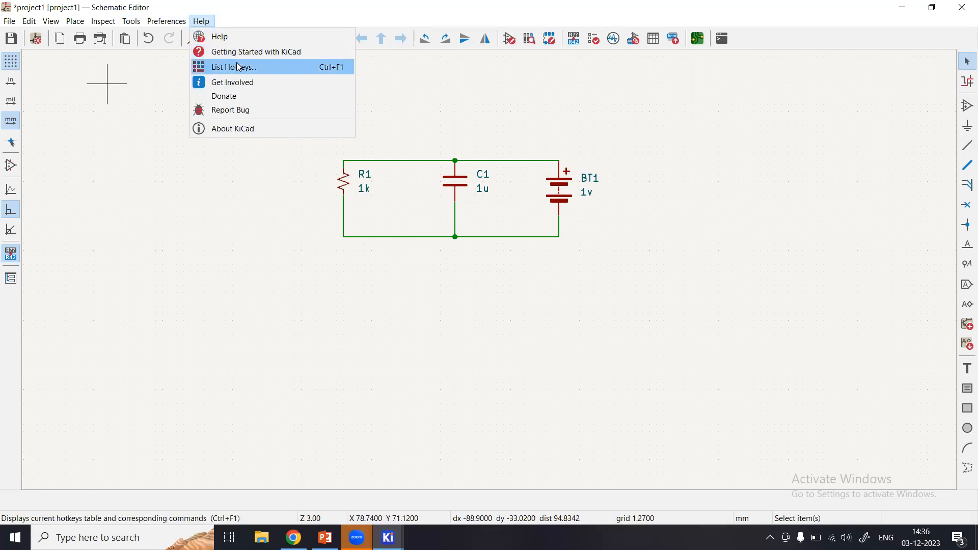
{"action": "left_click", "coordinate": [561, 111]}
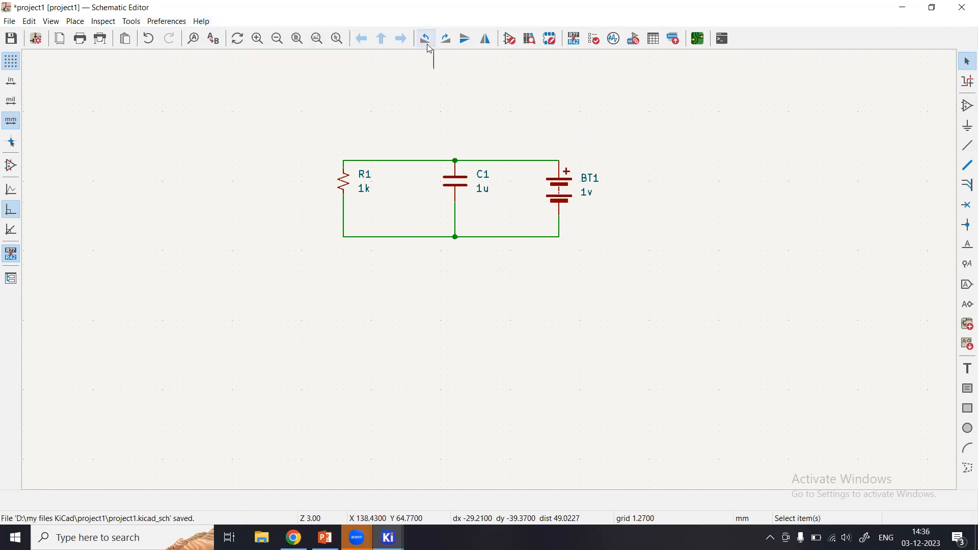
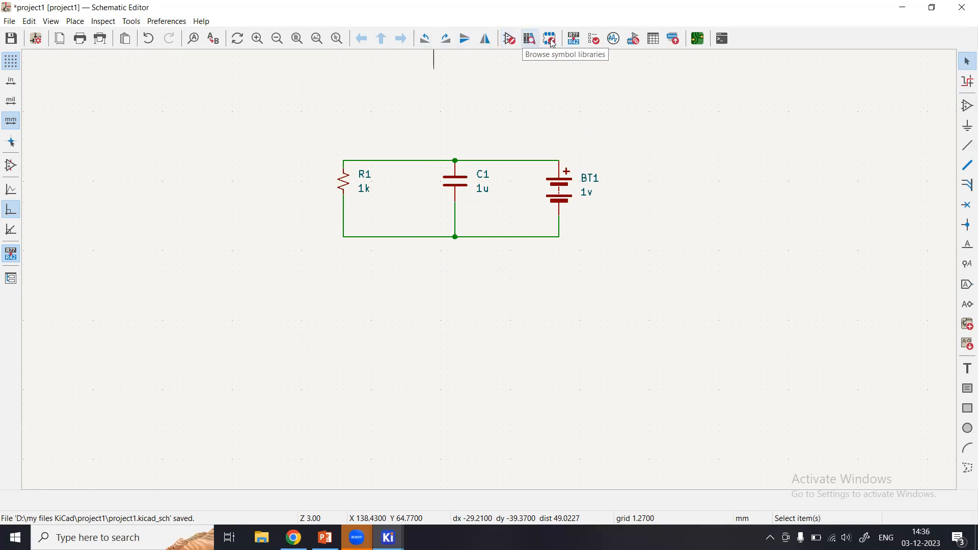
Reopen the Electrical Rules Checker, run ERC once more and close its window.
{"action": "left_click", "coordinate": [596, 45]}
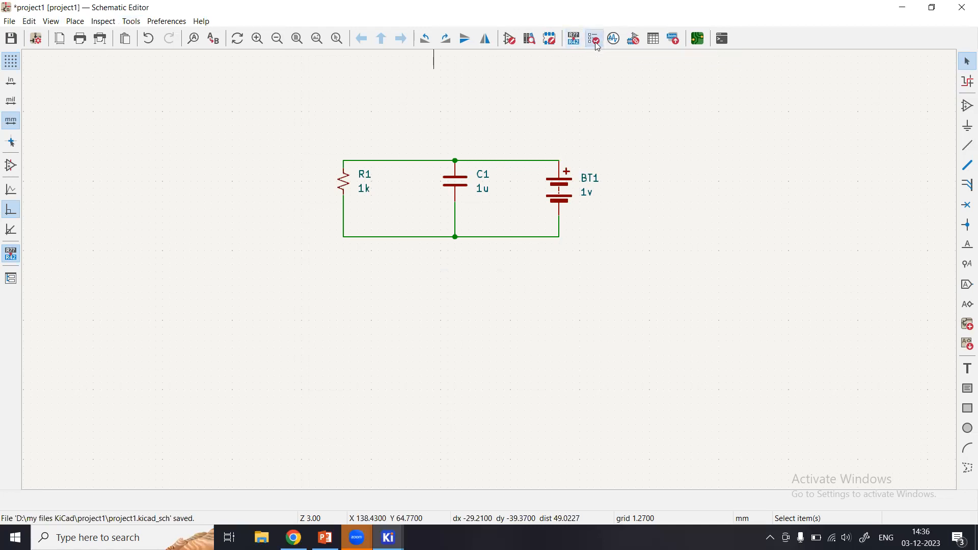
{"action": "left_click", "coordinate": [813, 455]}
{"action": "left_click", "coordinate": [857, 460]}
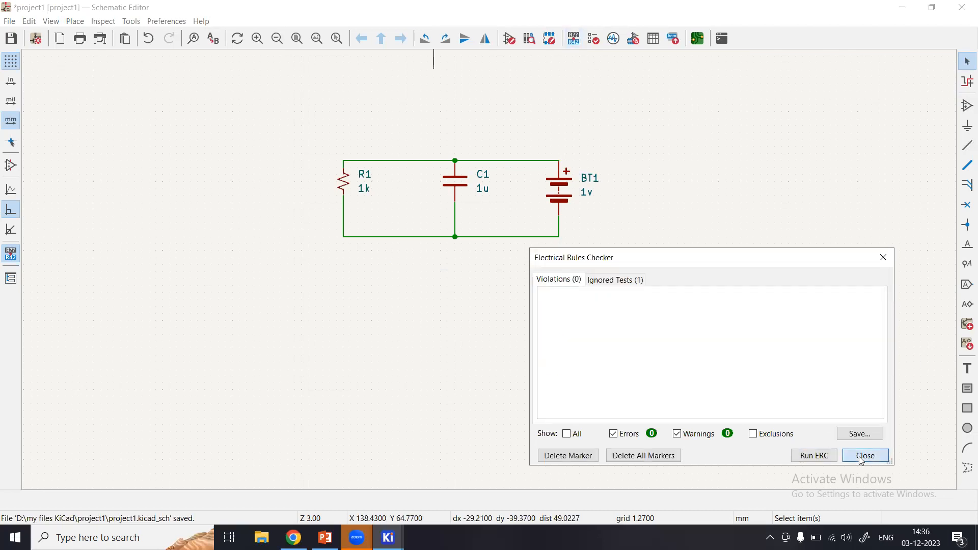
Reopen the Spice Simulator and try to open the simulation command settings.
{"action": "left_click", "coordinate": [614, 39]}
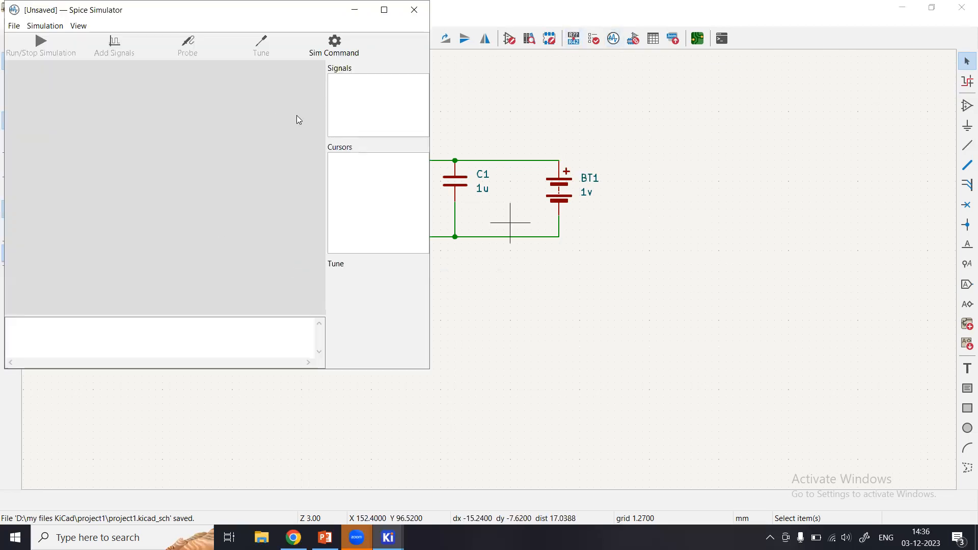
{"action": "left_click", "coordinate": [335, 45]}
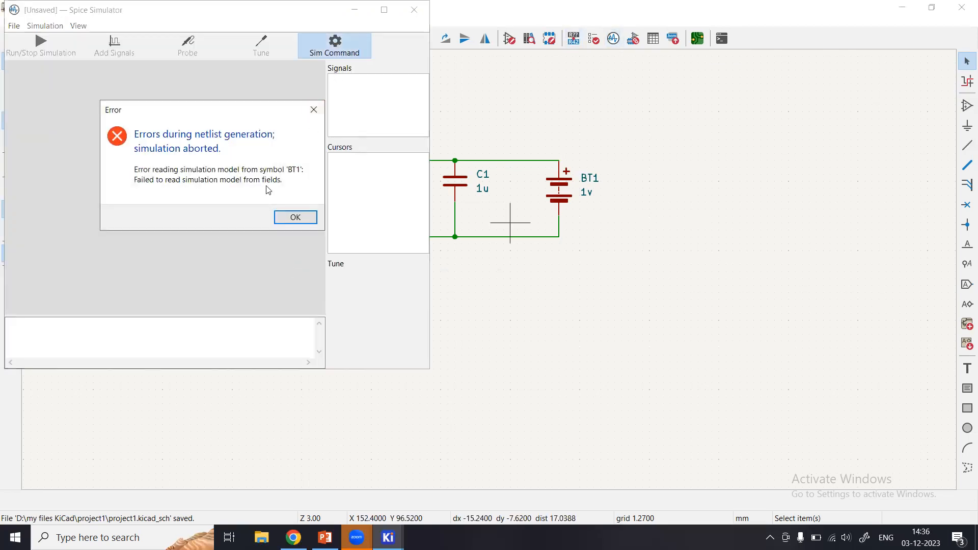
{"action": "left_click", "coordinate": [290, 217]}
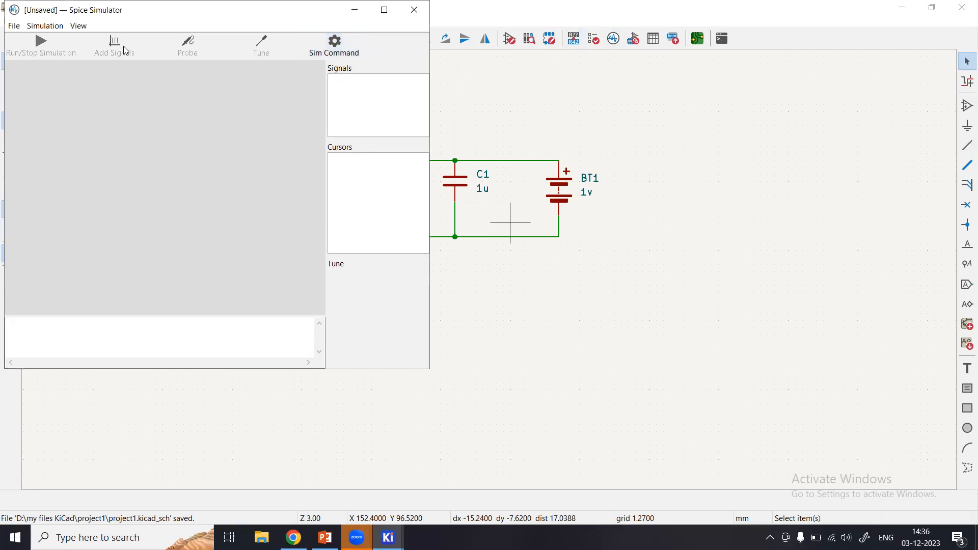
Try to create a new plot in the Spice Simulator, moving its window slightly away from the screen edge.
{"action": "left_click", "coordinate": [14, 26]}
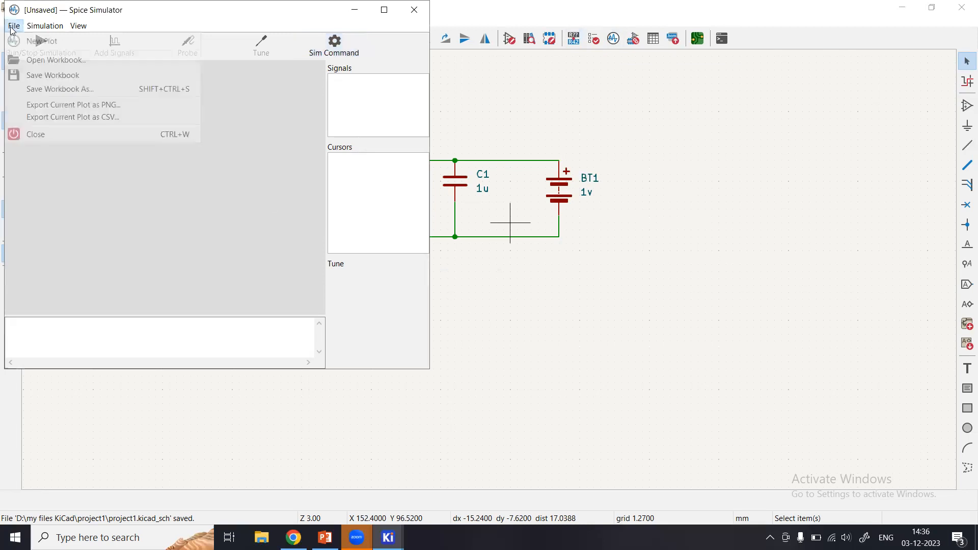
{"action": "left_click", "coordinate": [50, 43]}
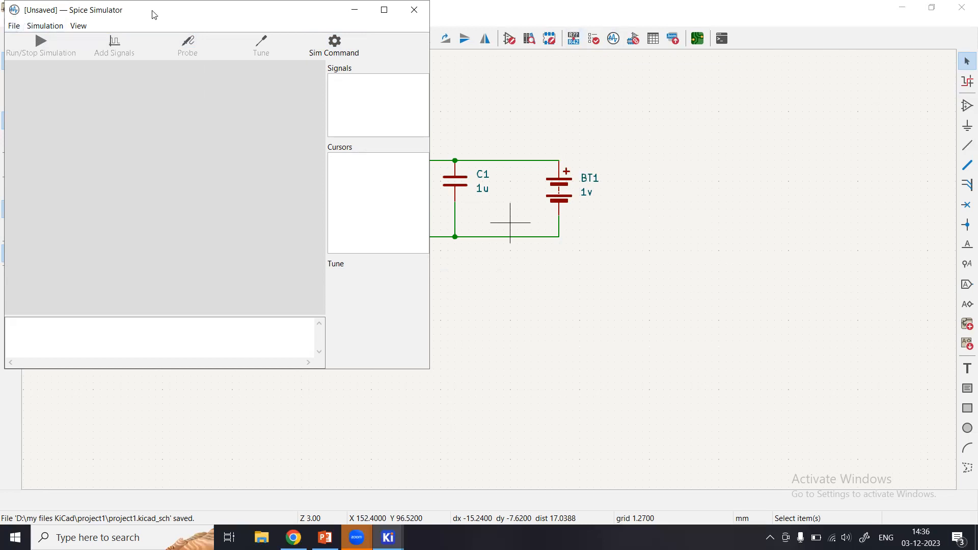
{"action": "left_click_drag", "start_coordinate": [155, 9], "coordinate": [182, 31]}
{"action": "left_click", "coordinate": [43, 47]}
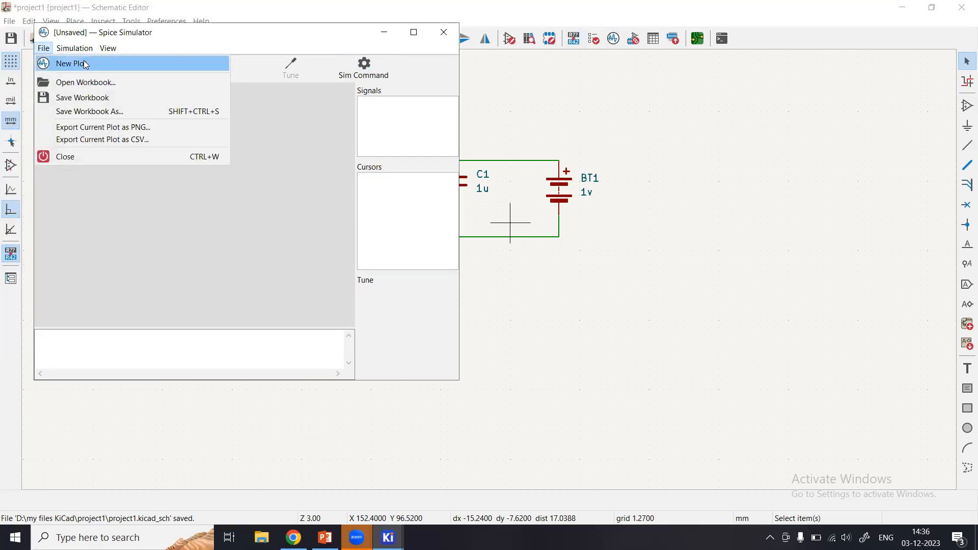
{"action": "left_click", "coordinate": [85, 64]}
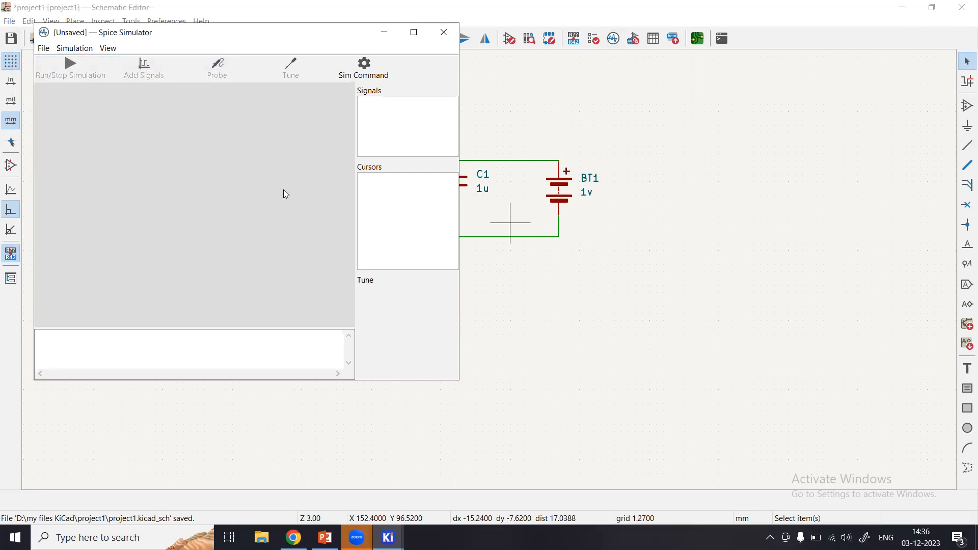
Look through the simulation and display options, fit the empty plot view on screen and close the Spice Simulator.
{"action": "left_click", "coordinate": [75, 49]}
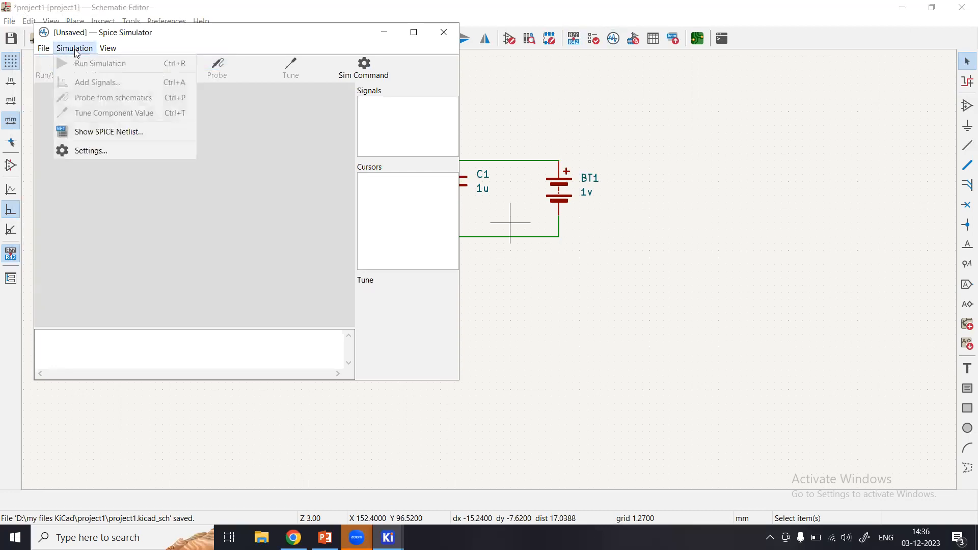
{"action": "mouse_move", "coordinate": [115, 49]}
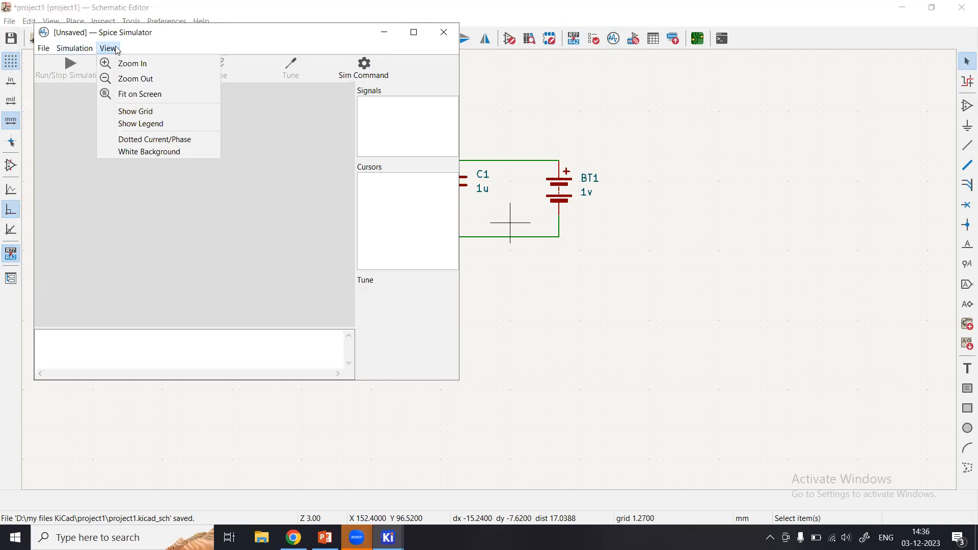
{"action": "left_click", "coordinate": [142, 95]}
{"action": "left_click", "coordinate": [444, 32]}
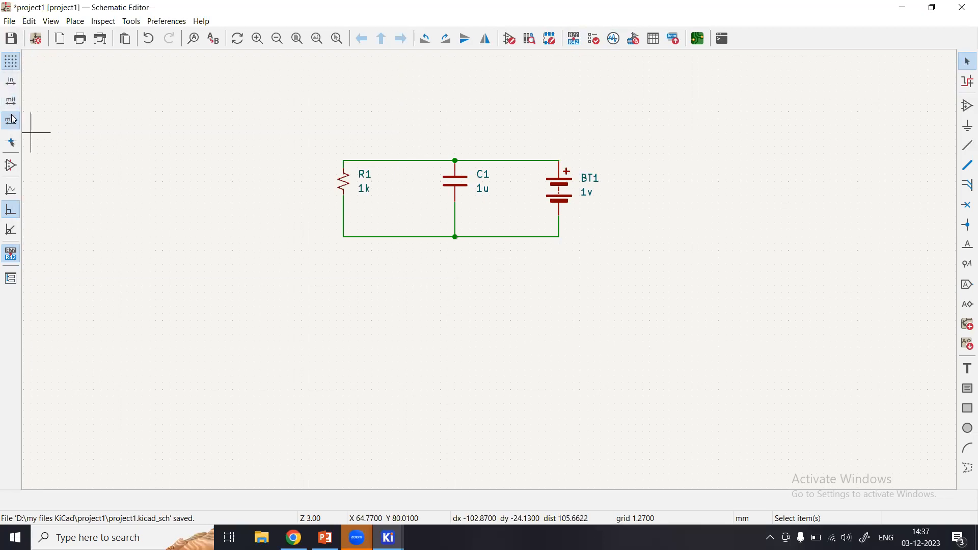
Set the schematic's zoom level to 4.50 to enlarge the circuit.
{"action": "left_click", "coordinate": [12, 168]}
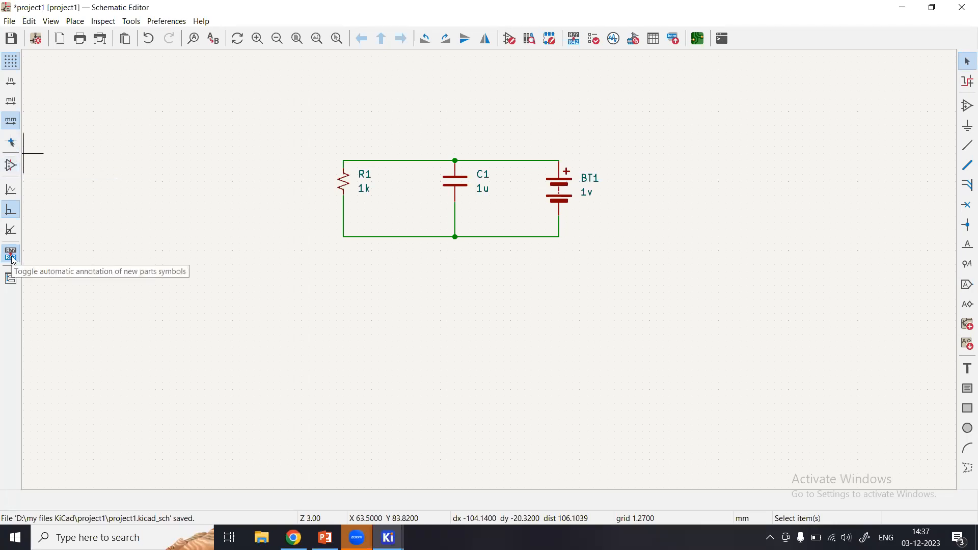
{"action": "right_click", "coordinate": [357, 140]}
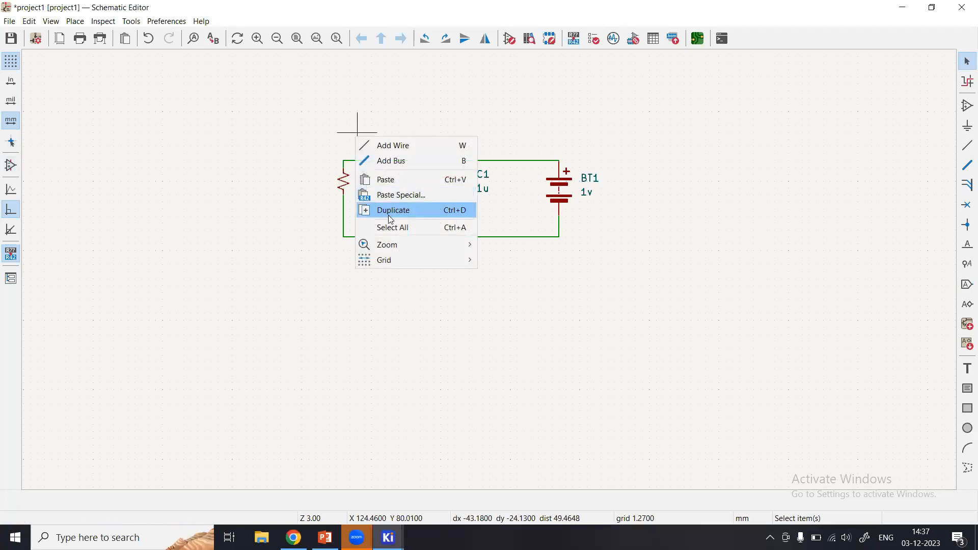
{"action": "mouse_move", "coordinate": [387, 243]}
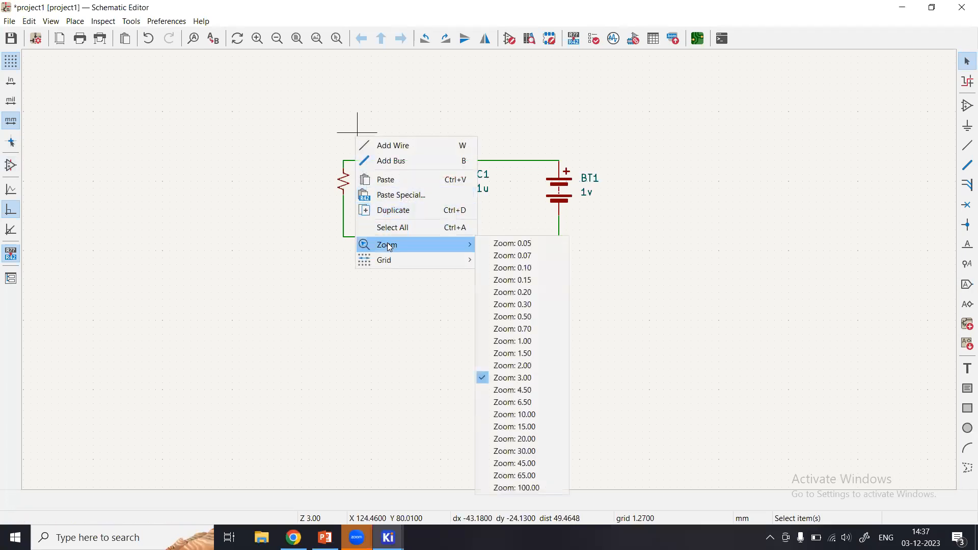
{"action": "left_click", "coordinate": [530, 390]}
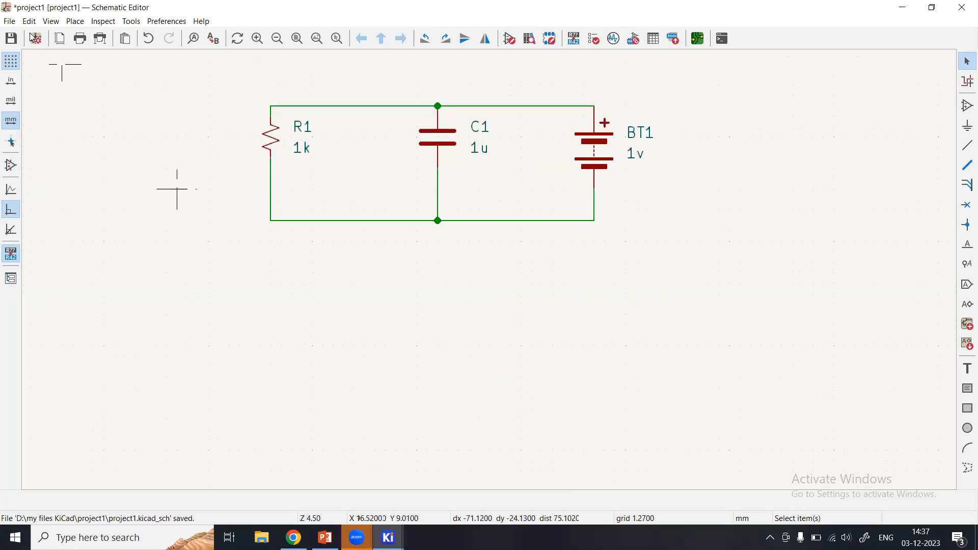
Export the schematic's netlist in KiCad format as project1, saving the .net file in the project1 folder.
{"action": "left_click", "coordinate": [12, 22]}
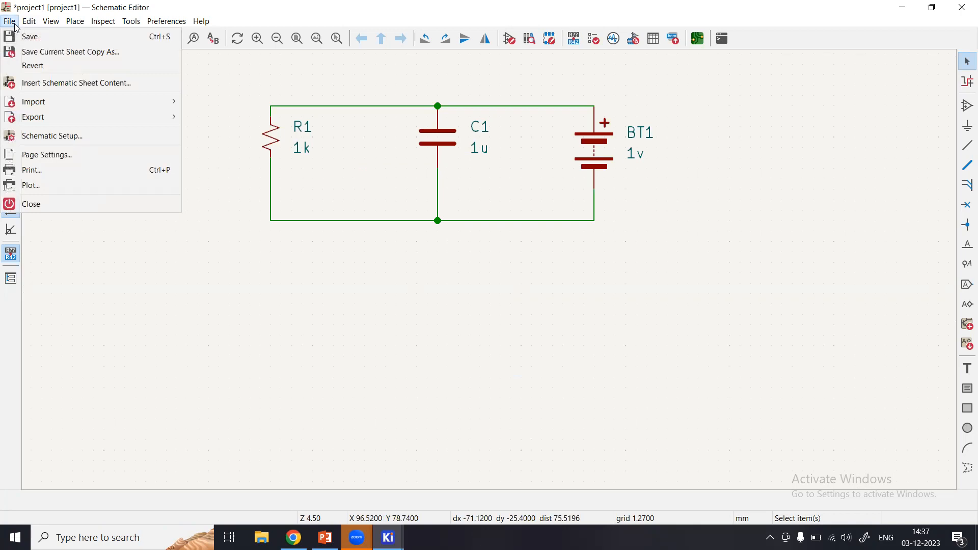
{"action": "mouse_move", "coordinate": [49, 110]}
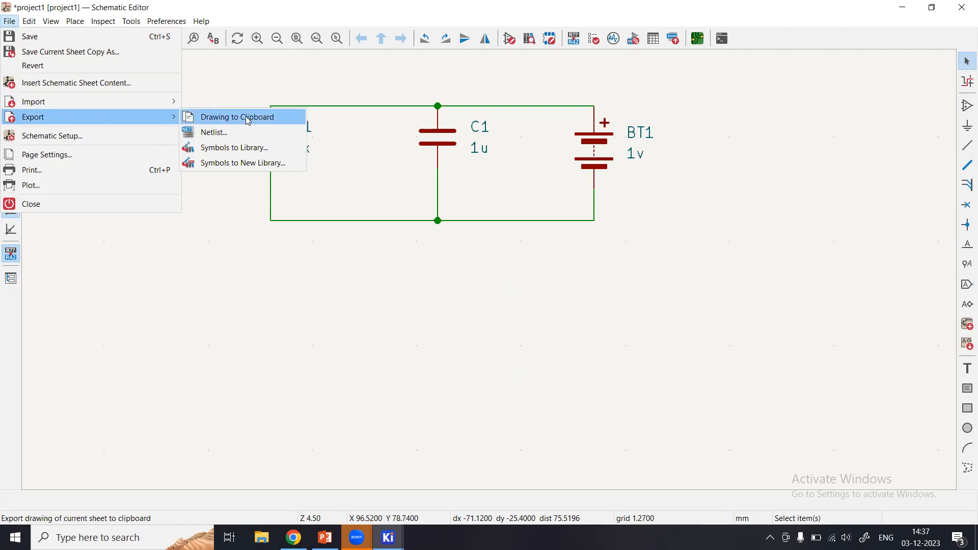
{"action": "left_click", "coordinate": [214, 134]}
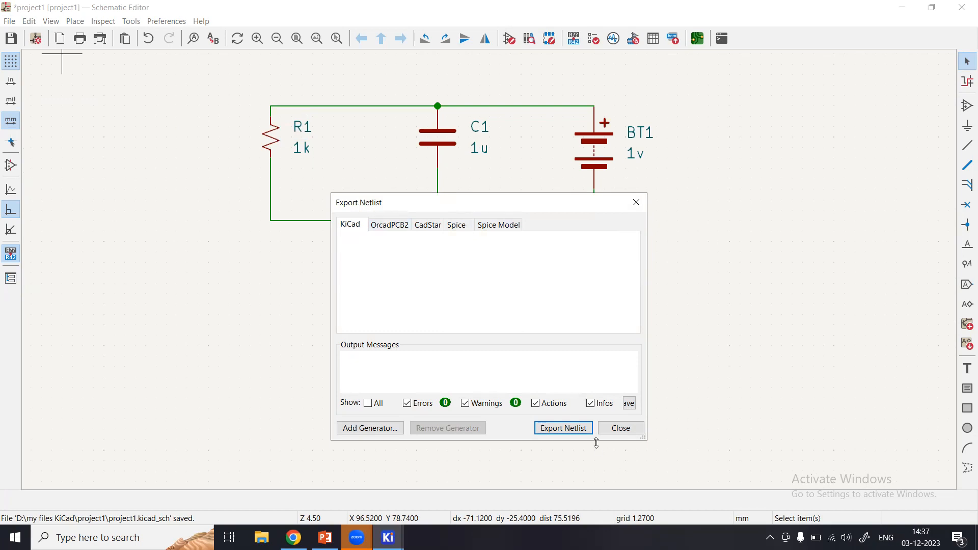
{"action": "left_click", "coordinate": [562, 427]}
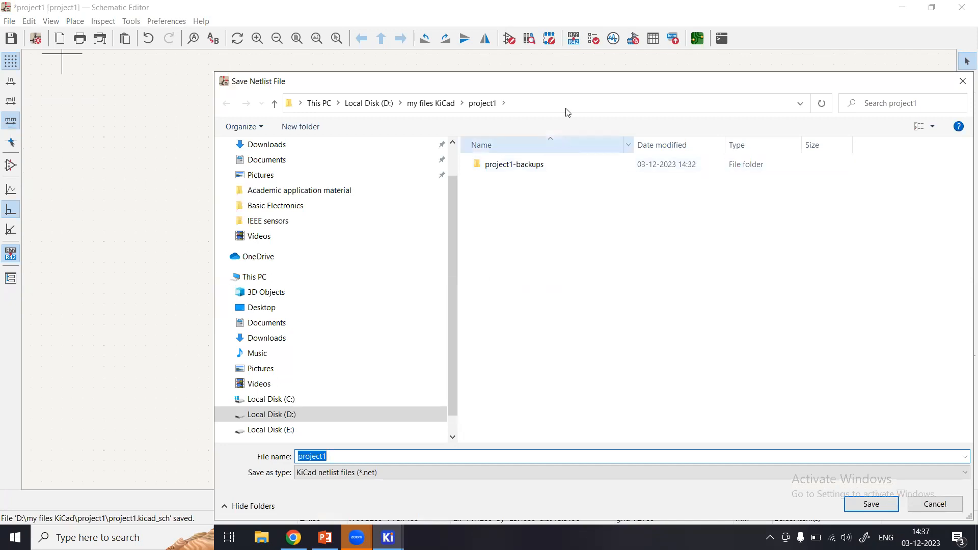
{"action": "left_click_drag", "start_coordinate": [560, 87], "coordinate": [397, 20]}
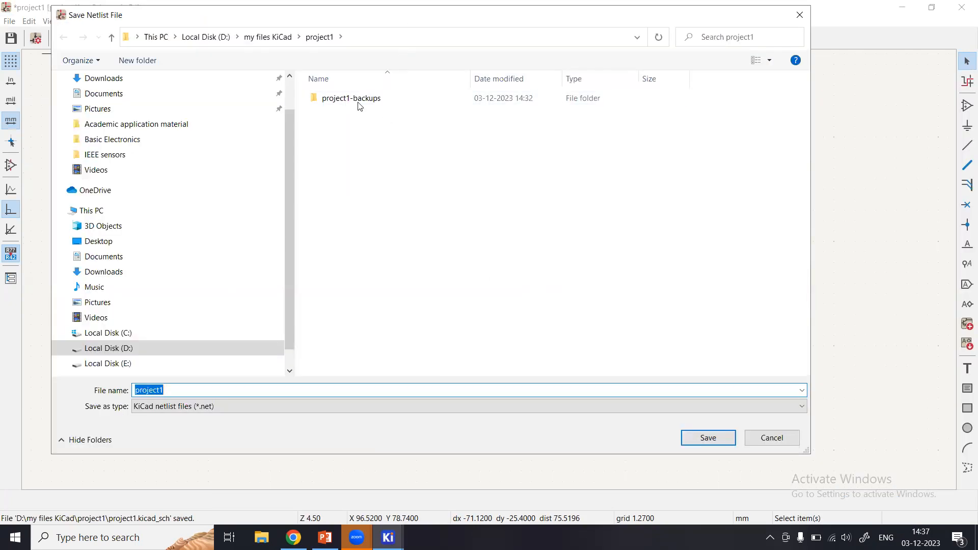
{"action": "left_click", "coordinate": [189, 390]}
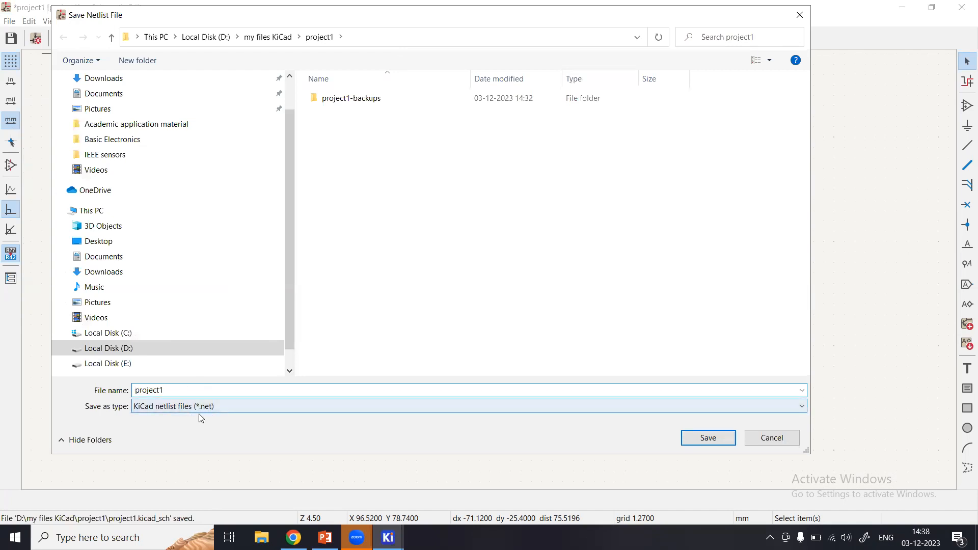
{"action": "left_click", "coordinate": [706, 438]}
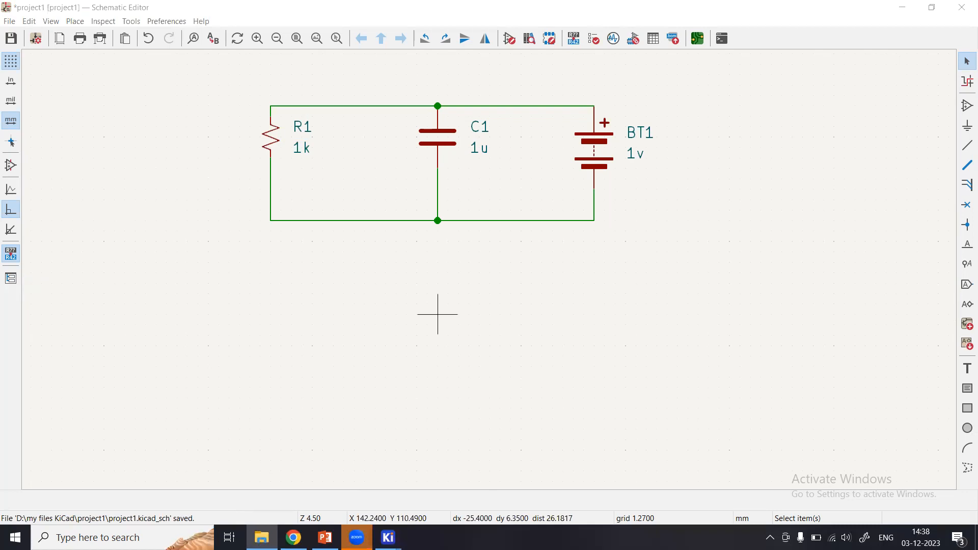
{"action": "left_click", "coordinate": [11, 21]}
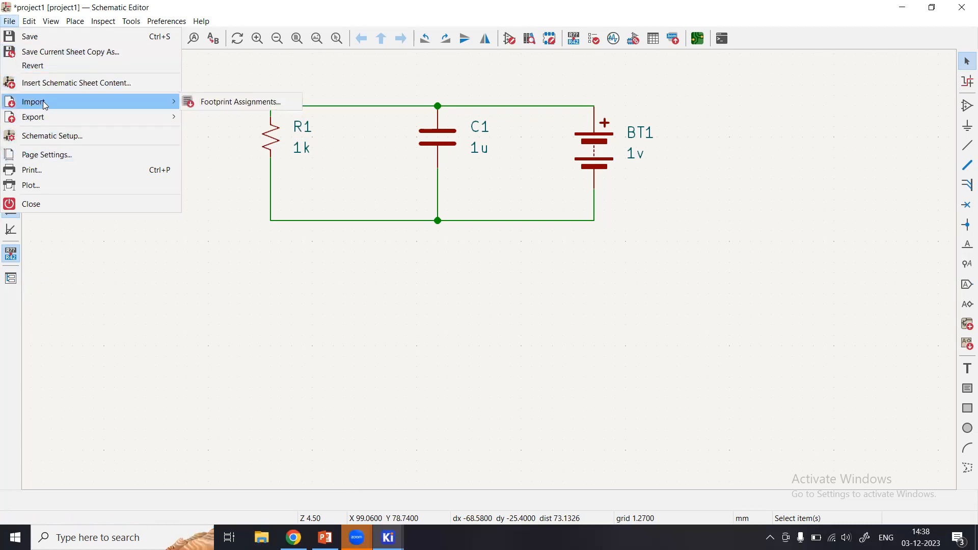
{"action": "left_click", "coordinate": [28, 20]}
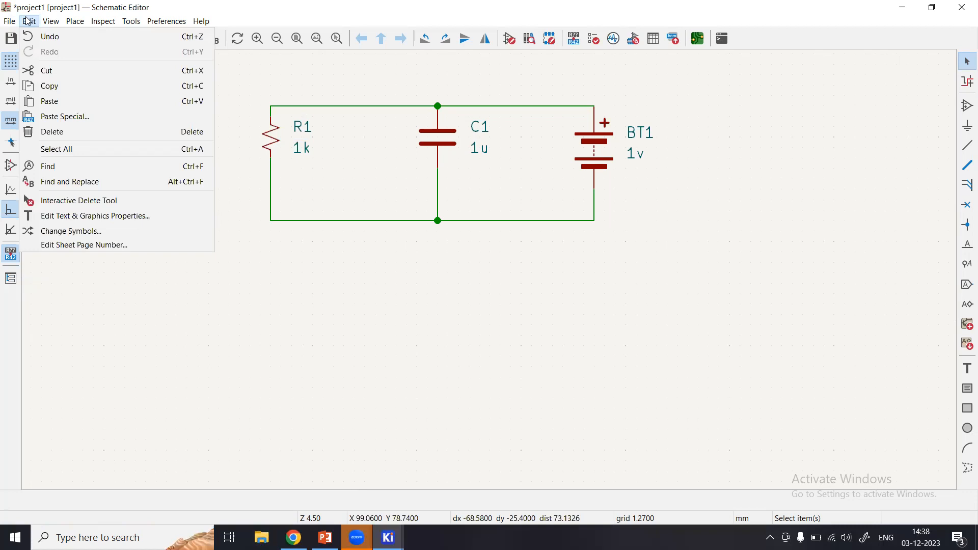
{"action": "mouse_move", "coordinate": [54, 24]}
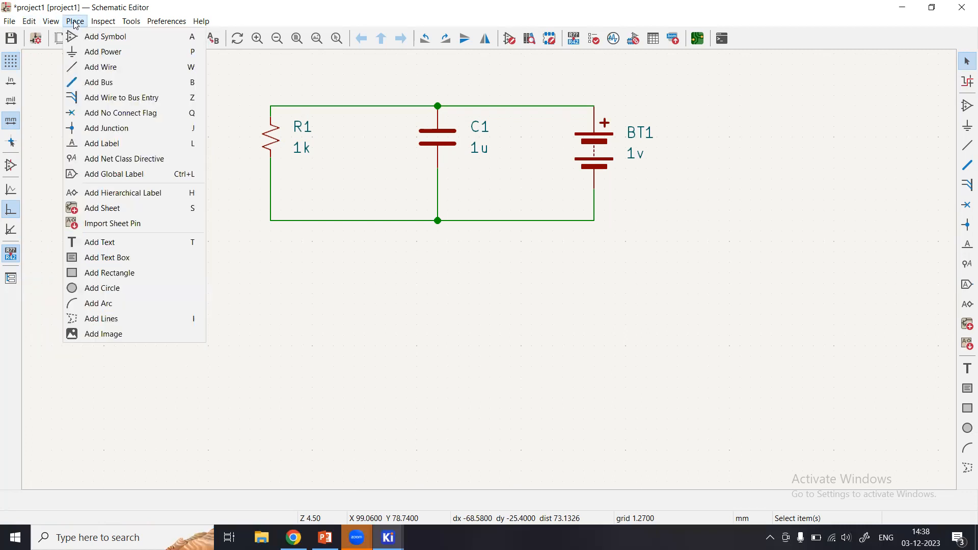
{"action": "mouse_move", "coordinate": [138, 30]}
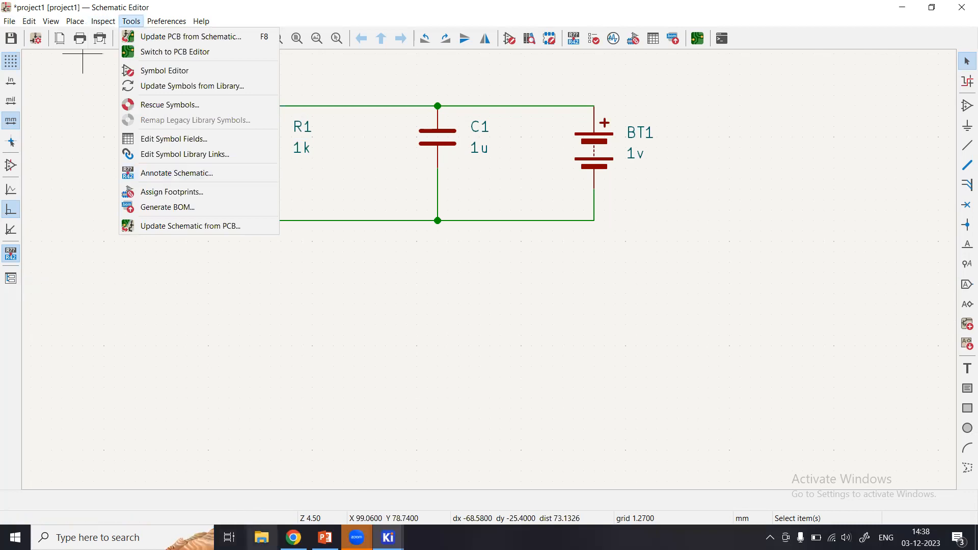
{"action": "key", "text": "ctrl+s"}
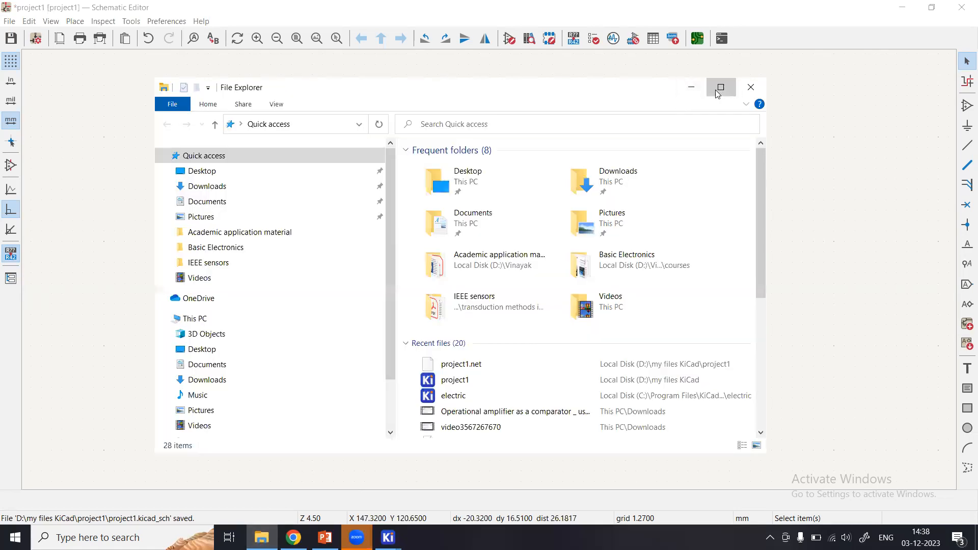
Switch to File Explorer, enlarge its window and open the project1 folder inside my files KiCad on Local Disk (D:).
{"action": "left_click", "coordinate": [719, 87]}
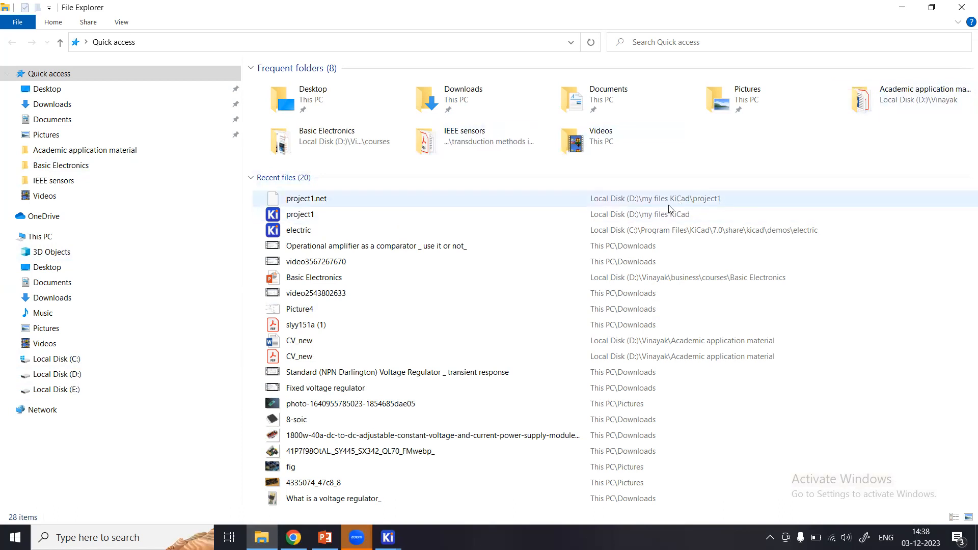
{"action": "left_click", "coordinate": [68, 376]}
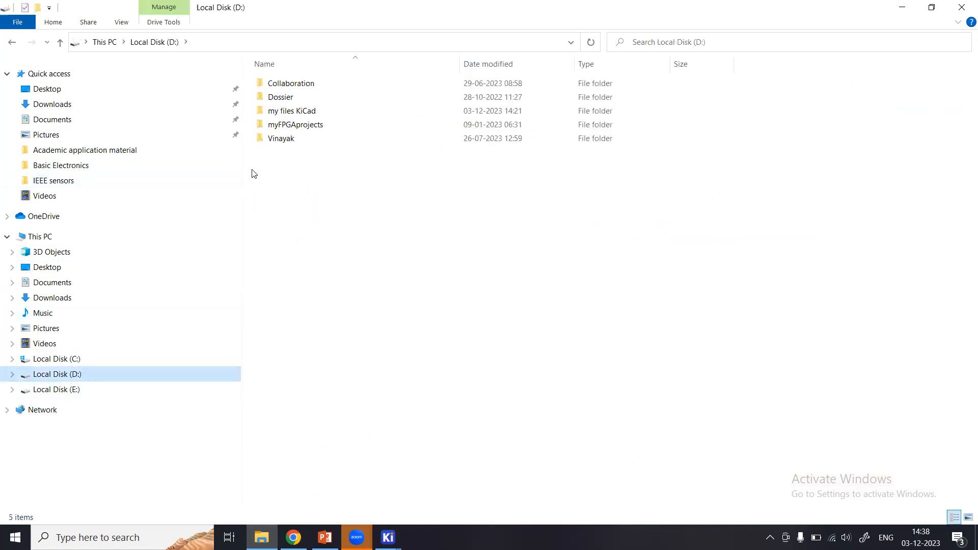
{"action": "double_click", "coordinate": [313, 112]}
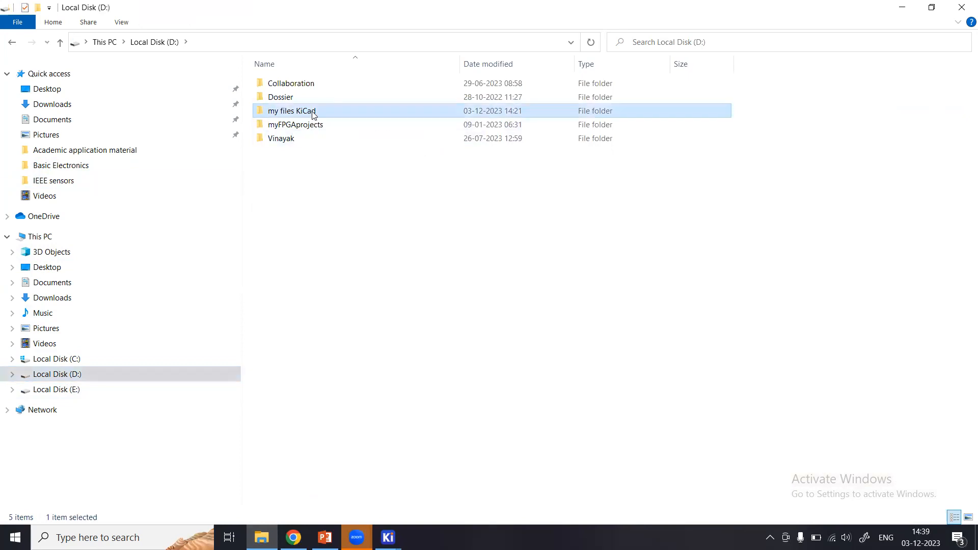
{"action": "double_click", "coordinate": [305, 84]}
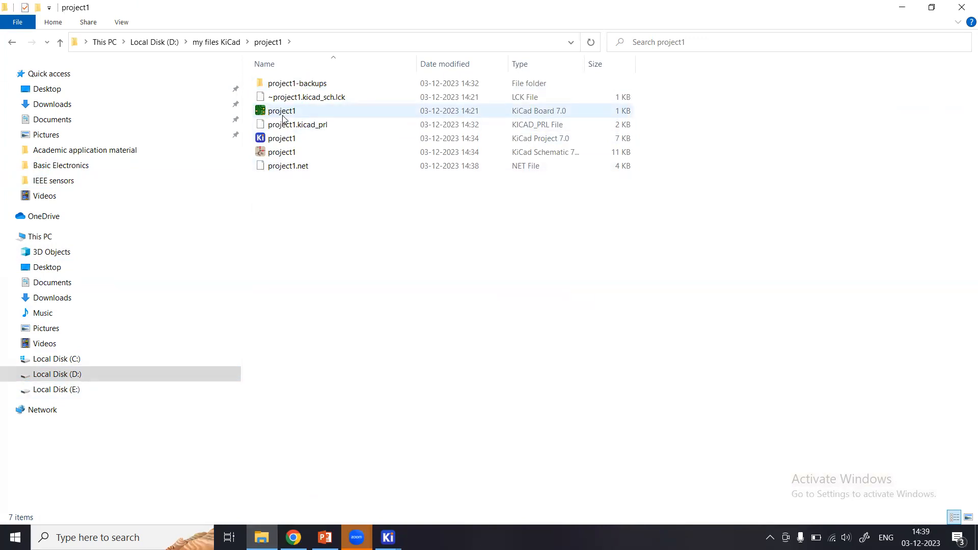
Open the project1.net file with Notepad, keeping it as the app always used for .net files.
{"action": "left_click", "coordinate": [295, 166]}
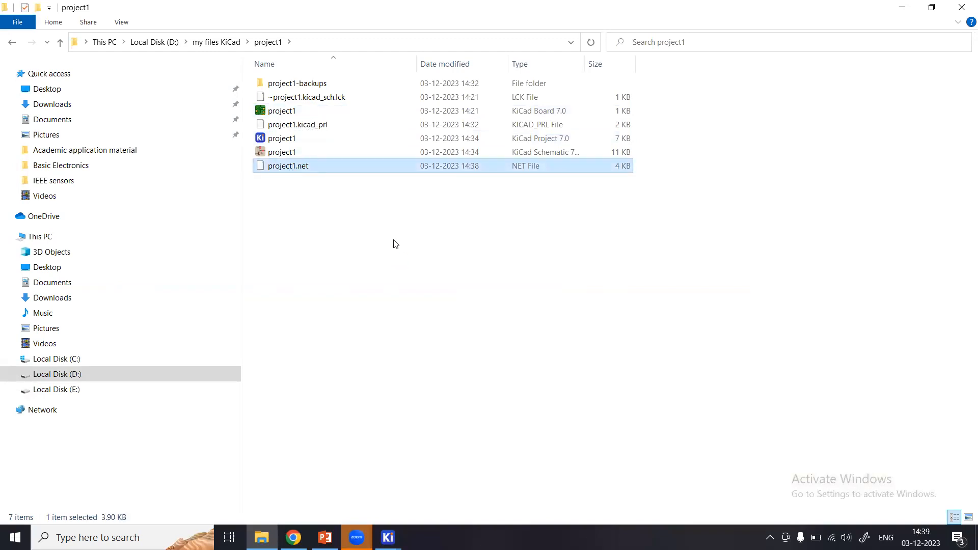
{"action": "key", "text": "Return"}
{"action": "left_click", "coordinate": [410, 220]}
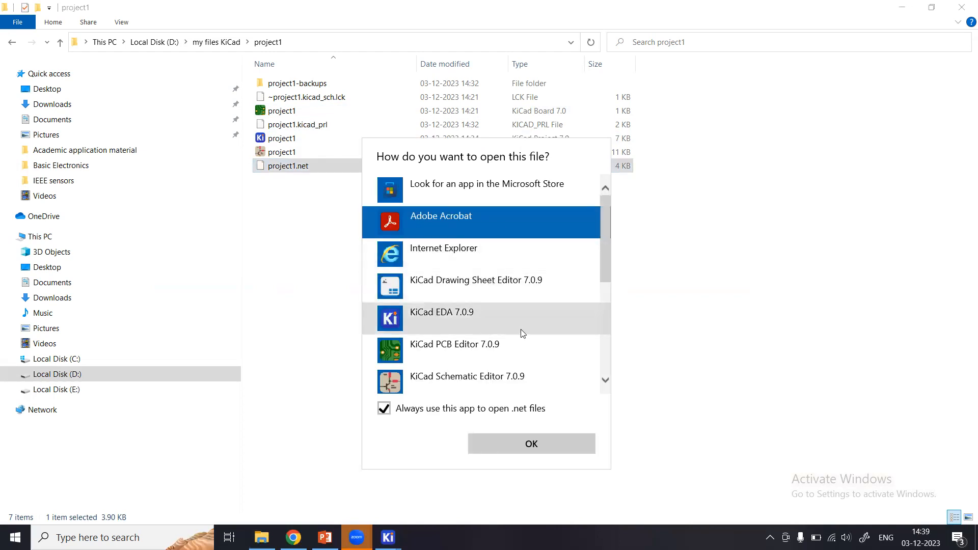
{"action": "scroll", "coordinate": [522, 333], "scroll_direction": "down", "scroll_amount": 1}
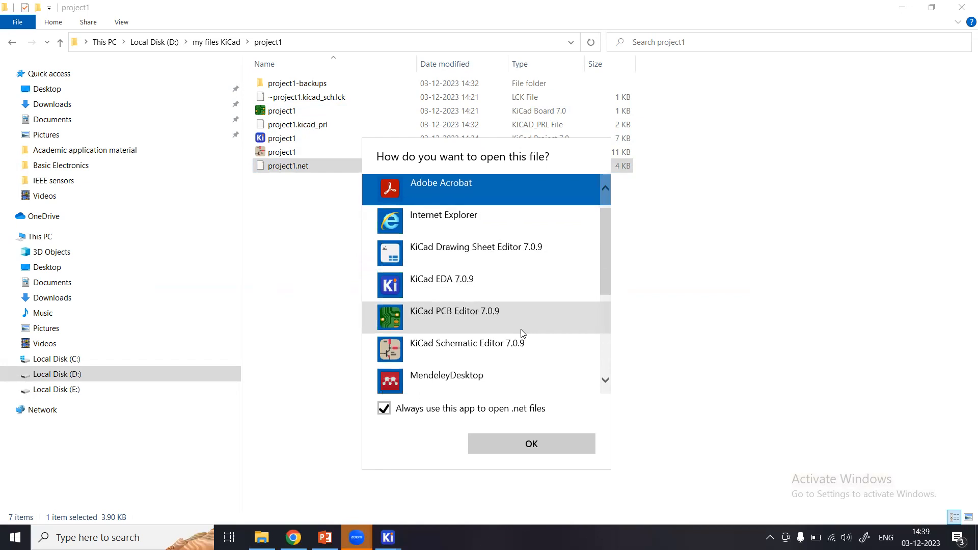
{"action": "scroll", "coordinate": [520, 331], "scroll_direction": "down", "scroll_amount": 4}
{"action": "left_click", "coordinate": [488, 283]}
{"action": "left_click", "coordinate": [549, 445]}
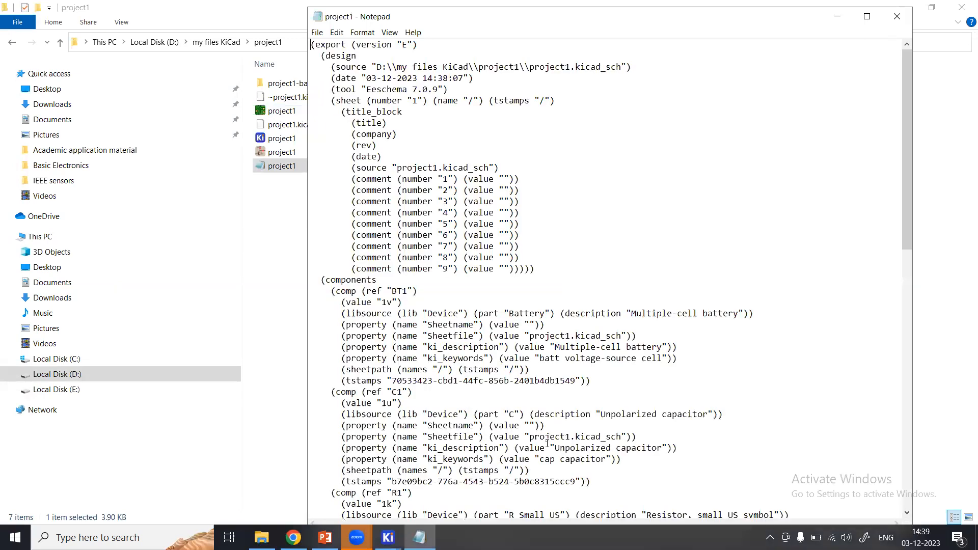
Read through the components, library parts and nets of the exported netlist and close Notepad.
{"action": "scroll", "coordinate": [462, 192], "scroll_direction": "down", "scroll_amount": 1}
{"action": "scroll", "coordinate": [463, 193], "scroll_direction": "up", "scroll_amount": 1}
{"action": "scroll", "coordinate": [463, 193], "scroll_direction": "down", "scroll_amount": 19}
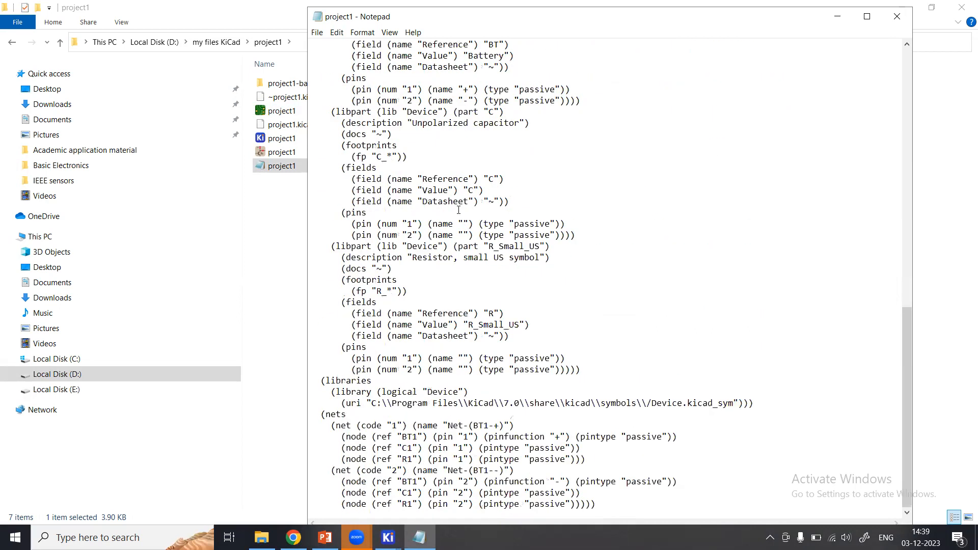
{"action": "scroll", "coordinate": [446, 391], "scroll_direction": "up", "scroll_amount": 18}
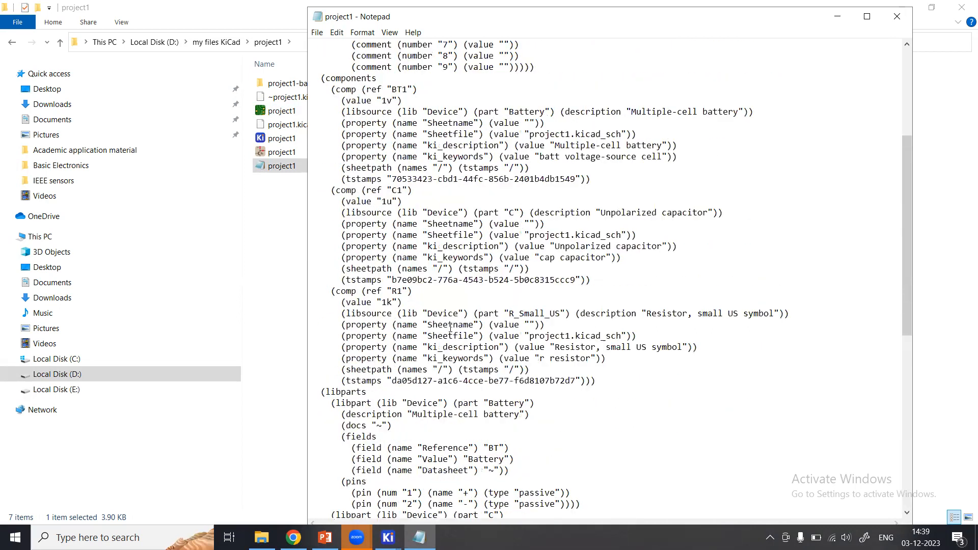
{"action": "left_click", "coordinate": [896, 16]}
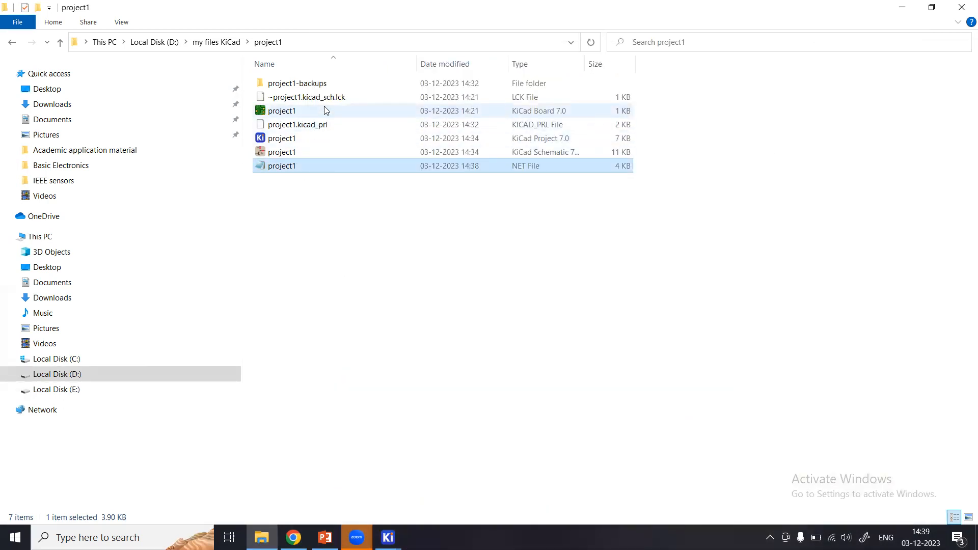
Look inside the project1-backups folder and close File Explorer to return to the KiCad schematic.
{"action": "double_click", "coordinate": [332, 82]}
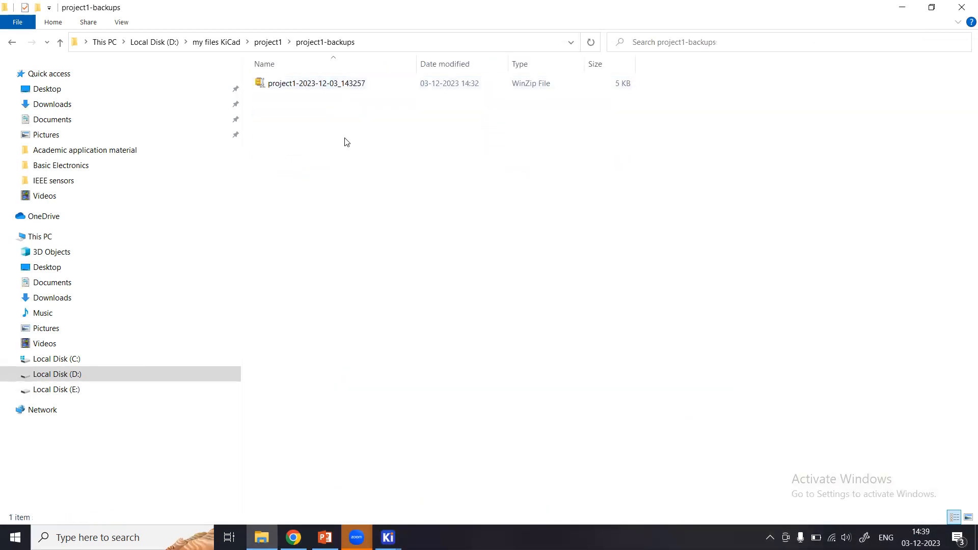
{"action": "left_click", "coordinate": [958, 6]}
Set up a Spice netlist export that uses the current sheet as root and saves all voltages and all currents.
{"action": "left_click", "coordinate": [131, 21]}
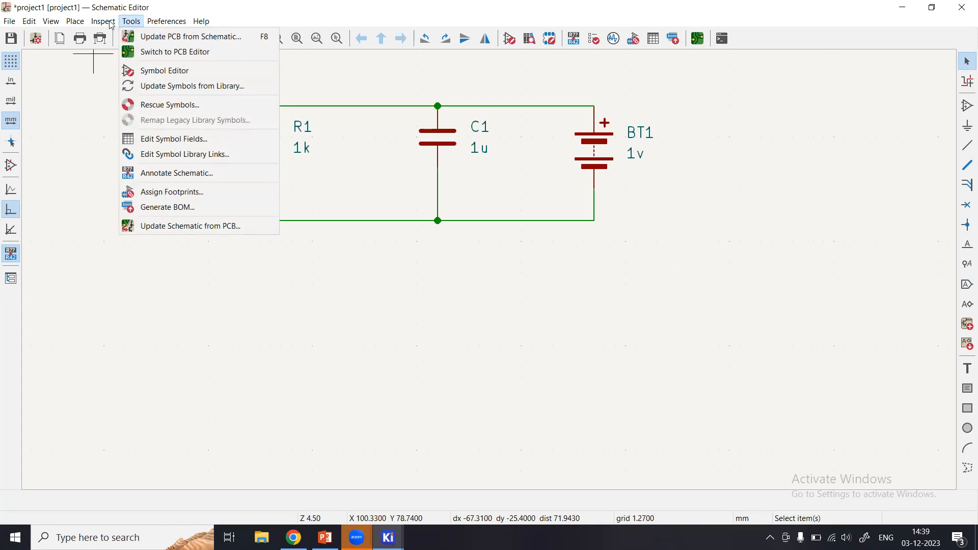
{"action": "left_click", "coordinate": [10, 22]}
{"action": "mouse_move", "coordinate": [36, 117]}
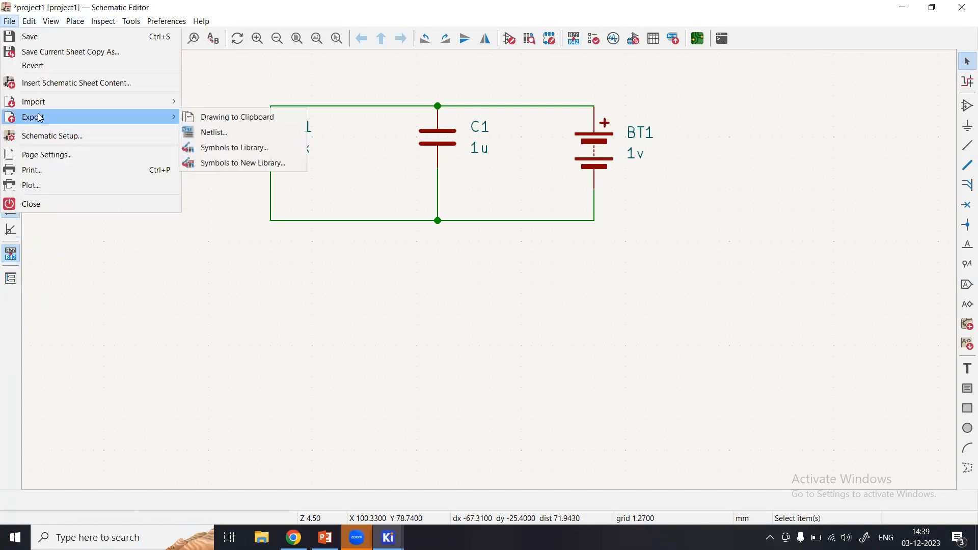
{"action": "left_click", "coordinate": [220, 133]}
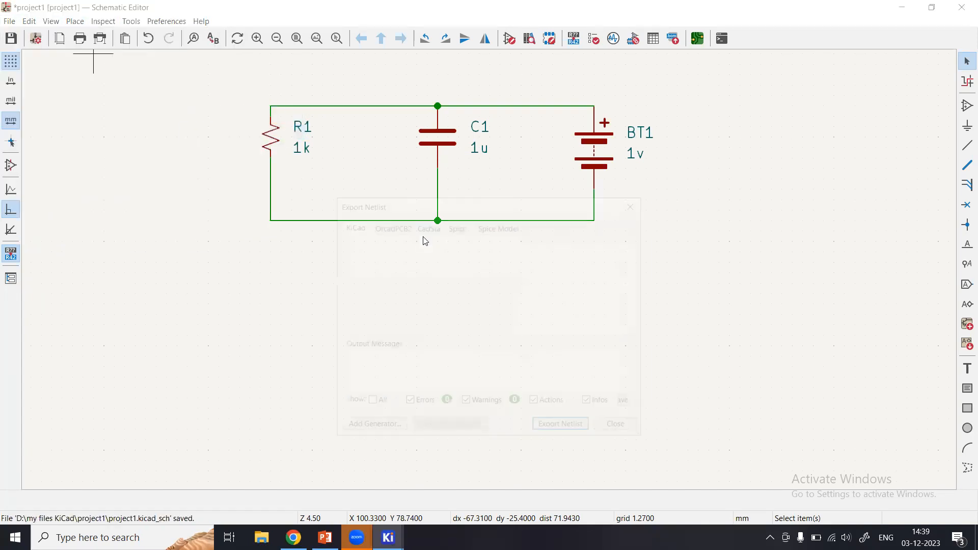
{"action": "left_click", "coordinate": [456, 225]}
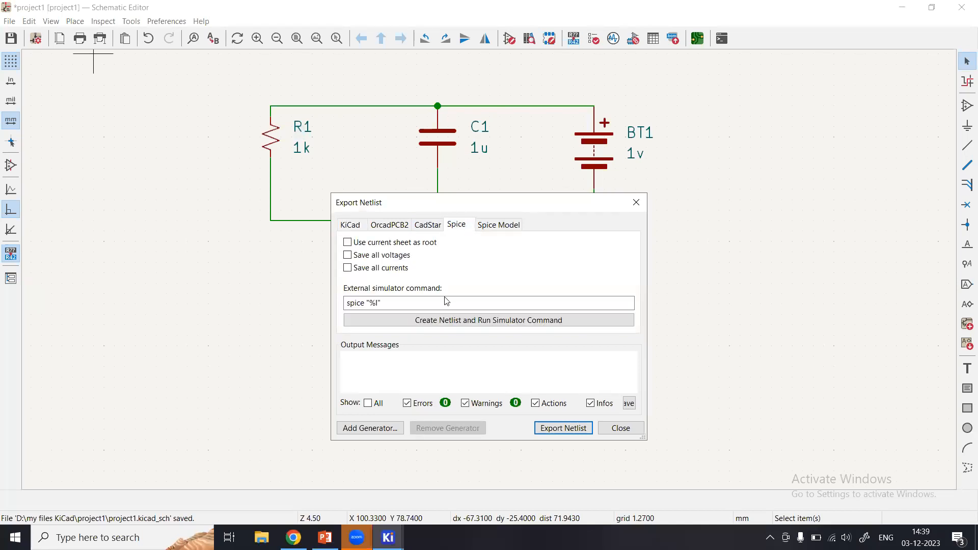
{"action": "left_click", "coordinate": [383, 243]}
{"action": "left_click", "coordinate": [376, 255]}
{"action": "left_click", "coordinate": [375, 271]}
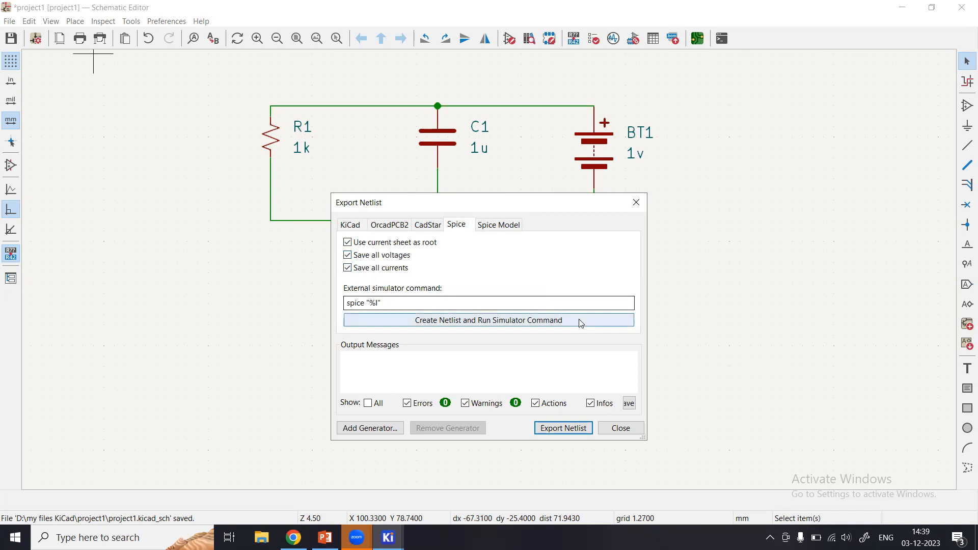
Try to create the Spice netlist and run the external simulator command, then close the netlist export dialog.
{"action": "left_click", "coordinate": [484, 321]}
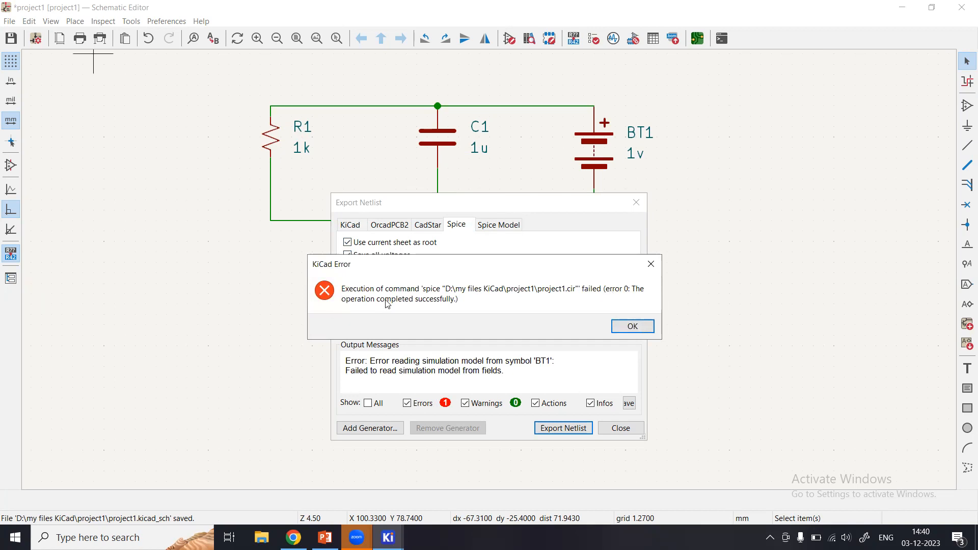
{"action": "left_click", "coordinate": [612, 327]}
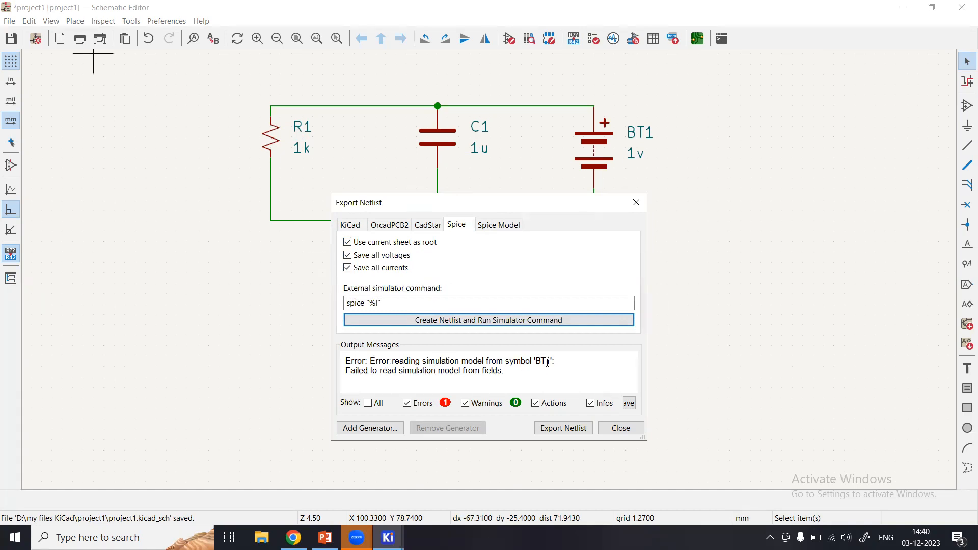
{"action": "left_click", "coordinate": [627, 433]}
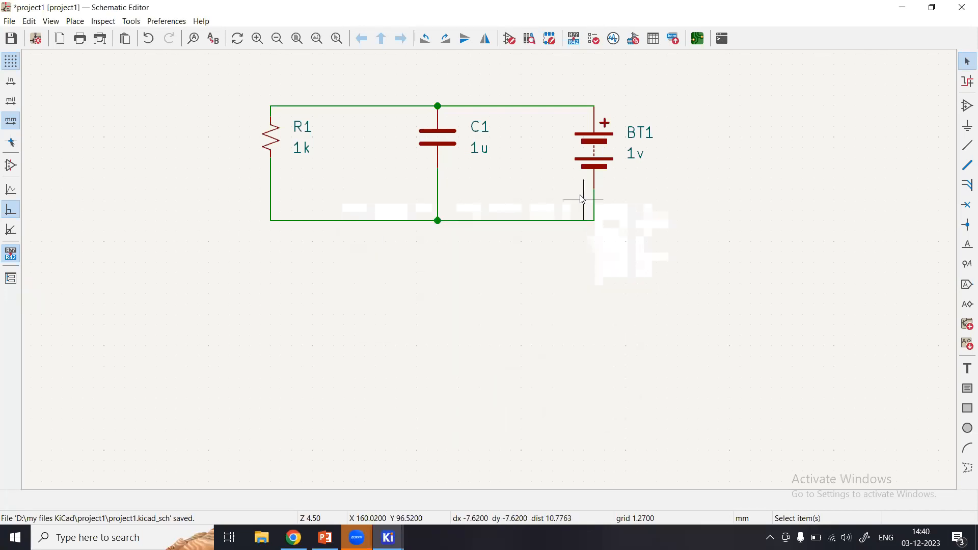
{"action": "left_click", "coordinate": [130, 21]}
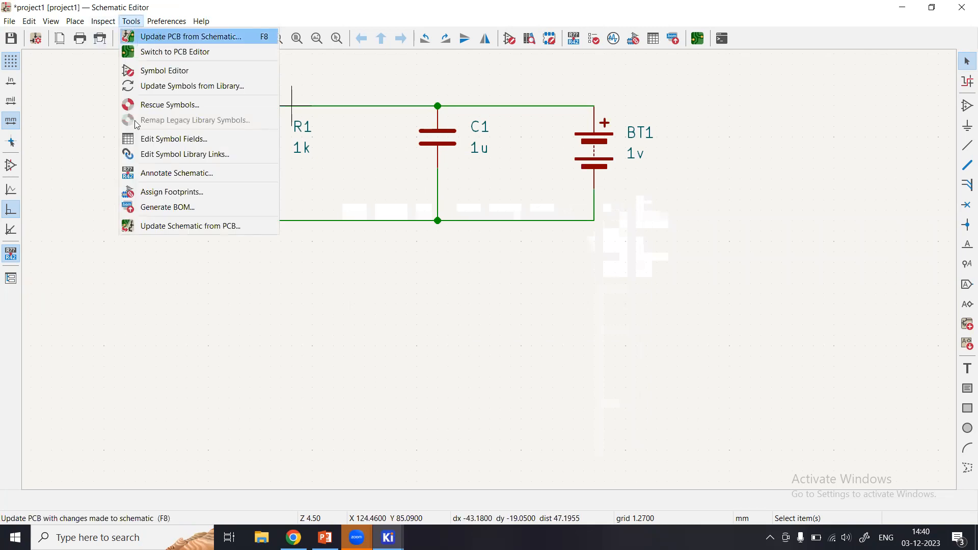
{"action": "left_click", "coordinate": [93, 105]}
{"action": "left_click", "coordinate": [51, 21]}
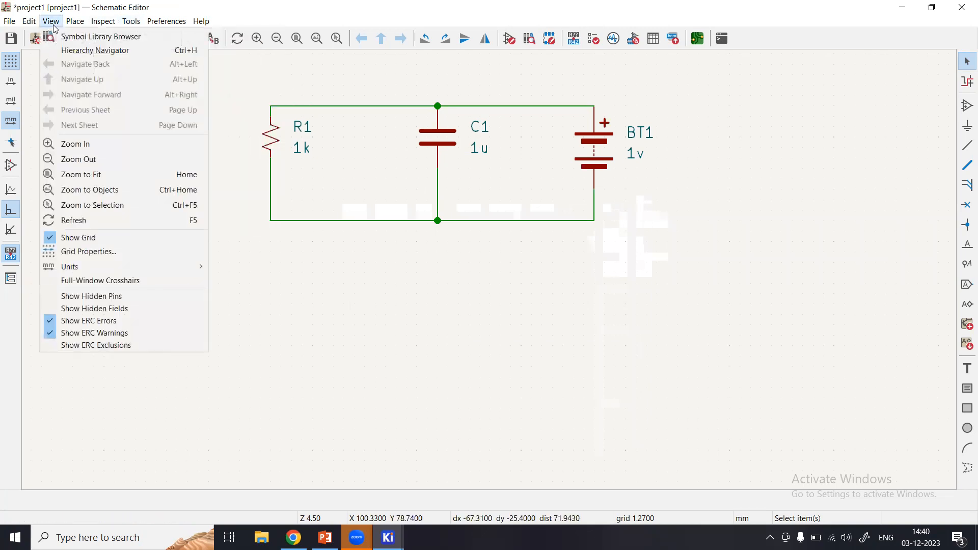
{"action": "mouse_move", "coordinate": [203, 266]}
{"action": "left_click", "coordinate": [290, 255]}
{"action": "key", "text": "ctrl+s"}
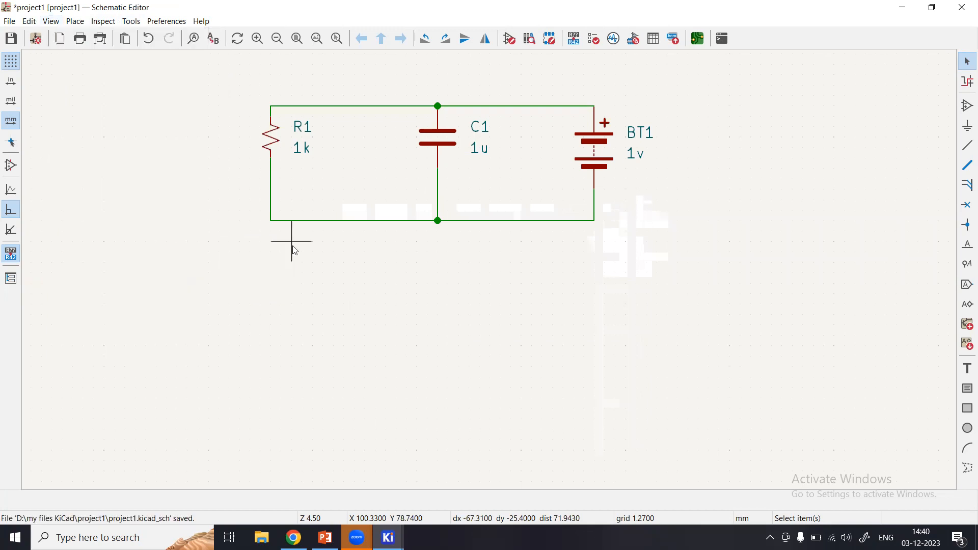